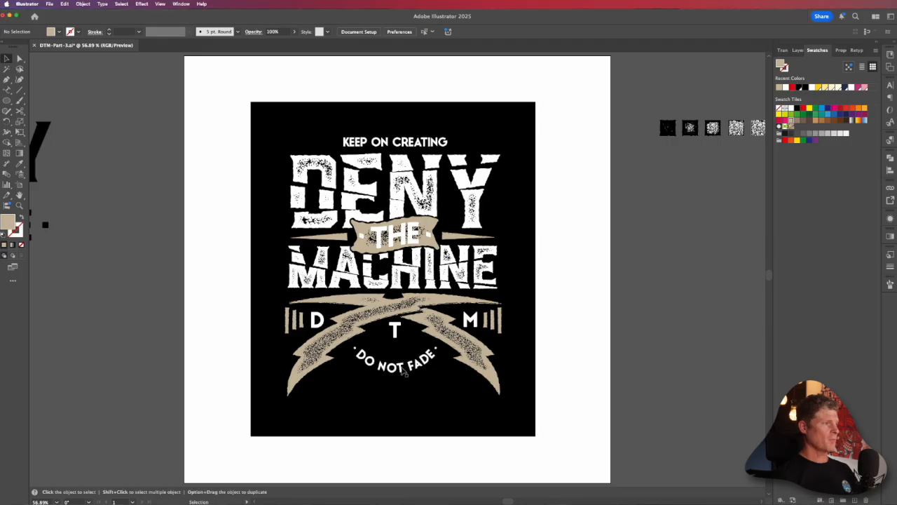
Draw a circle about 162 mm across, concentric with the DO NOT FADE text circle, with a white stroke and no fill
{"action": "left_click_drag", "start_coordinate": [400, 366], "coordinate": [493, 232]}
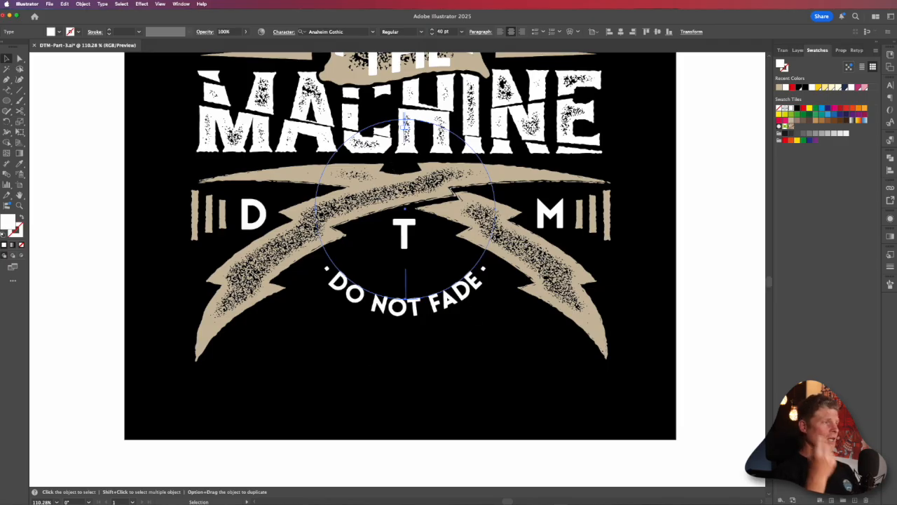
{"action": "key", "text": "l"}
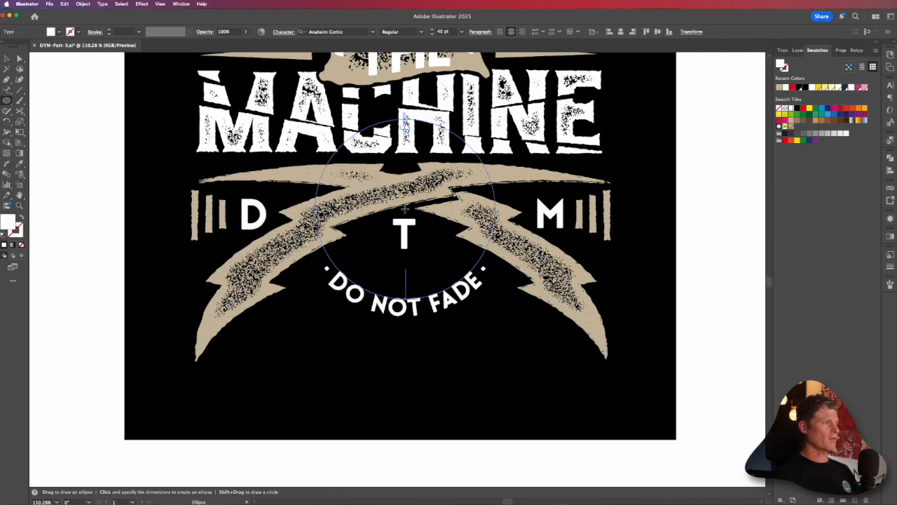
{"action": "left_click_drag", "start_coordinate": [405, 208], "coordinate": [538, 316]}
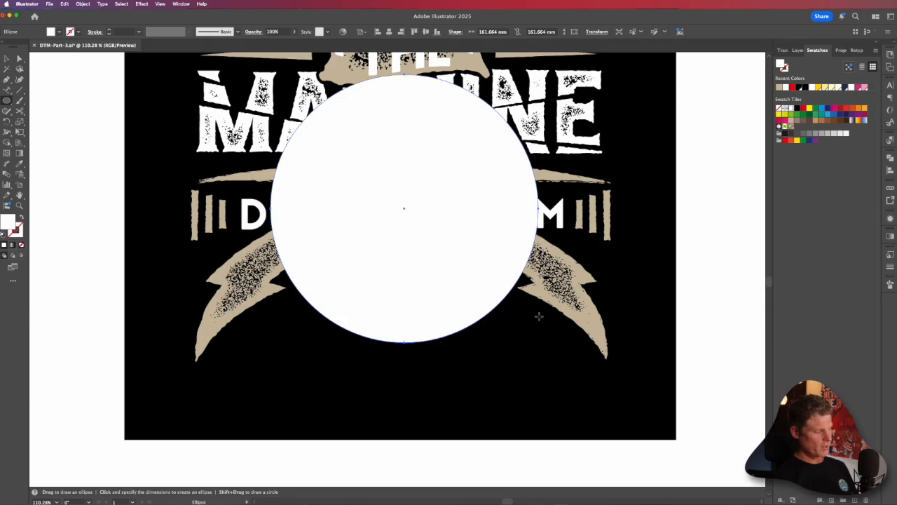
{"action": "key", "text": "shift+x"}
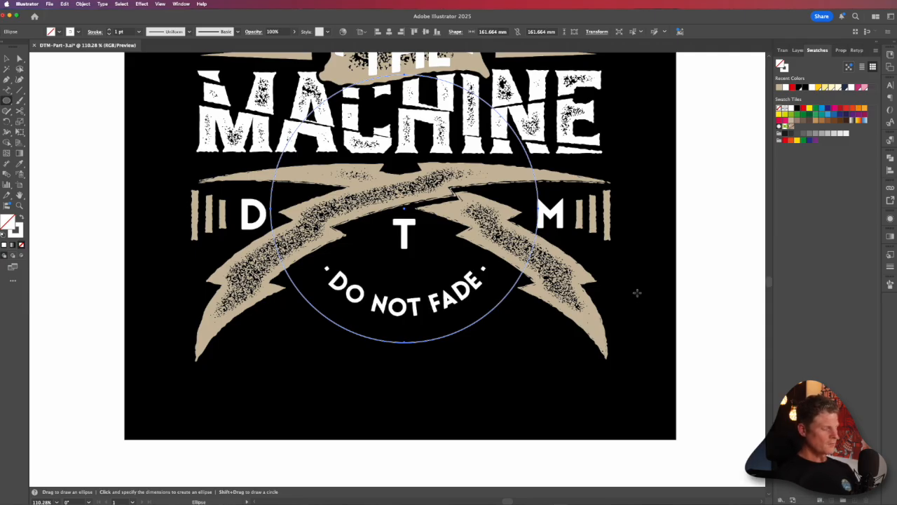
Duplicate the circle in place and enlarge the copy from its centre to form the outer ring below DO NOT FADE
{"action": "key", "text": "super+c"}
{"action": "key", "text": "super+f"}
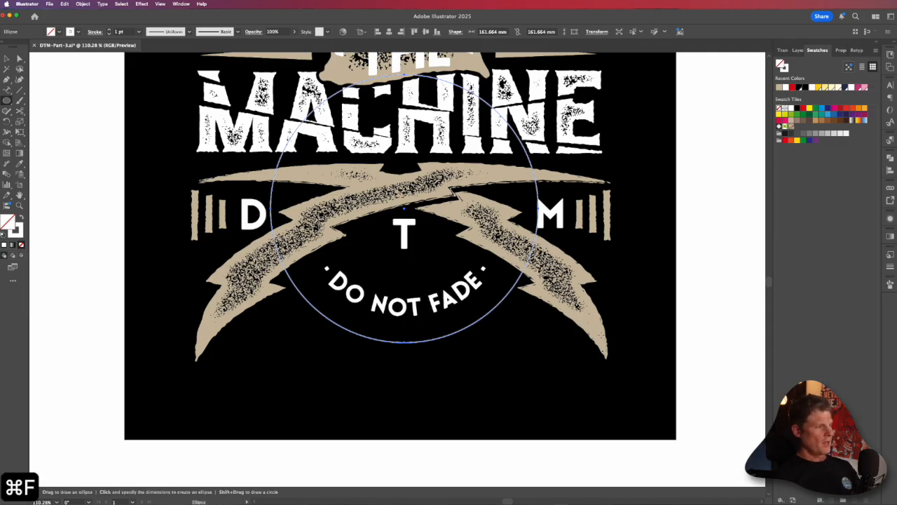
{"action": "key", "text": "e"}
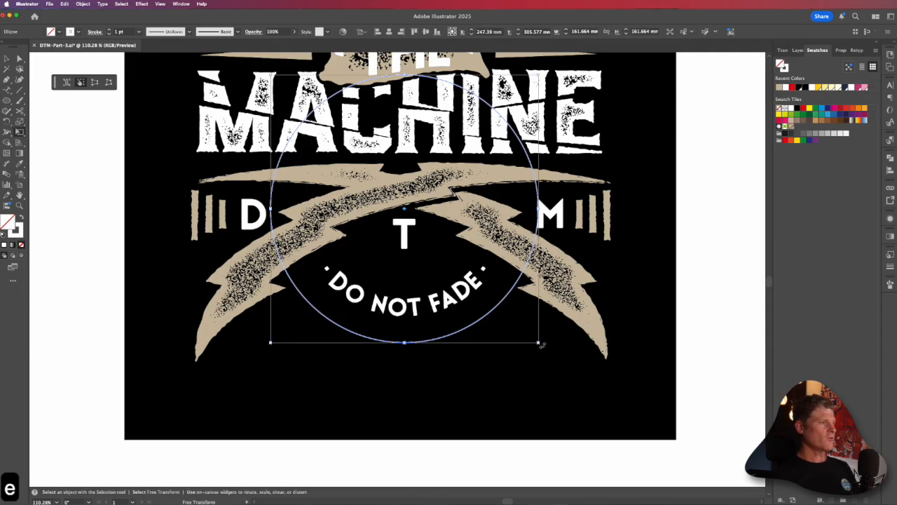
{"action": "left_click_drag", "start_coordinate": [540, 347], "coordinate": [601, 402]}
{"action": "key", "text": "v"}
Duplicate the inner circle in place and enlarge the copy from its centre to about 178 mm across, between the two rings
{"action": "left_click", "coordinate": [490, 315]}
{"action": "left_click", "coordinate": [483, 308]}
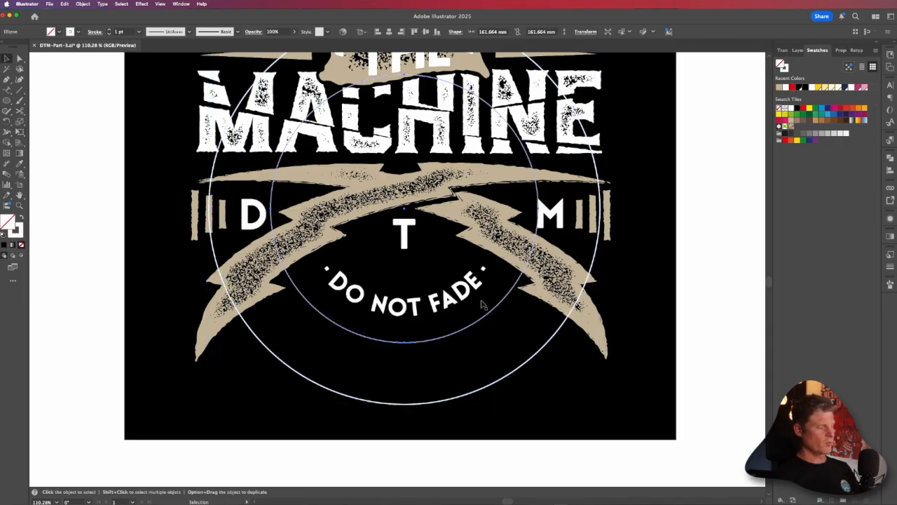
{"action": "key", "text": "e"}
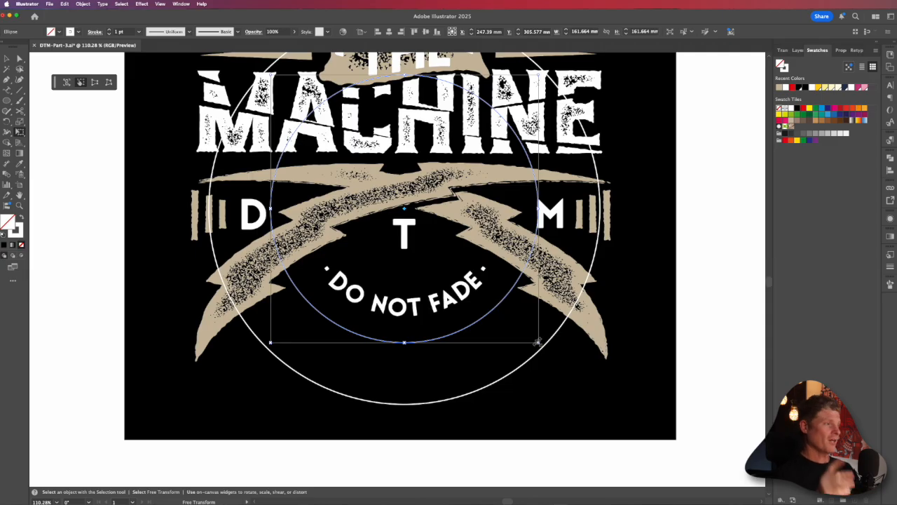
{"action": "key", "text": "v"}
{"action": "key", "text": "super+c"}
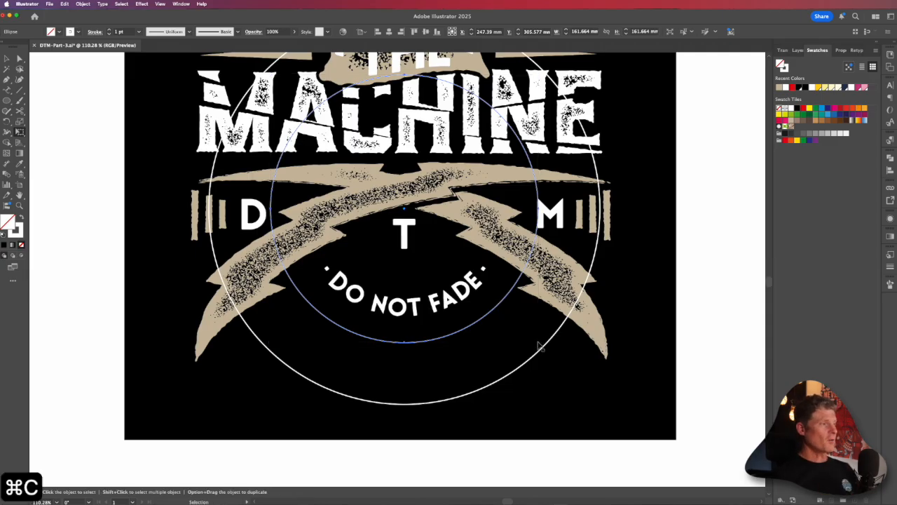
{"action": "key", "text": "e"}
{"action": "key", "text": "super+f"}
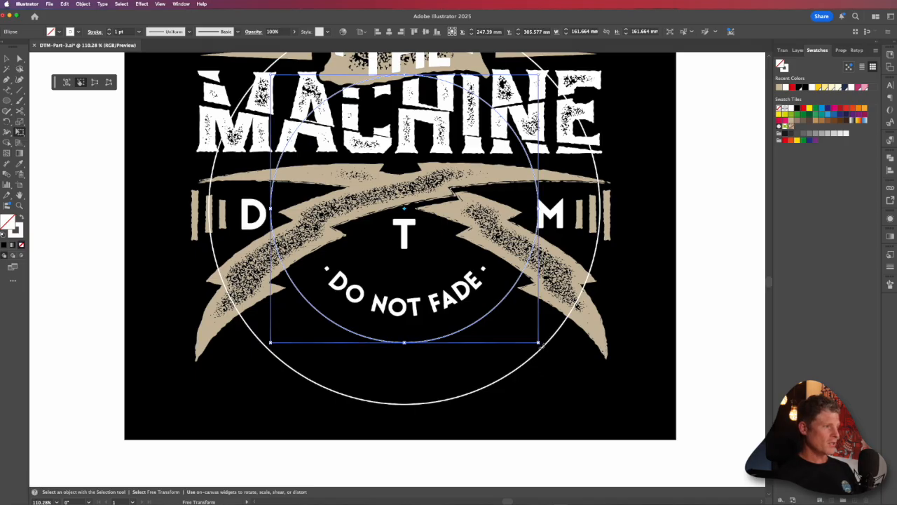
{"action": "left_click_drag", "start_coordinate": [538, 342], "coordinate": [546, 356]}
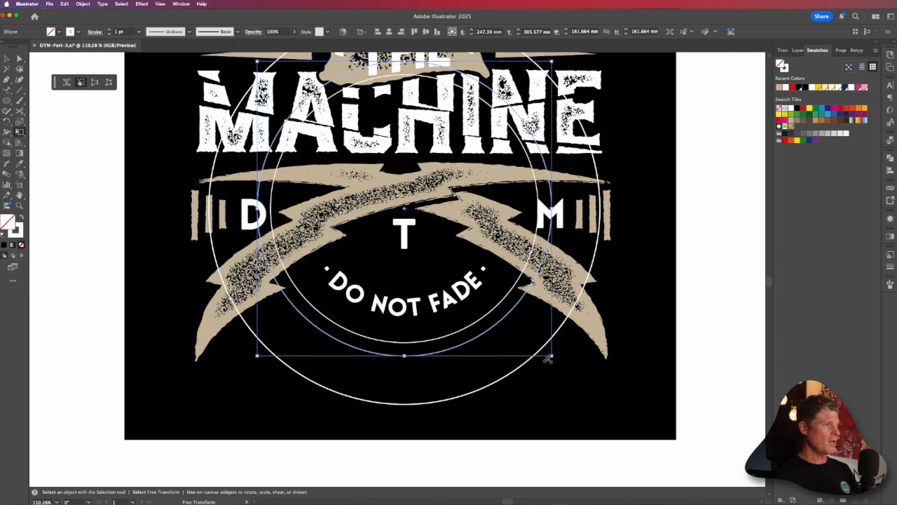
{"action": "key", "text": "v"}
{"action": "left_click", "coordinate": [672, 349]}
Copy the KEEP ON CREATING text from the line above DENY
{"action": "key", "text": "v"}
{"action": "left_click_drag", "start_coordinate": [457, 111], "coordinate": [524, 268]}
{"action": "key", "text": "v"}
{"action": "left_click", "coordinate": [470, 212], "text": "alt+super"}
{"action": "triple_click", "coordinate": [407, 98]}
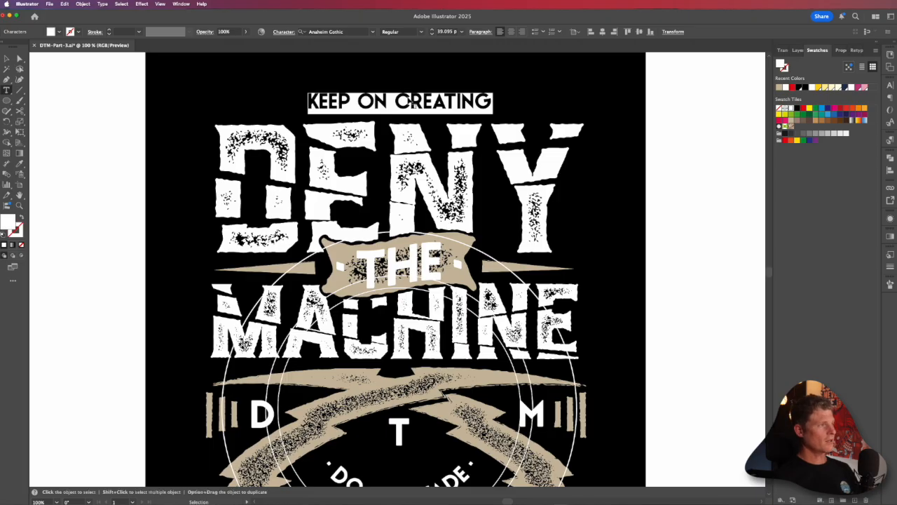
{"action": "key", "text": "super+c"}
{"action": "left_click", "coordinate": [115, 215], "text": "super"}
{"action": "key", "text": "v"}
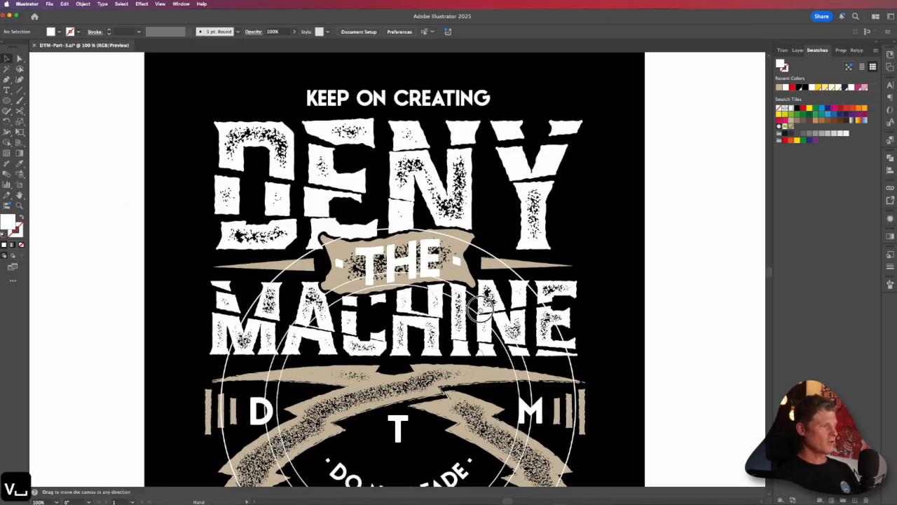
Turn the middle circle into a type path and paste the KEEP ON CREATING text onto it
{"action": "scroll", "coordinate": [491, 258], "scroll_direction": "down", "scroll_amount": 8}
{"action": "scroll", "coordinate": [491, 258], "scroll_direction": "left", "scroll_amount": 1}
{"action": "left_click", "coordinate": [473, 241]}
{"action": "key", "text": "space"}
{"action": "left_click_drag", "start_coordinate": [480, 231], "coordinate": [461, 319]}
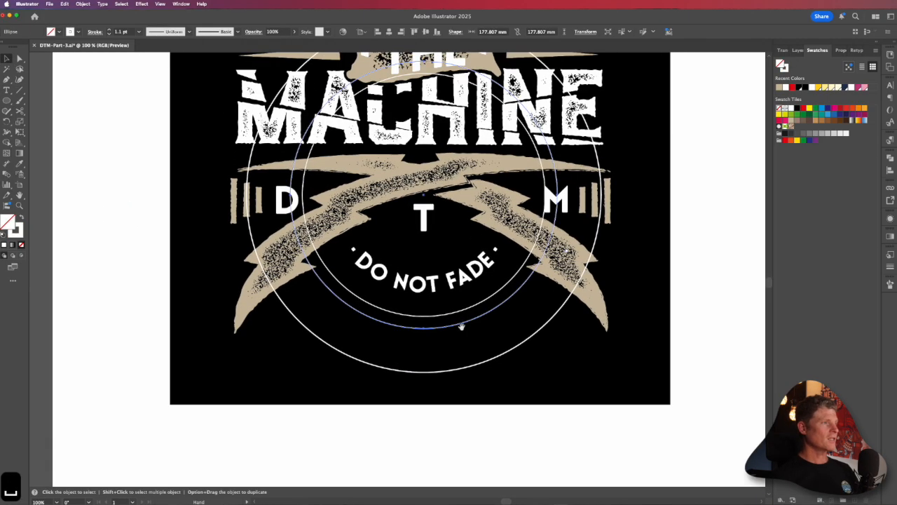
{"action": "left_click_drag", "start_coordinate": [527, 57], "coordinate": [440, 215]}
{"action": "scroll", "coordinate": [442, 200], "scroll_direction": "down", "scroll_amount": 5}
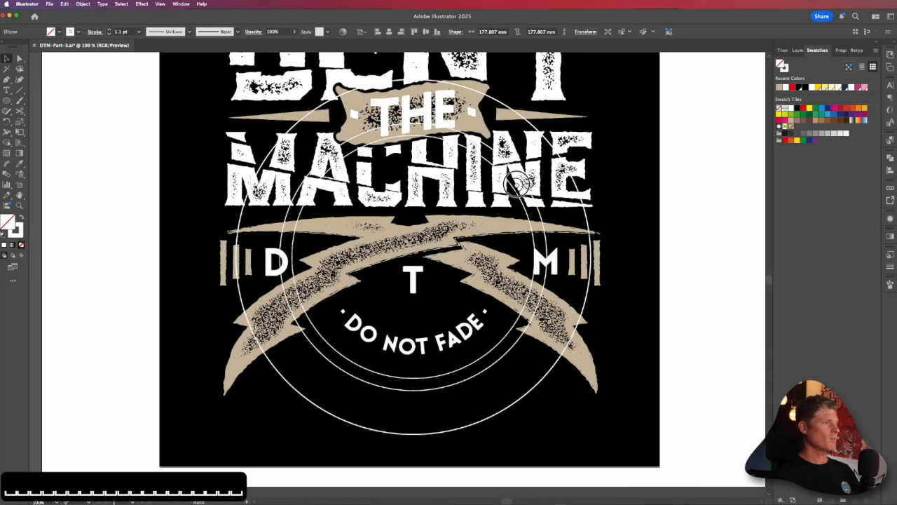
{"action": "scroll", "coordinate": [351, 175], "scroll_direction": "left", "scroll_amount": 4}
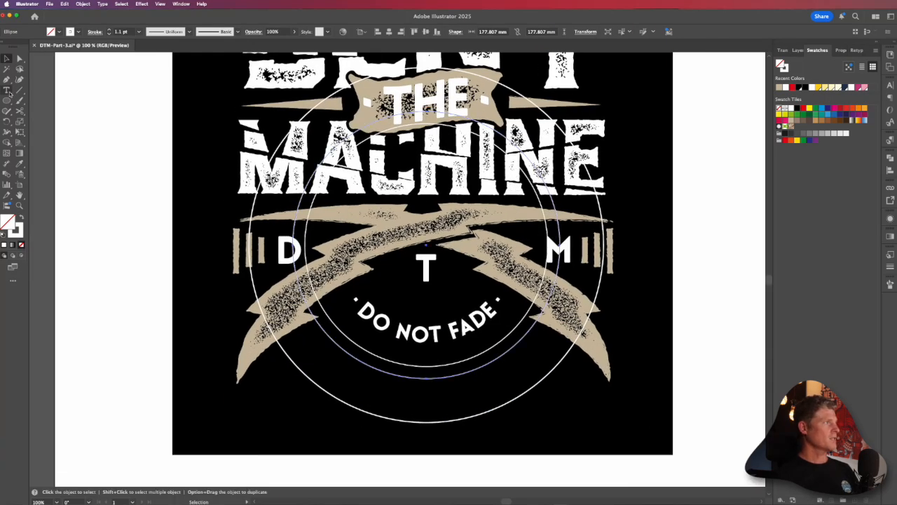
{"action": "left_click_drag", "start_coordinate": [10, 91], "coordinate": [40, 111]}
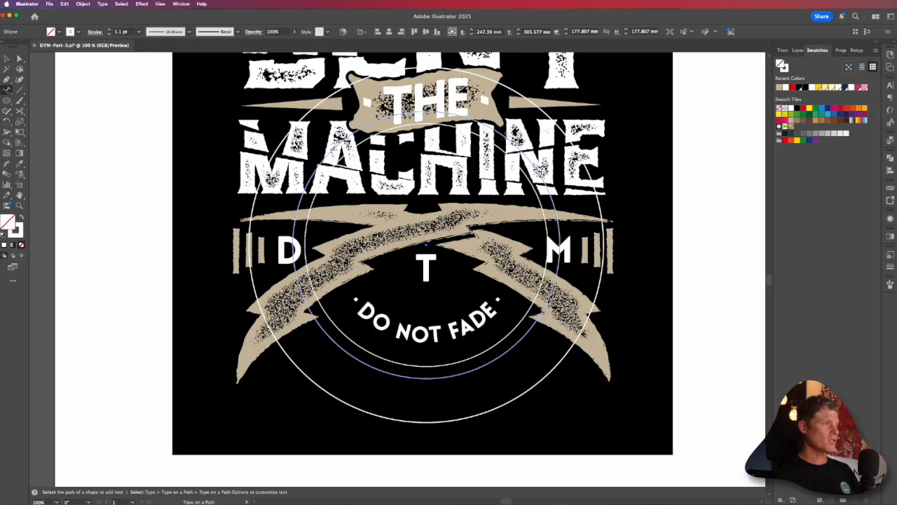
{"action": "left_click", "coordinate": [504, 133]}
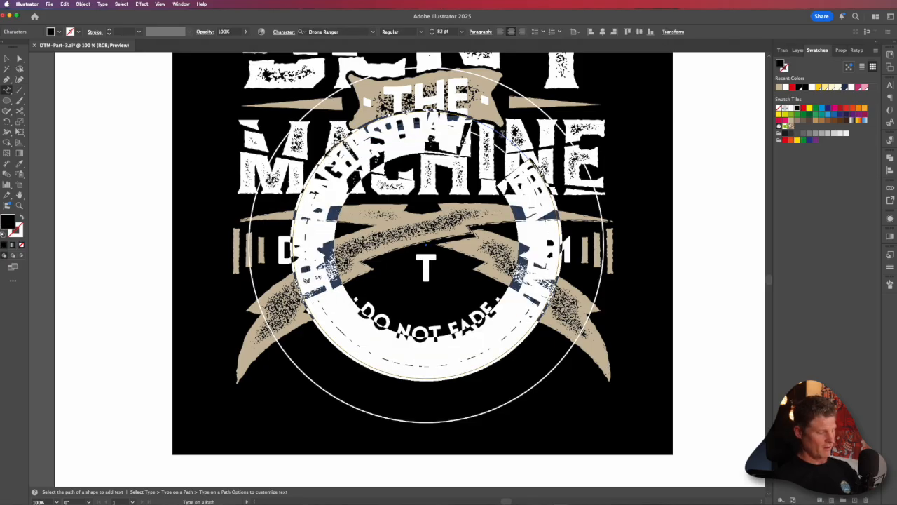
{"action": "key", "text": "super+v"}
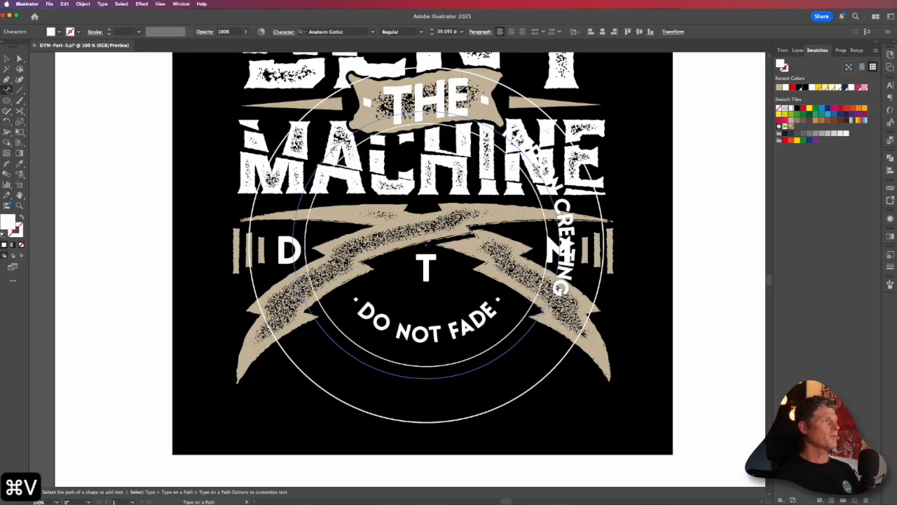
Centre-align all the KEEP ON CREATING text on the circular path
{"action": "key", "text": "super+a"}
{"action": "left_click", "coordinate": [511, 32]}
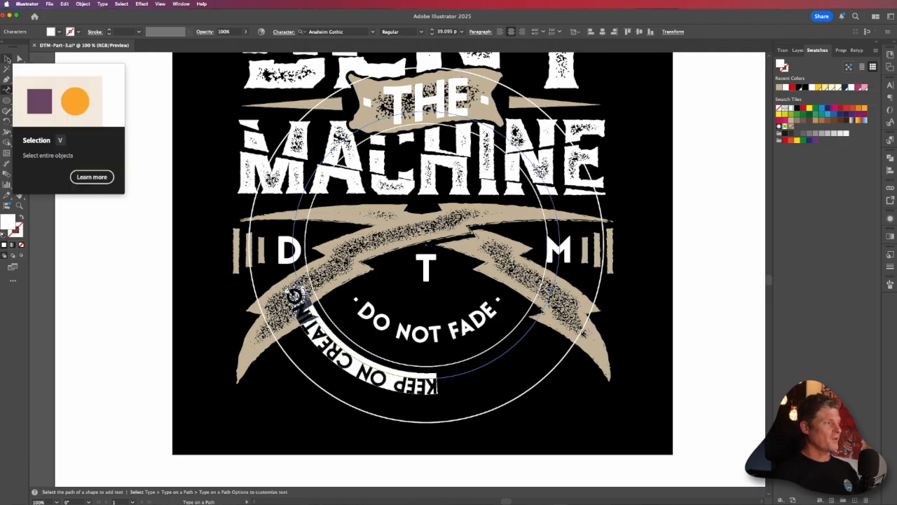
{"action": "left_click", "coordinate": [6, 58]}
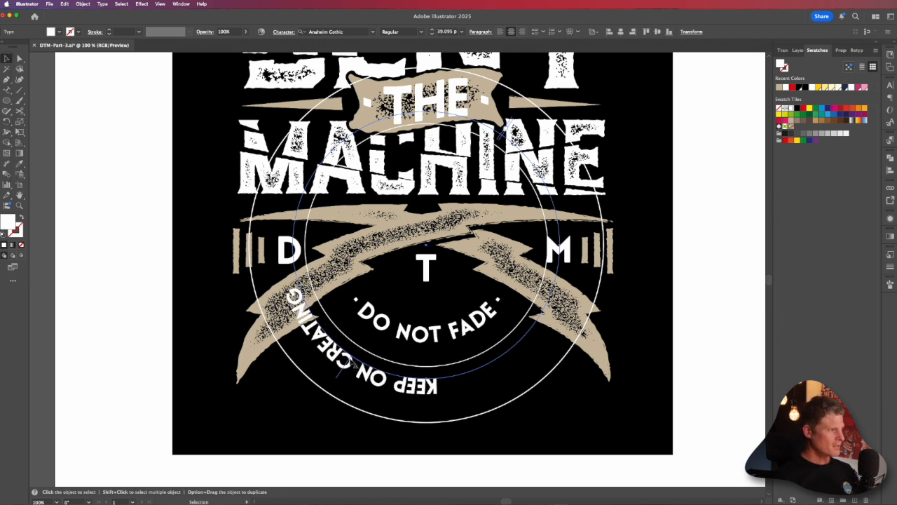
Flip the KEEP ON CREATING path text to the inside of its circle and centre it on the bottom arc
{"action": "key", "text": "super+space"}
{"action": "left_click_drag", "start_coordinate": [382, 374], "coordinate": [490, 394]}
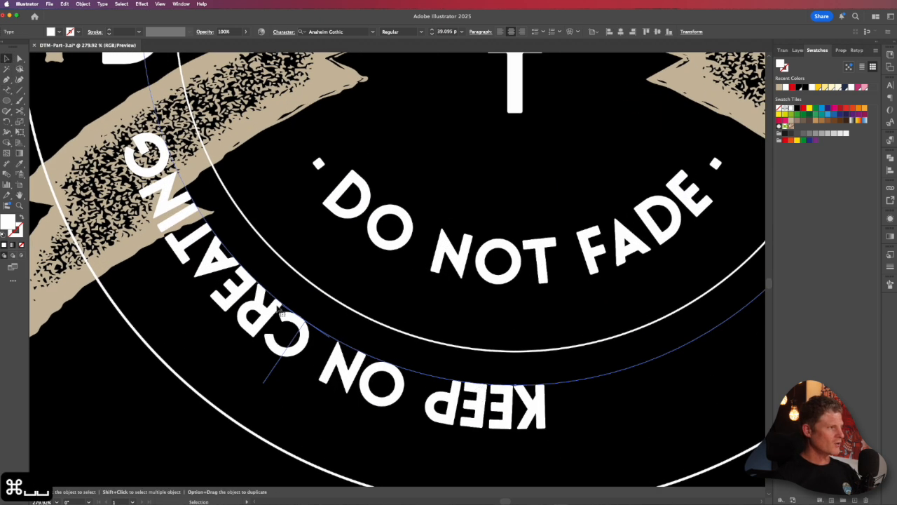
{"action": "left_click_drag", "start_coordinate": [293, 344], "coordinate": [511, 333]}
{"action": "left_click_drag", "start_coordinate": [523, 364], "coordinate": [516, 363]}
Set the curved KEEP ON CREATING text's baseline shift to -41 pt and its font size to 49 pt
{"action": "left_click", "coordinate": [474, 335], "text": "alt+super"}
{"action": "left_click", "coordinate": [474, 336], "text": "alt+super"}
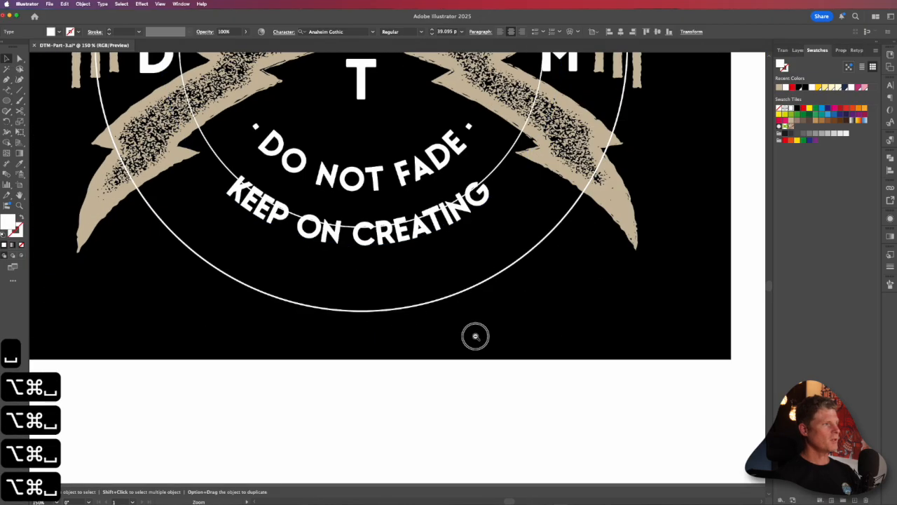
{"action": "left_click", "coordinate": [473, 335], "text": "alt+super"}
{"action": "left_click", "coordinate": [473, 316], "text": "alt+super"}
{"action": "left_click_drag", "start_coordinate": [400, 231], "coordinate": [390, 206]}
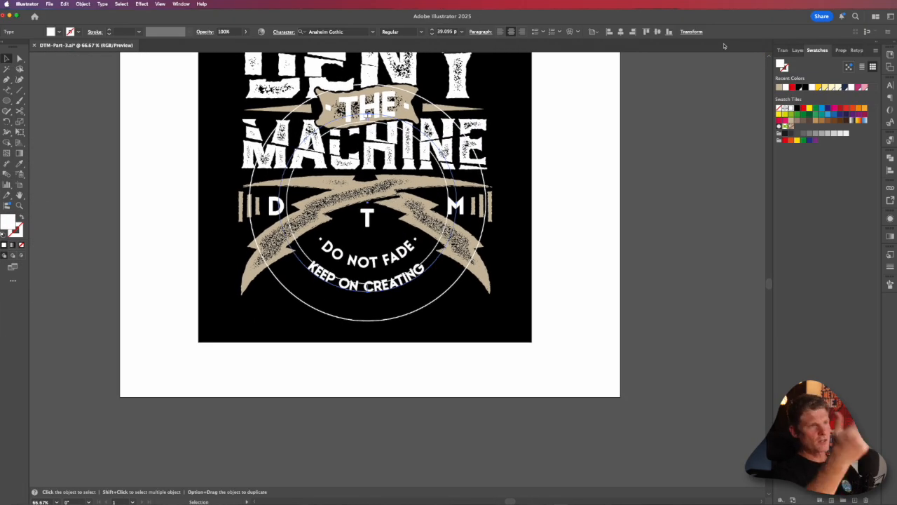
{"action": "key", "text": "super+t"}
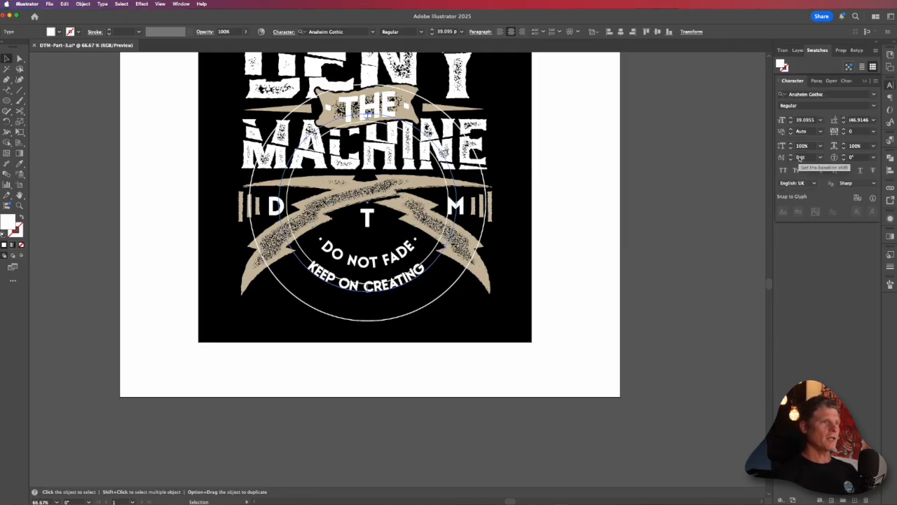
{"action": "scroll", "coordinate": [800, 158], "scroll_direction": "down", "scroll_amount": 20}
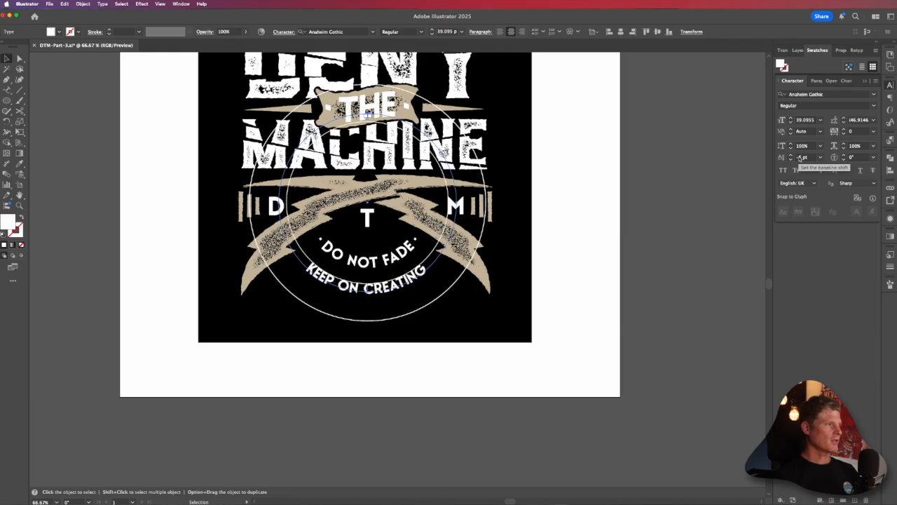
{"action": "scroll", "coordinate": [799, 159], "scroll_direction": "down", "scroll_amount": 4}
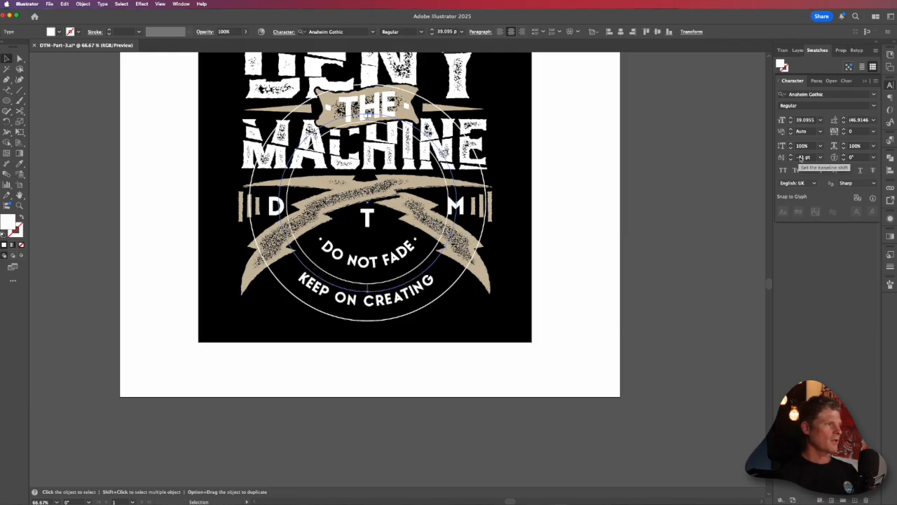
{"action": "scroll", "coordinate": [804, 121], "scroll_direction": "up", "scroll_amount": 11}
{"action": "scroll", "coordinate": [804, 121], "scroll_direction": "down", "scroll_amount": 1}
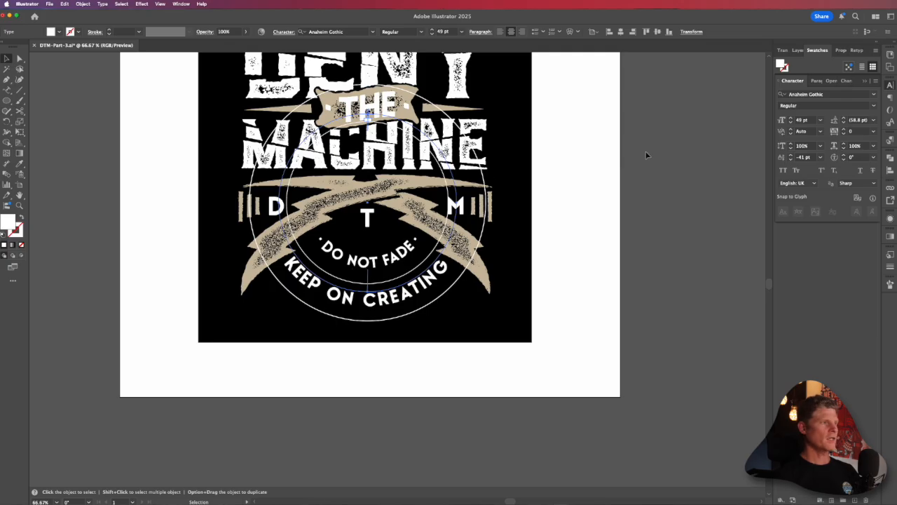
Change the curved KEEP ON CREATING text's font to Drone Ranger and set its size to 61 pt
{"action": "left_click_drag", "start_coordinate": [542, 227], "coordinate": [557, 297]}
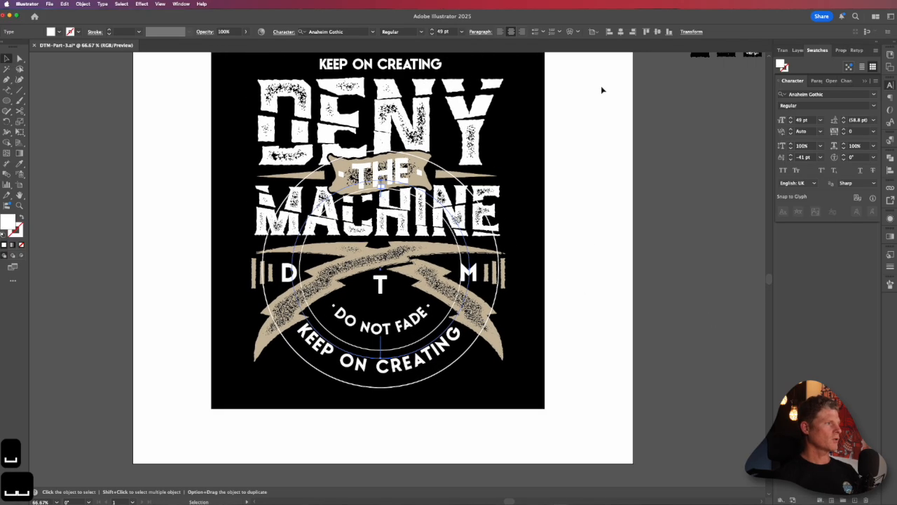
{"action": "left_click", "coordinate": [327, 32]}
{"action": "type", "text": "r"}
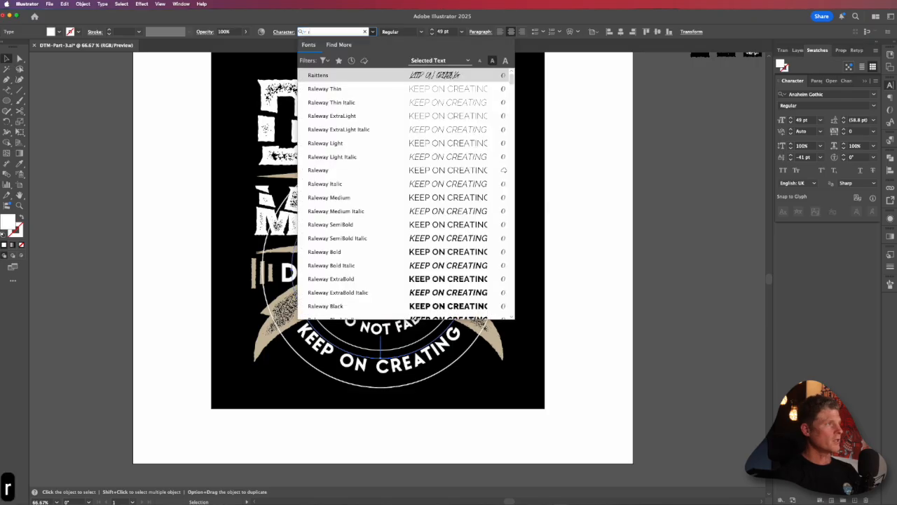
{"action": "key", "text": "BackSpace"}
{"action": "key", "text": "BackSpace"}
{"action": "type", "text": "drone"}
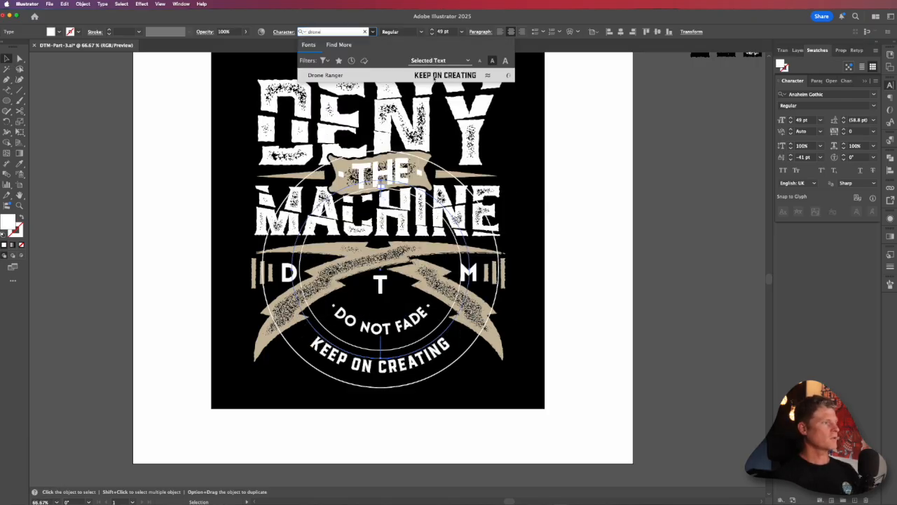
{"action": "left_click", "coordinate": [434, 78]}
{"action": "scroll", "coordinate": [806, 123], "scroll_direction": "up", "scroll_amount": 10}
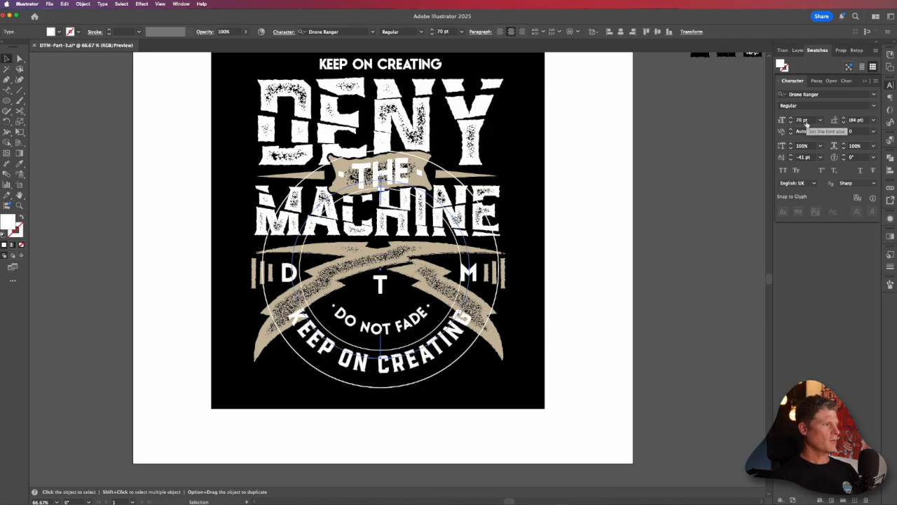
{"action": "scroll", "coordinate": [806, 123], "scroll_direction": "up", "scroll_amount": 2}
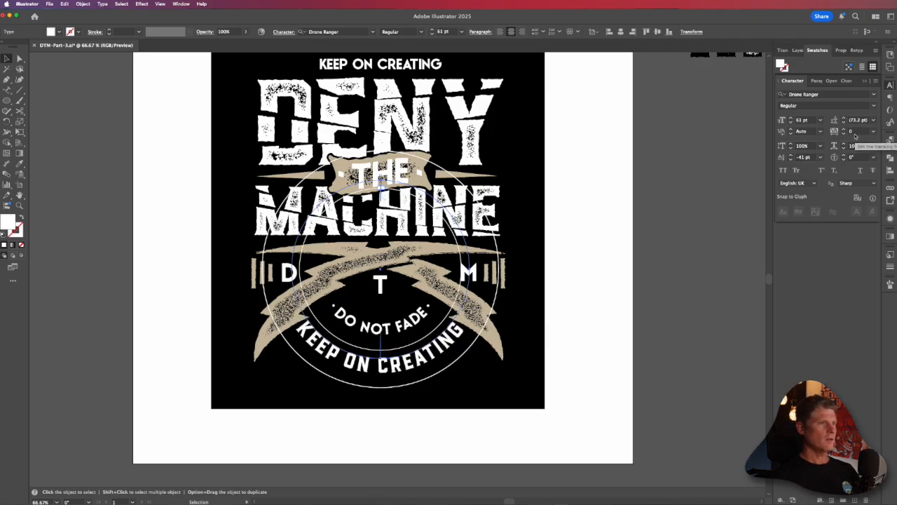
Set the curved KEEP ON CREATING text's tracking to -15 and its baseline shift to -38 pt
{"action": "scroll", "coordinate": [853, 133], "scroll_direction": "down", "scroll_amount": 6}
{"action": "scroll", "coordinate": [854, 133], "scroll_direction": "down", "scroll_amount": 4}
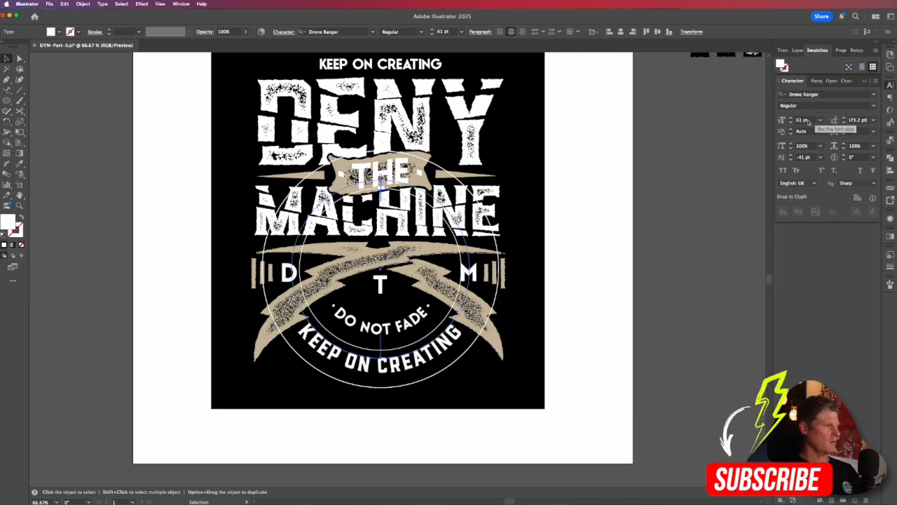
{"action": "scroll", "coordinate": [806, 158], "scroll_direction": "down", "scroll_amount": 4}
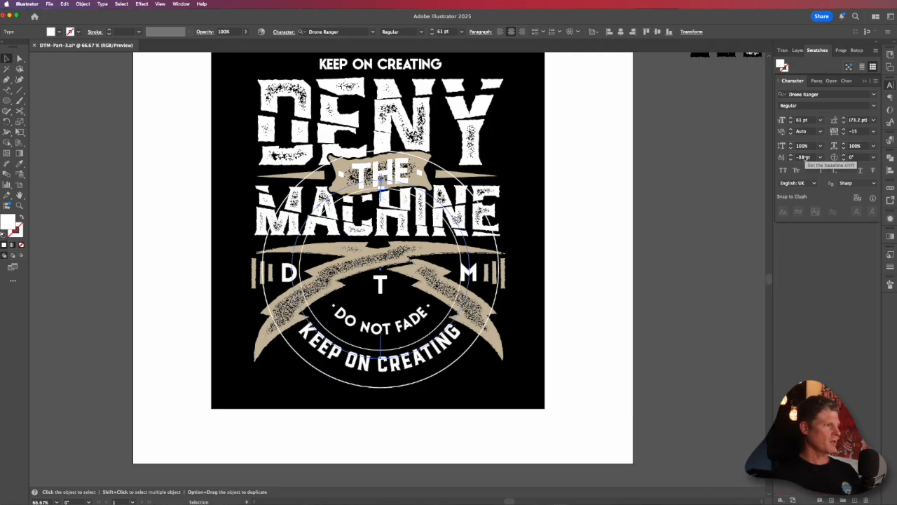
Set the curved KEEP ON CREATING text's baseline shift to -48 pt and check its spacing against DO NOT FADE
{"action": "scroll", "coordinate": [806, 157], "scroll_direction": "down", "scroll_amount": 4}
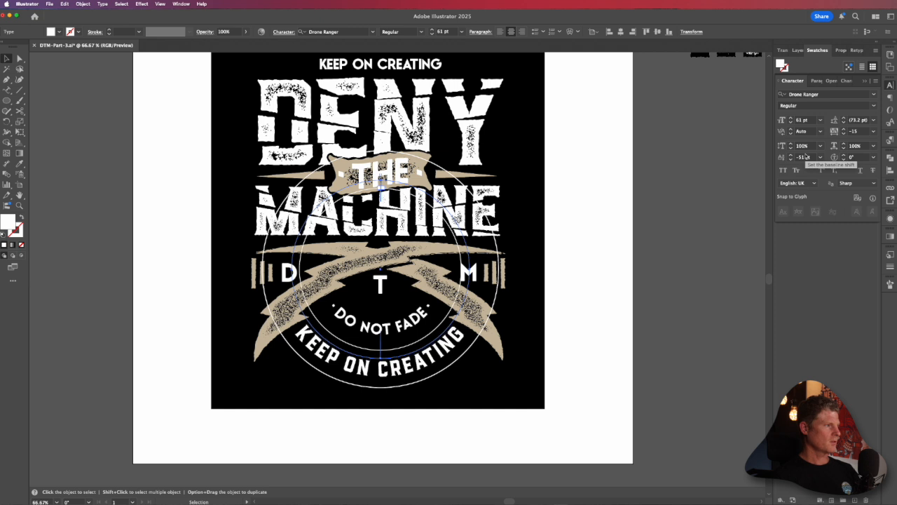
{"action": "scroll", "coordinate": [806, 156], "scroll_direction": "up", "scroll_amount": 1}
{"action": "left_click", "coordinate": [653, 334]}
{"action": "key", "text": "v"}
{"action": "left_click_drag", "start_coordinate": [620, 337], "coordinate": [657, 293]}
{"action": "left_click_drag", "start_coordinate": [505, 341], "coordinate": [514, 344]}
{"action": "left_click_drag", "start_coordinate": [413, 334], "coordinate": [427, 367]}
{"action": "left_click", "coordinate": [426, 368]}
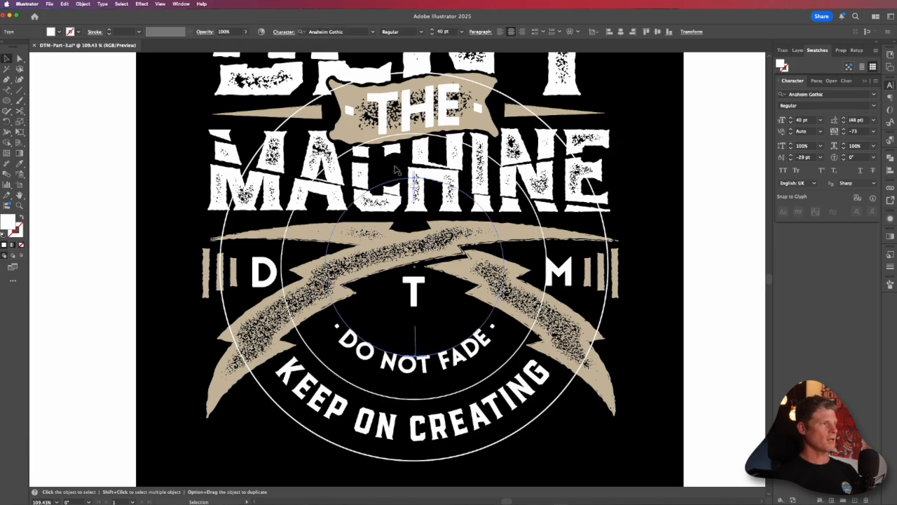
{"action": "left_click", "coordinate": [723, 390]}
{"action": "key", "text": "space"}
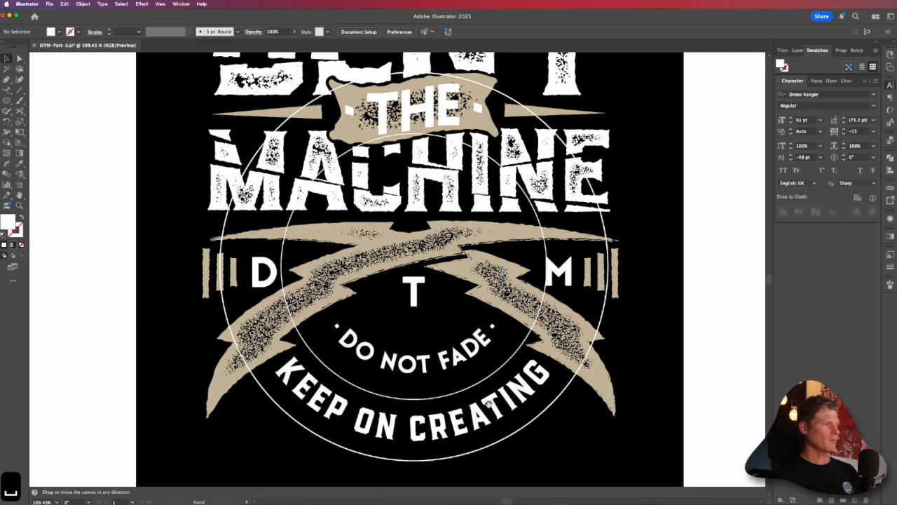
Enlarge the inner ring slightly about its centre, closer to the top of the KEEP ON CREATING text
{"action": "left_click", "coordinate": [451, 397]}
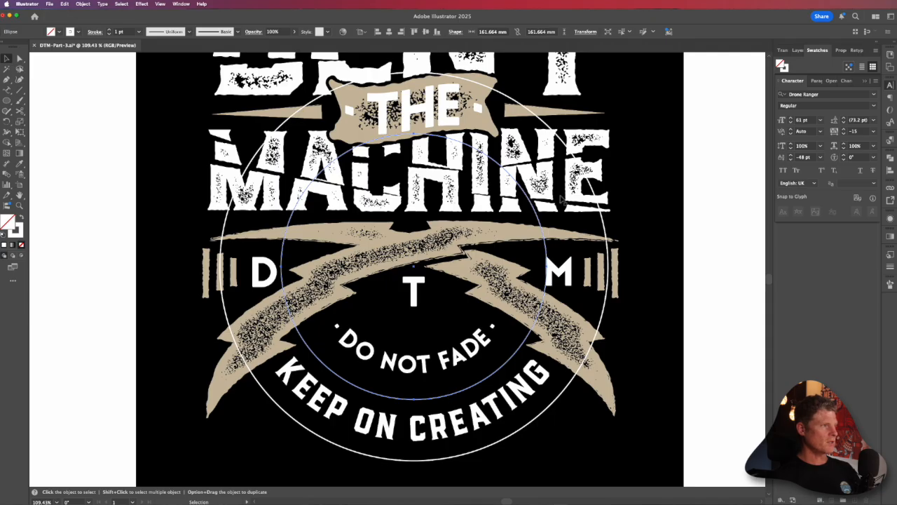
{"action": "key", "text": "e"}
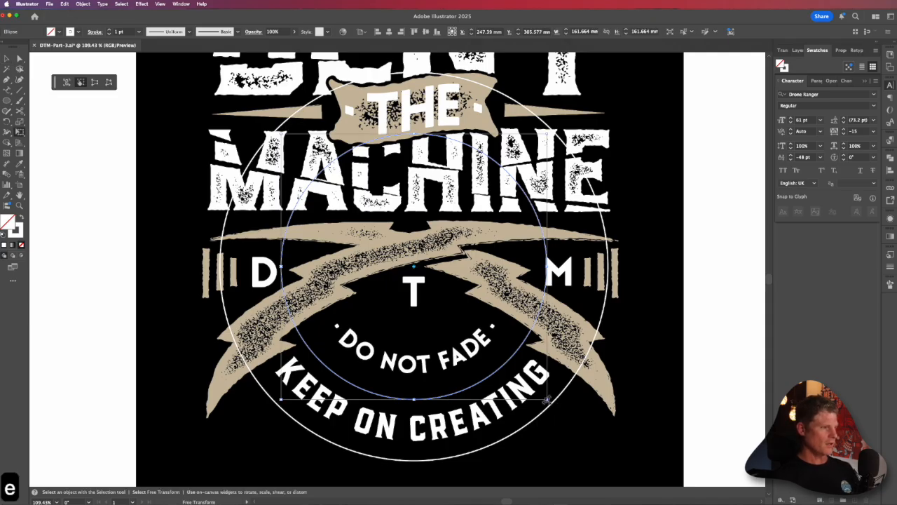
{"action": "left_click_drag", "start_coordinate": [547, 397], "coordinate": [553, 405]}
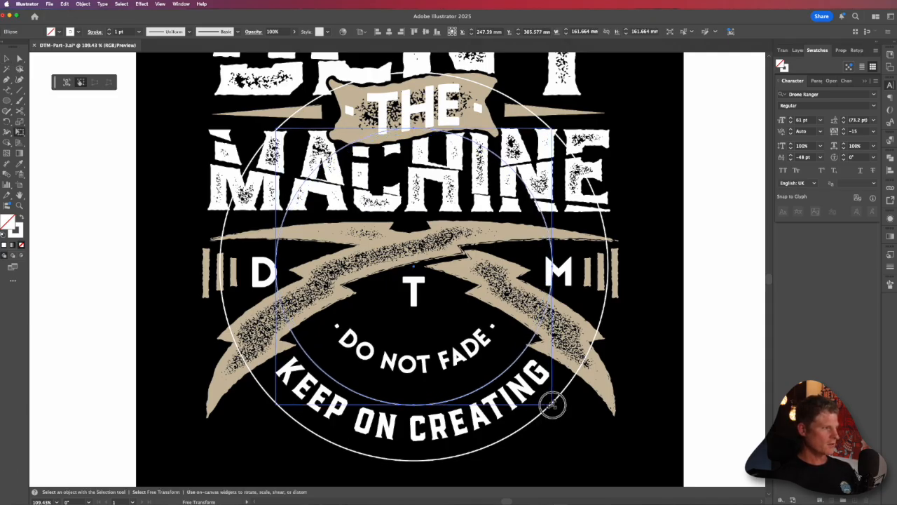
{"action": "key", "text": "v"}
Shrink the outer ring about its centre to a diameter of about 228 mm
{"action": "left_click", "coordinate": [534, 424]}
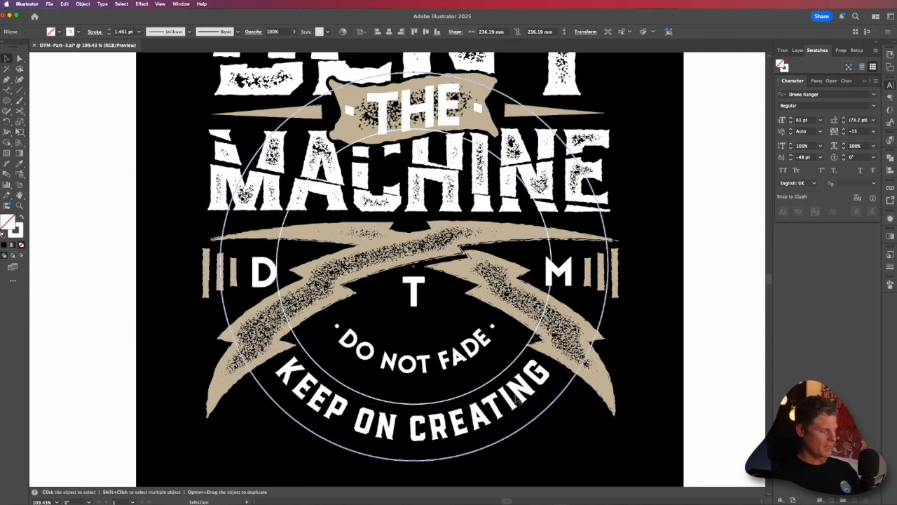
{"action": "key", "text": "e"}
{"action": "left_click_drag", "start_coordinate": [607, 460], "coordinate": [601, 453]}
{"action": "key", "text": "v"}
Resize the inner ring about its centre to a diameter of about 164 mm
{"action": "left_click", "coordinate": [471, 390]}
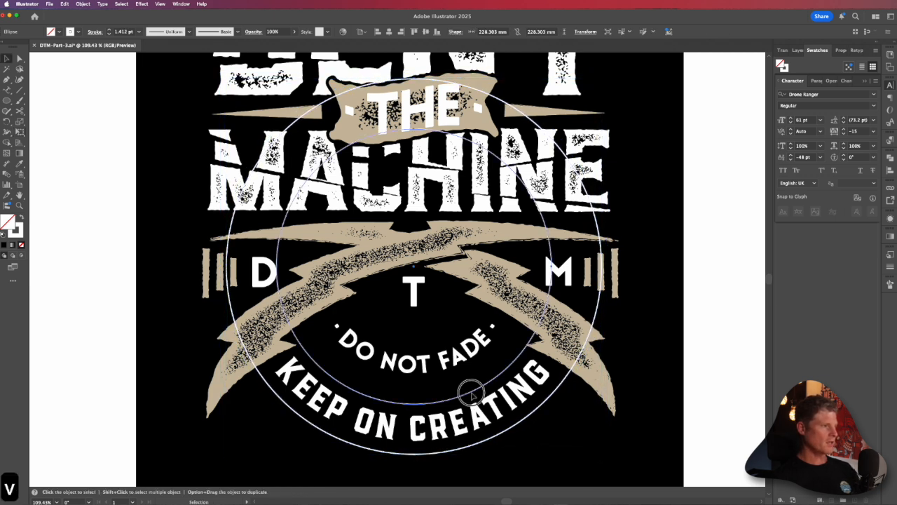
{"action": "key", "text": "e"}
{"action": "left_click_drag", "start_coordinate": [551, 405], "coordinate": [584, 338]}
{"action": "key", "text": "v"}
{"action": "left_click", "coordinate": [691, 346]}
{"action": "left_click", "coordinate": [485, 359], "text": "alt+super"}
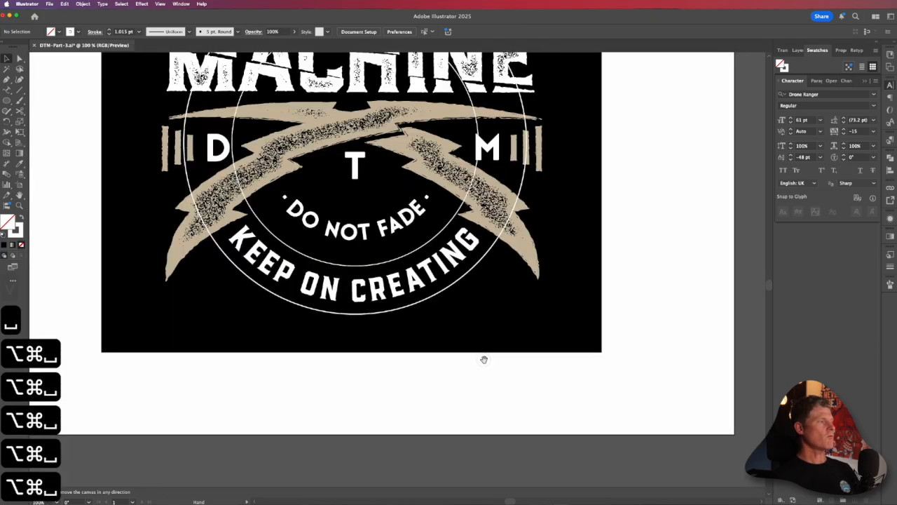
{"action": "left_click_drag", "start_coordinate": [484, 360], "coordinate": [552, 414]}
{"action": "key", "text": "v"}
{"action": "left_click", "coordinate": [474, 326]}
{"action": "left_click", "coordinate": [642, 377]}
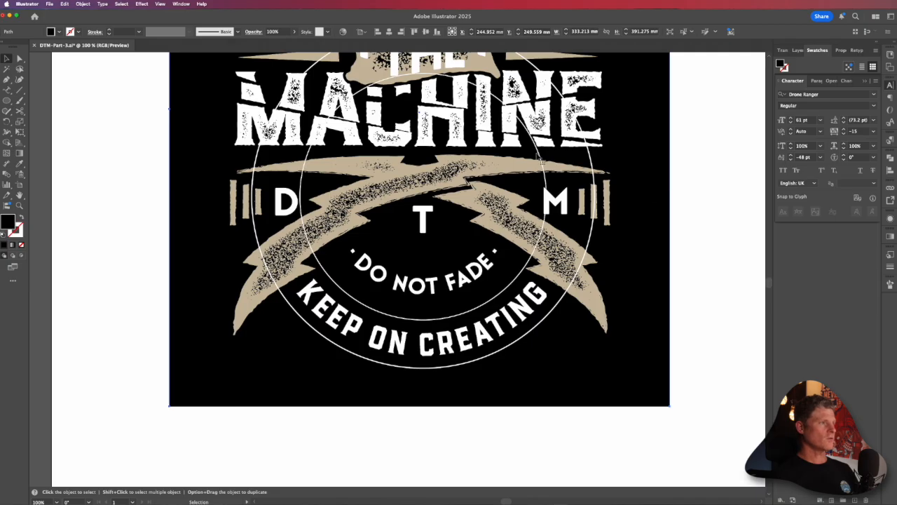
Bring the inner ring to the front and subtract it from the outer ring with Minus Front
{"action": "left_click", "coordinate": [541, 160]}
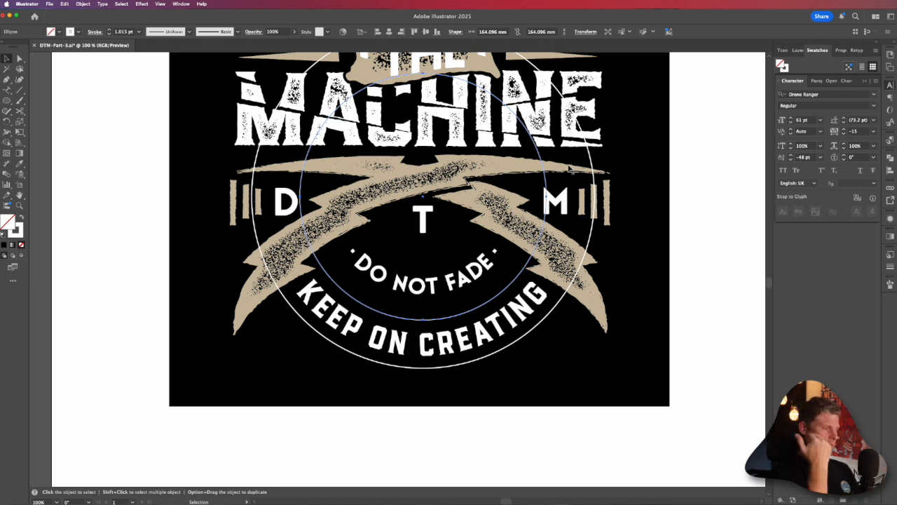
{"action": "key", "text": "shift+super+bracketright"}
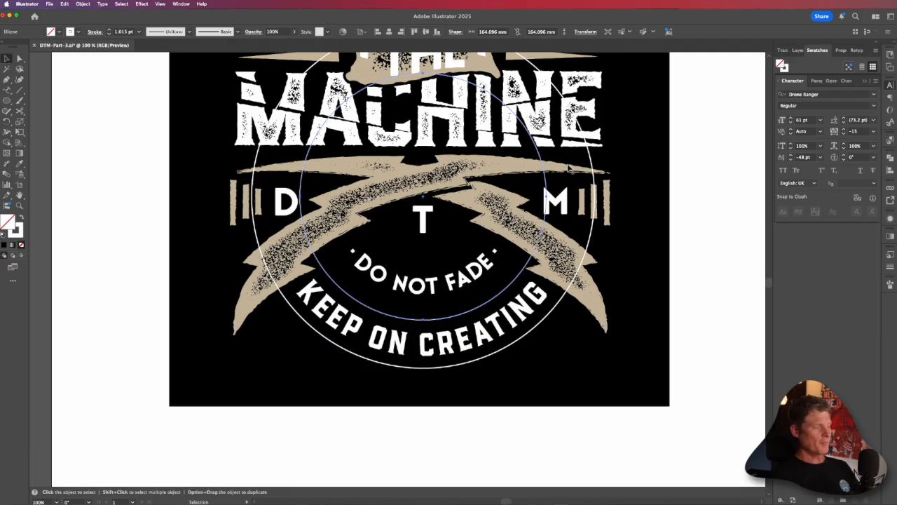
{"action": "key", "text": "v"}
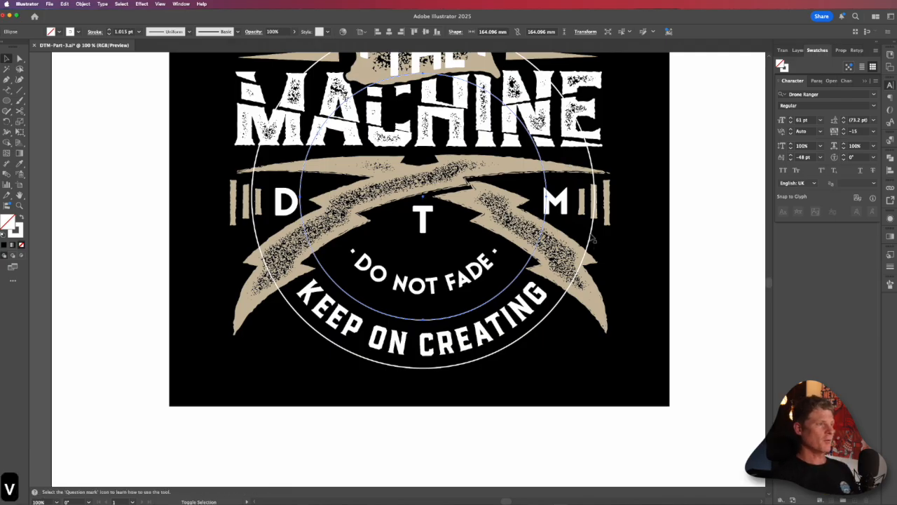
{"action": "left_click", "coordinate": [592, 238], "text": "shift"}
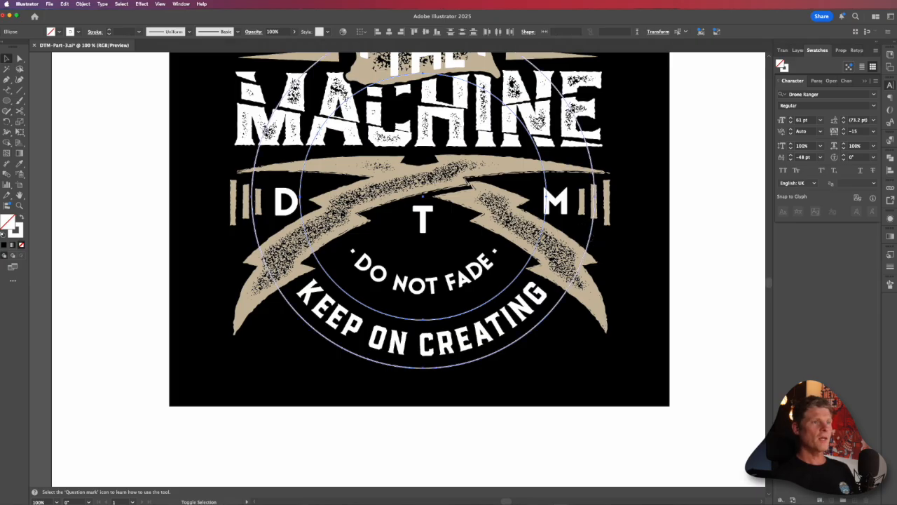
{"action": "left_click", "coordinate": [889, 159]}
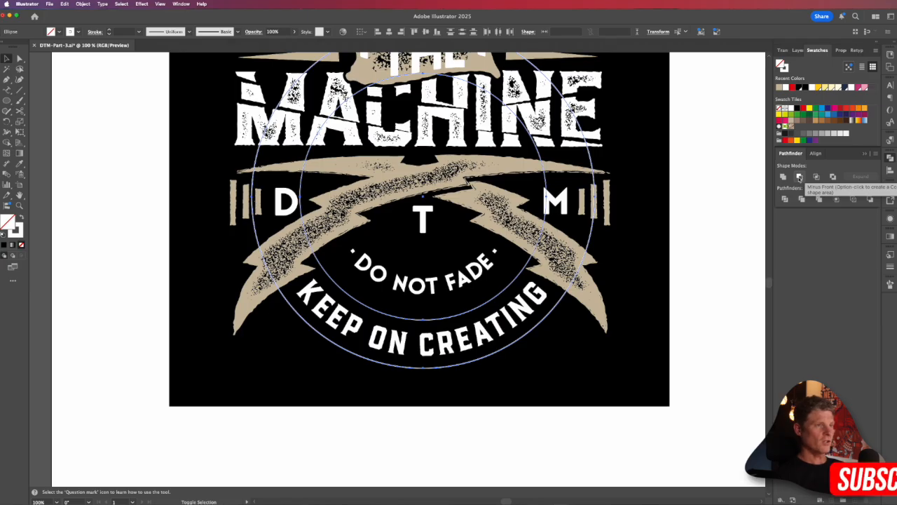
{"action": "left_click", "coordinate": [799, 177]}
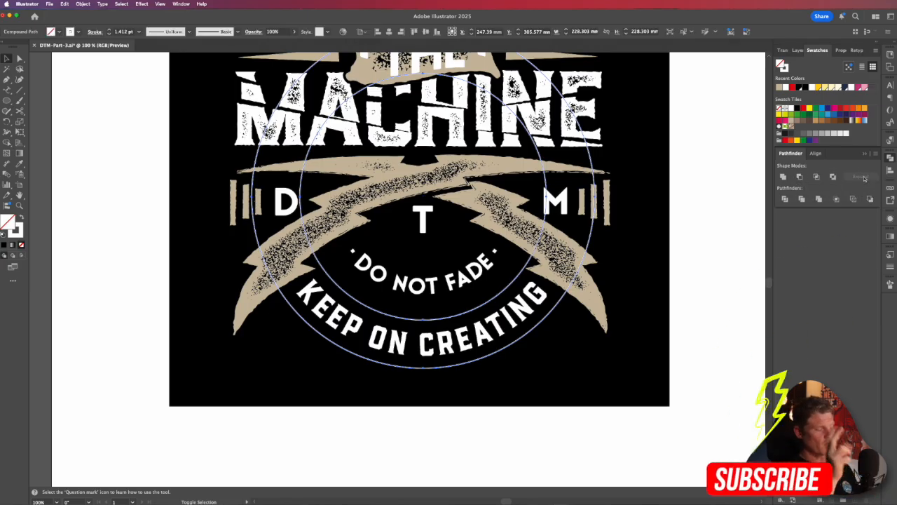
Swap the combined ring's fill and stroke to preview it as a solid white band, and swap them back
{"action": "key", "text": "shift+x"}
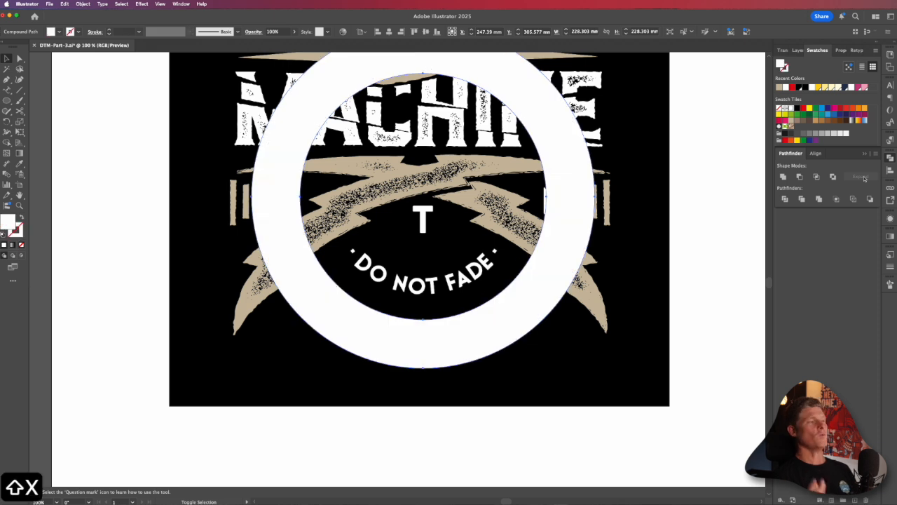
{"action": "key", "text": "shift+x"}
{"action": "key", "text": "space"}
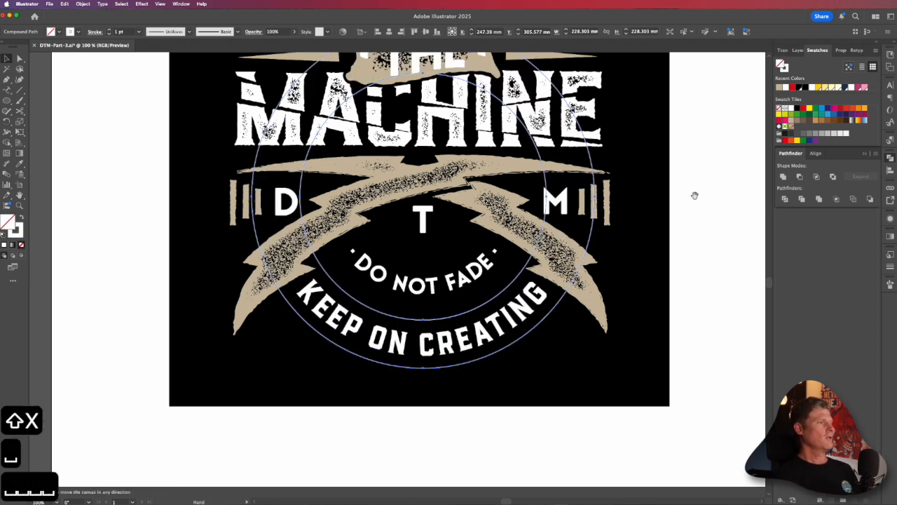
{"action": "left_click_drag", "start_coordinate": [518, 274], "coordinate": [588, 194]}
{"action": "left_click_drag", "start_coordinate": [484, 227], "coordinate": [571, 250]}
{"action": "left_click", "coordinate": [328, 464]}
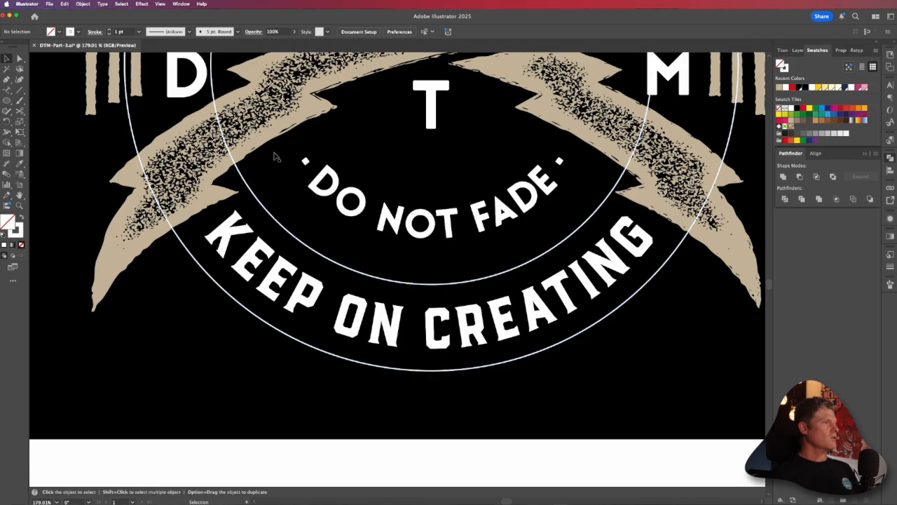
Copy the right lightning bolt and paste the copy in place in front of the original
{"action": "key", "text": "space"}
{"action": "left_click_drag", "start_coordinate": [503, 181], "coordinate": [487, 202]}
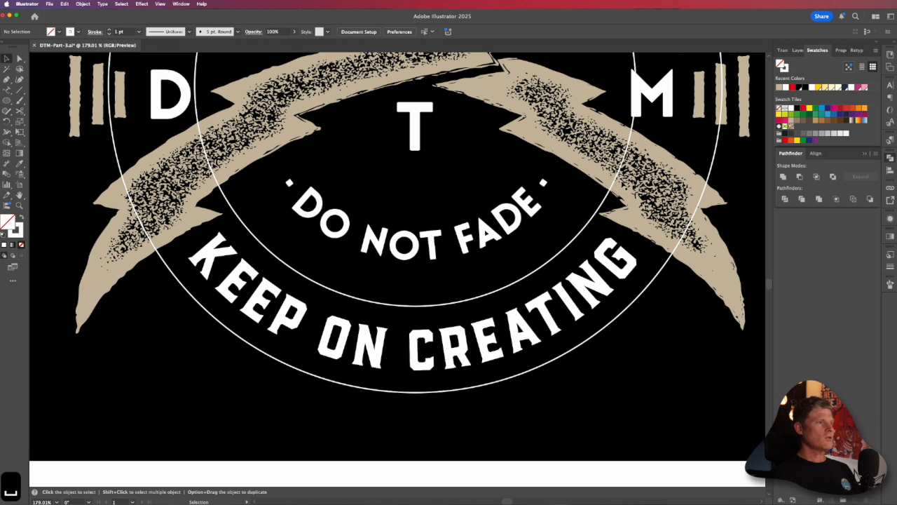
{"action": "key", "text": "alt+super+space"}
{"action": "left_click", "coordinate": [449, 213], "text": "alt+super"}
{"action": "left_click", "coordinate": [448, 213], "text": "alt+super"}
{"action": "left_click", "coordinate": [449, 212], "text": "alt+super"}
{"action": "left_click_drag", "start_coordinate": [192, 173], "coordinate": [256, 157]}
{"action": "key", "text": "space"}
{"action": "left_click_drag", "start_coordinate": [466, 273], "coordinate": [526, 268]}
{"action": "key", "text": "super+space"}
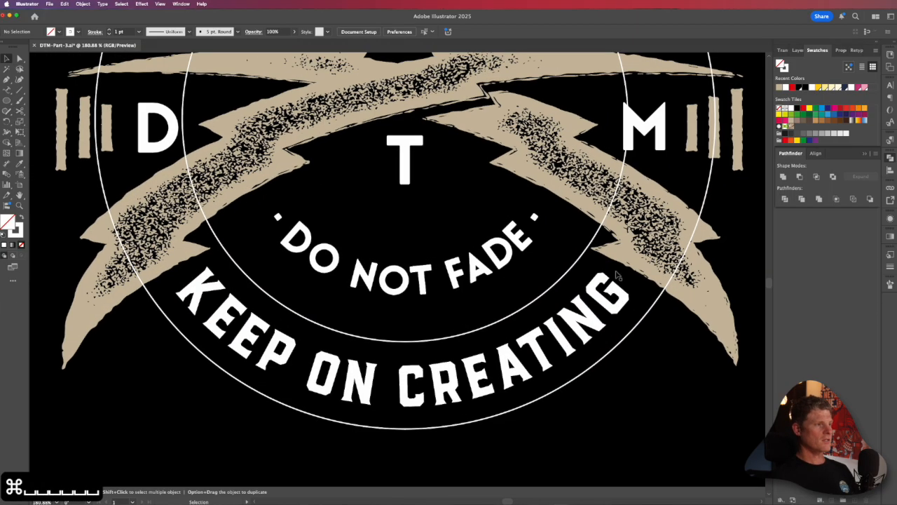
{"action": "key", "text": "a"}
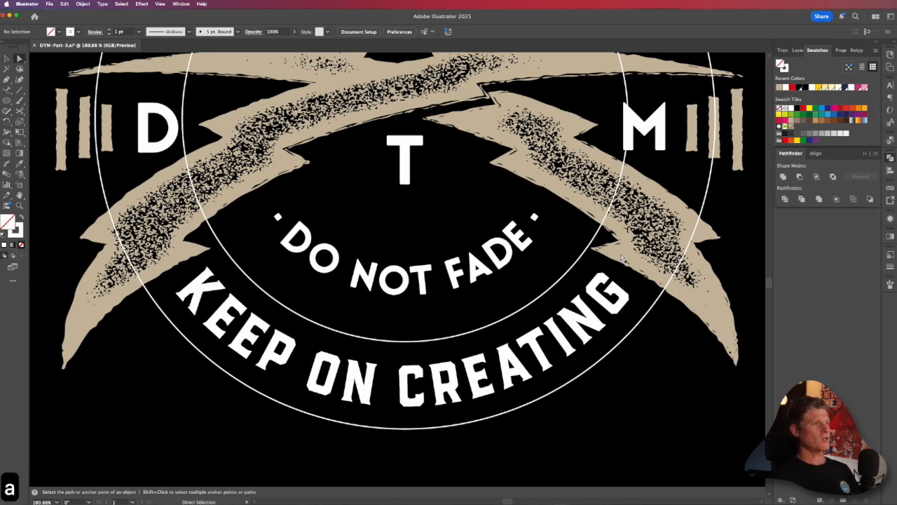
{"action": "left_click", "coordinate": [626, 254]}
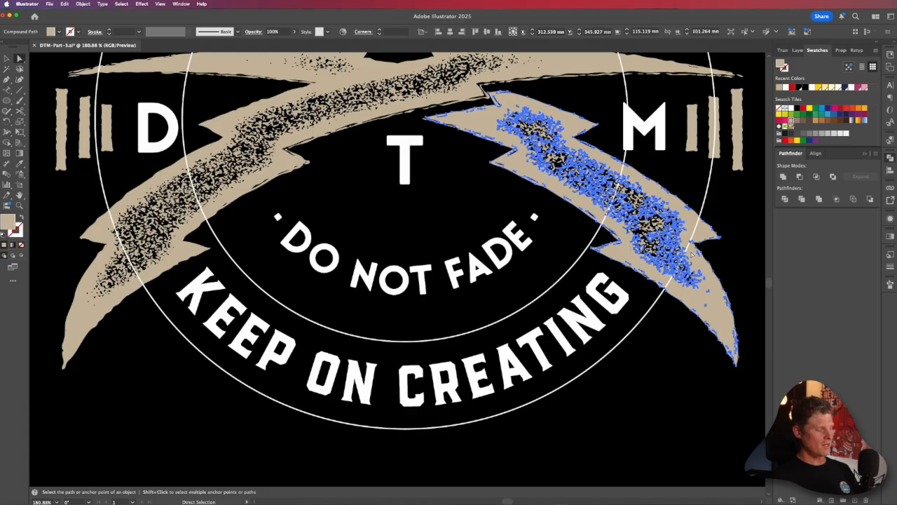
{"action": "key", "text": "super+c"}
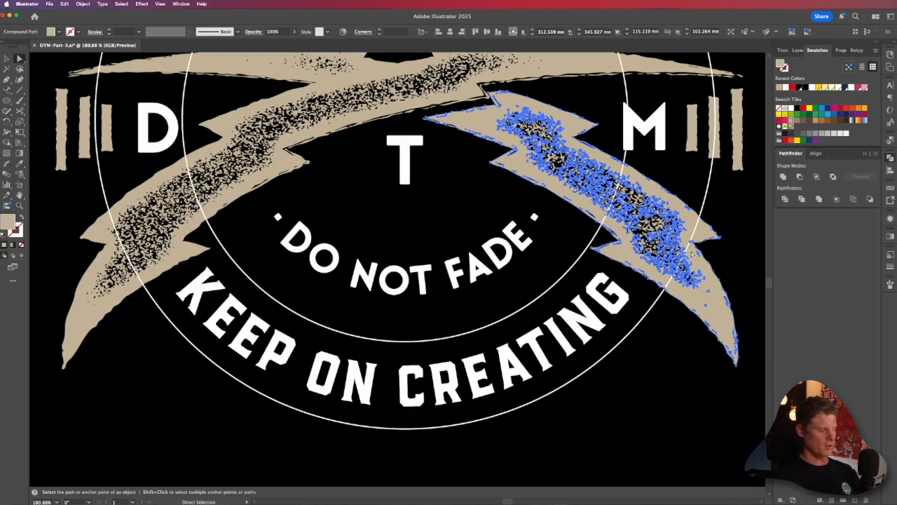
{"action": "key", "text": "super+f"}
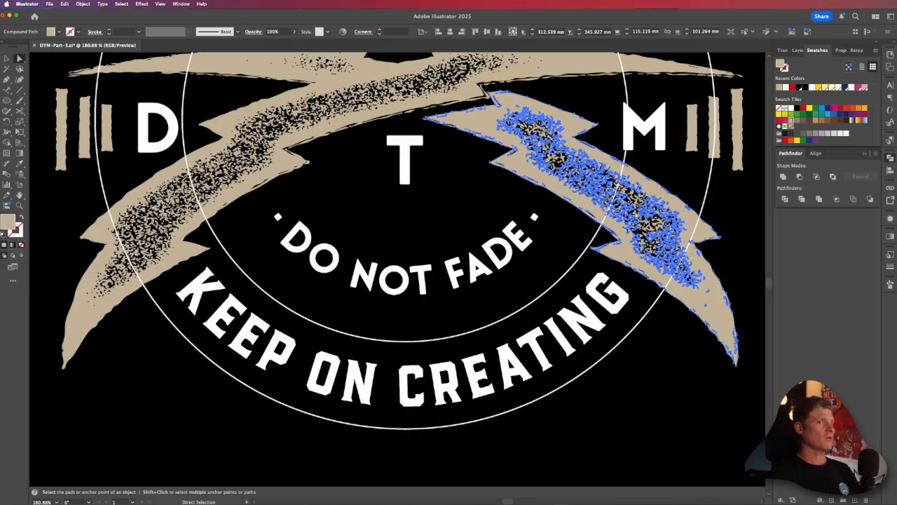
Release the right bolt copy's compound path and unite its pieces into one solid shape
{"action": "left_click", "coordinate": [89, 4]}
{"action": "mouse_move", "coordinate": [133, 337]}
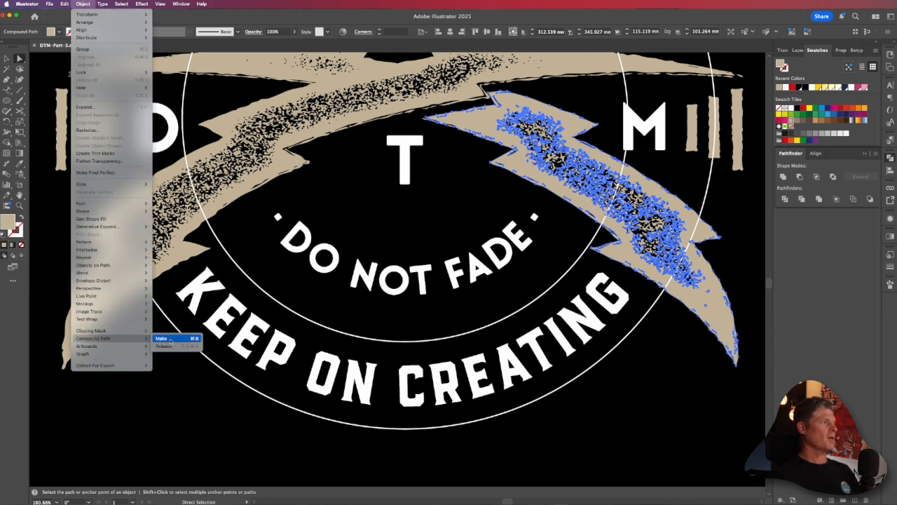
{"action": "left_click", "coordinate": [186, 346]}
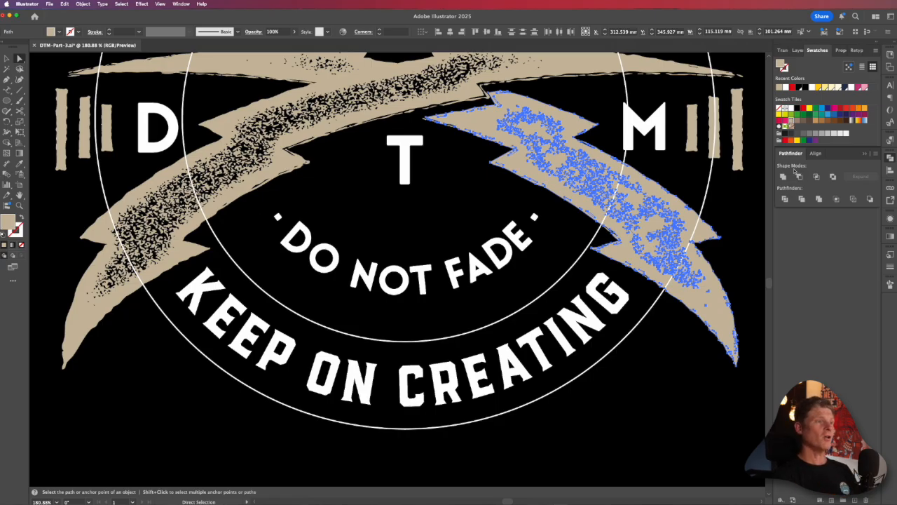
{"action": "left_click", "coordinate": [783, 177]}
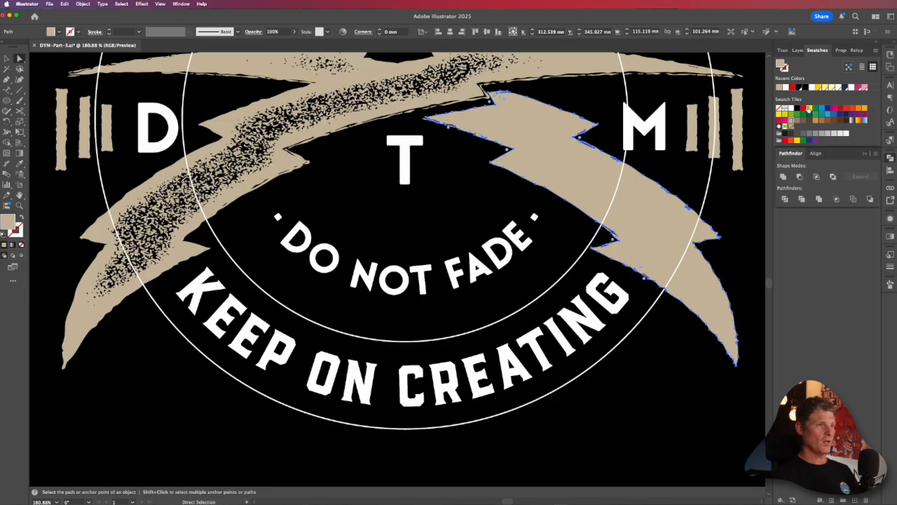
Fill the solid right bolt copy with red and shift it about 3 mm to the left of the original
{"action": "left_click", "coordinate": [807, 108]}
{"action": "key", "text": "v"}
{"action": "key", "text": "v"}
{"action": "left_click", "coordinate": [627, 260]}
{"action": "left_click", "coordinate": [628, 264]}
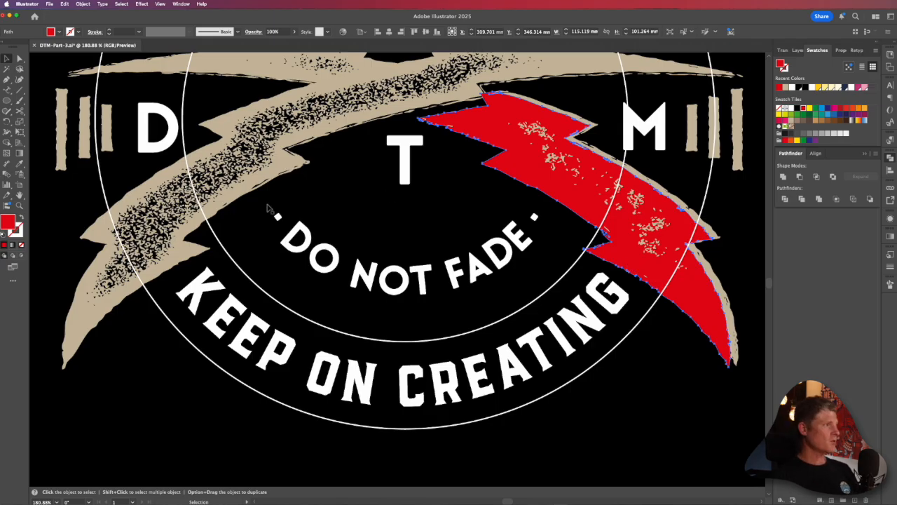
Copy the left lightning bolt and paste the copy in place in front of the original
{"action": "key", "text": "a"}
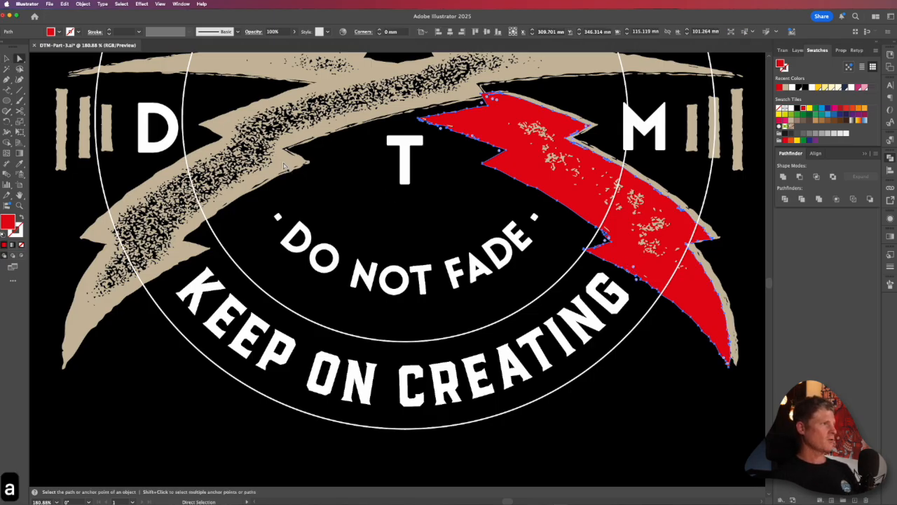
{"action": "left_click", "coordinate": [284, 166]}
{"action": "key", "text": "super+c"}
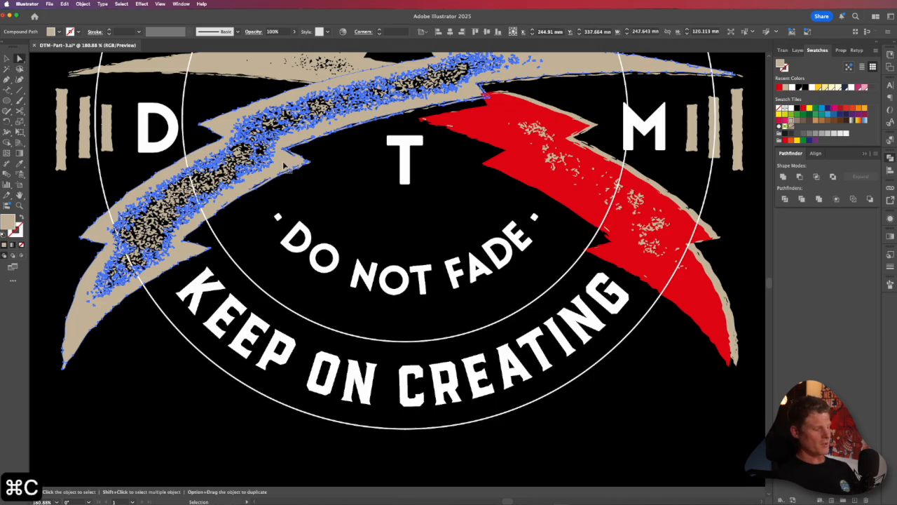
{"action": "key", "text": "super+f"}
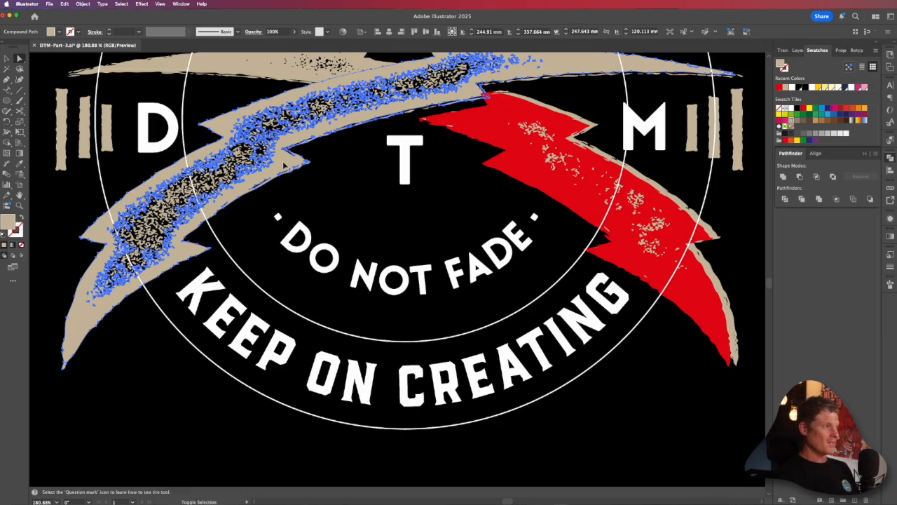
Release the left bolt copy's compound path, uniting its pieces into a single solid shape filled with red
{"action": "key", "text": "alt+shift+super+8"}
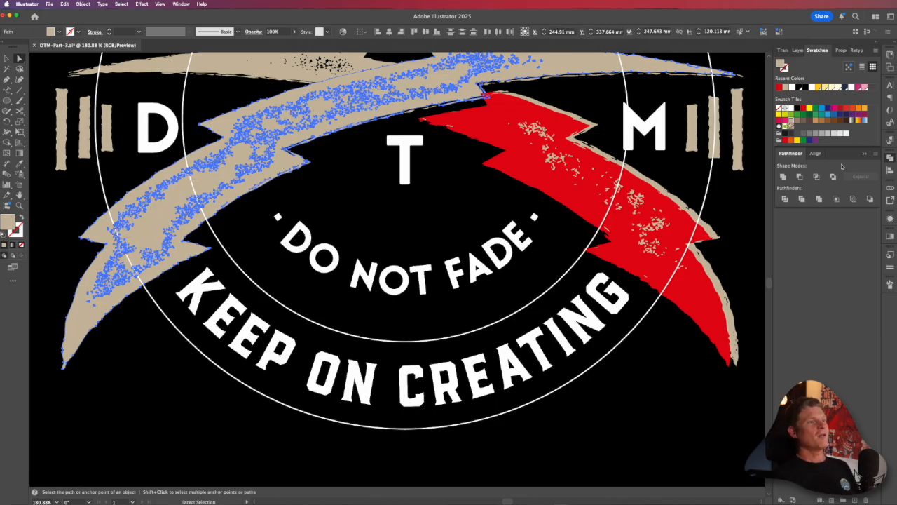
{"action": "left_click", "coordinate": [784, 177]}
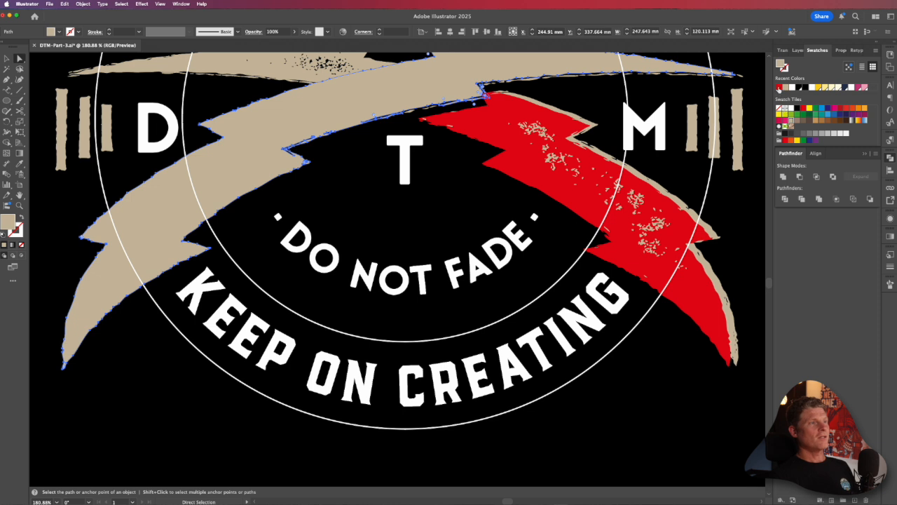
{"action": "left_click", "coordinate": [779, 88]}
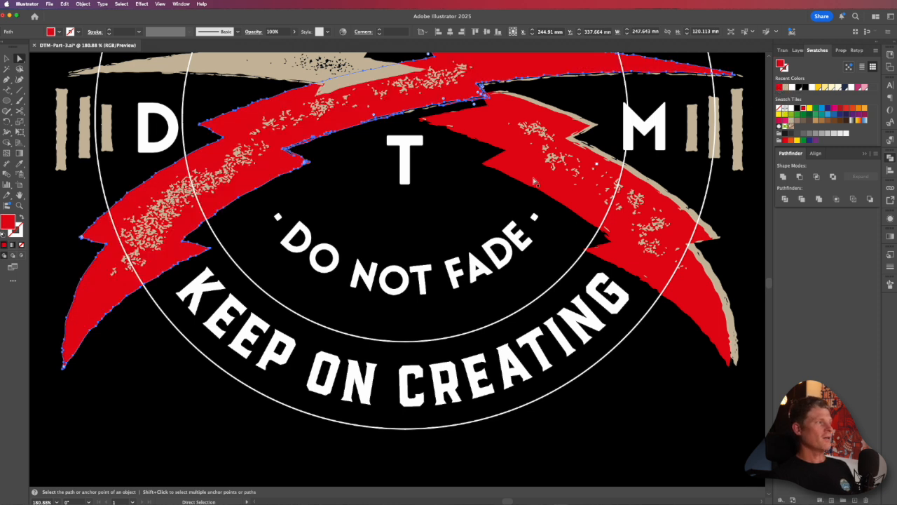
Shift the solid red left bolt copy about 3 mm to the right of the original and deselect it
{"action": "left_click_drag", "start_coordinate": [258, 190], "coordinate": [265, 187]}
{"action": "key", "text": "a"}
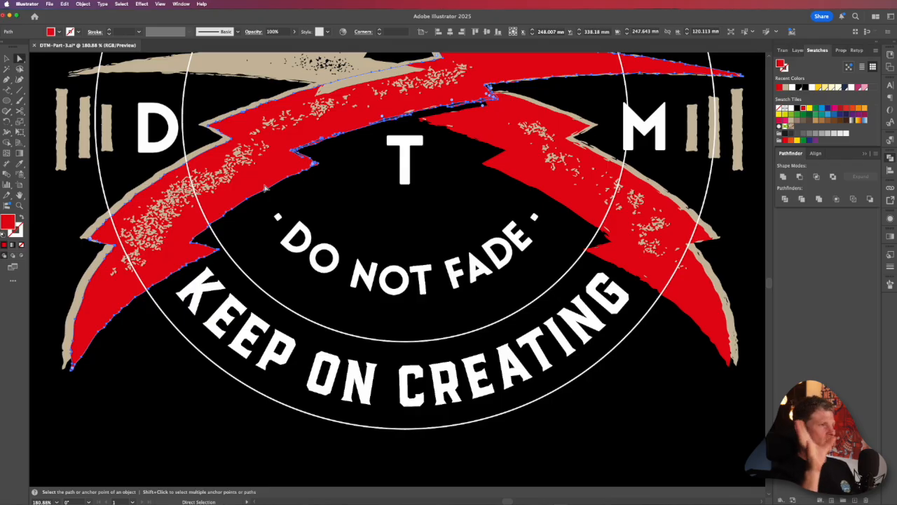
{"action": "key", "text": "v"}
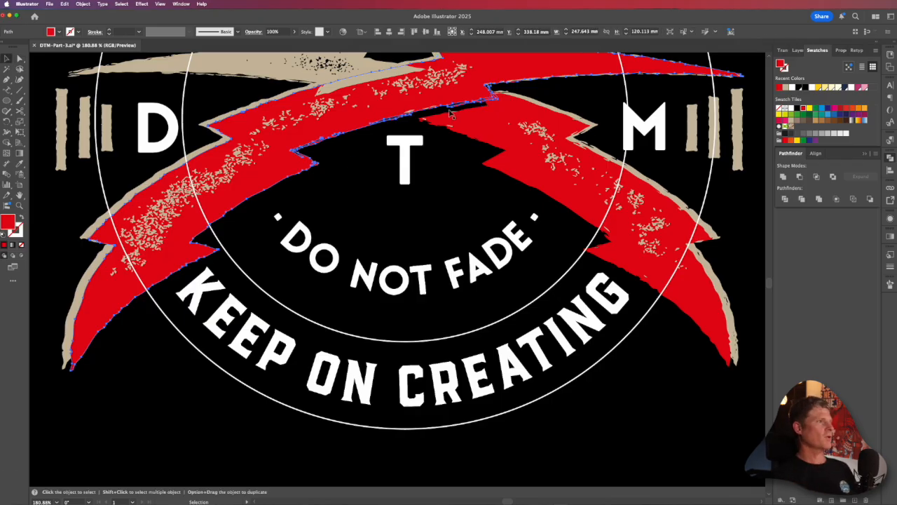
{"action": "left_click", "coordinate": [508, 172]}
{"action": "left_click", "coordinate": [690, 377]}
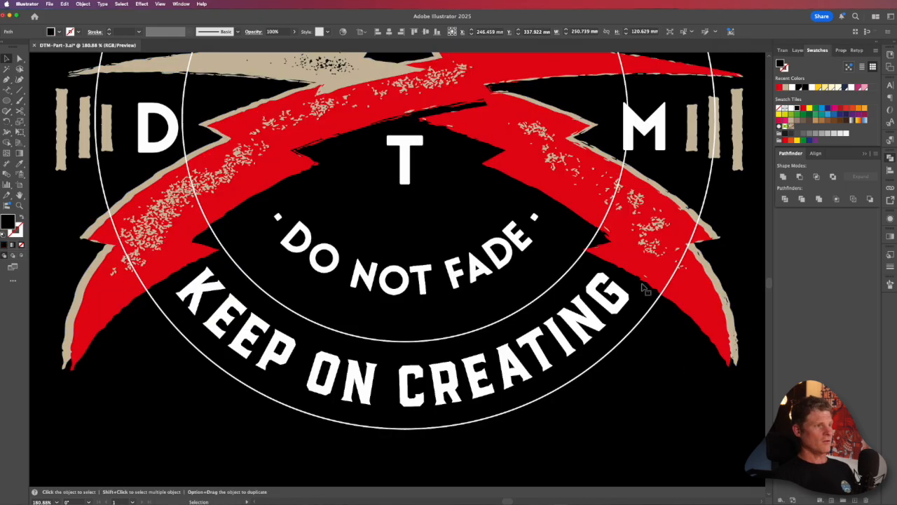
Cut both solid red bolt copies and paste them in place behind the original tan bolts
{"action": "key", "text": "a"}
{"action": "left_click", "coordinate": [630, 260]}
{"action": "left_click", "coordinate": [277, 179], "text": "shift"}
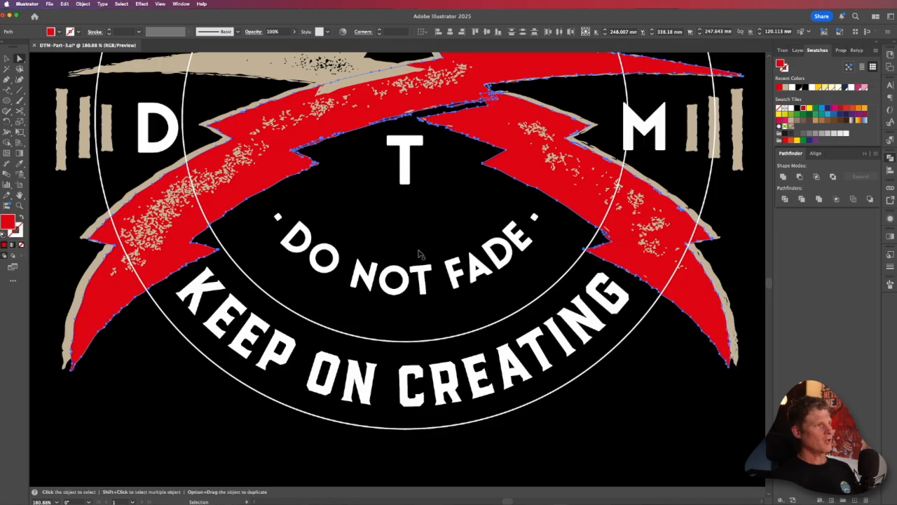
{"action": "key", "text": "super+x"}
{"action": "key", "text": "v"}
{"action": "key", "text": "a"}
{"action": "left_click", "coordinate": [624, 259]}
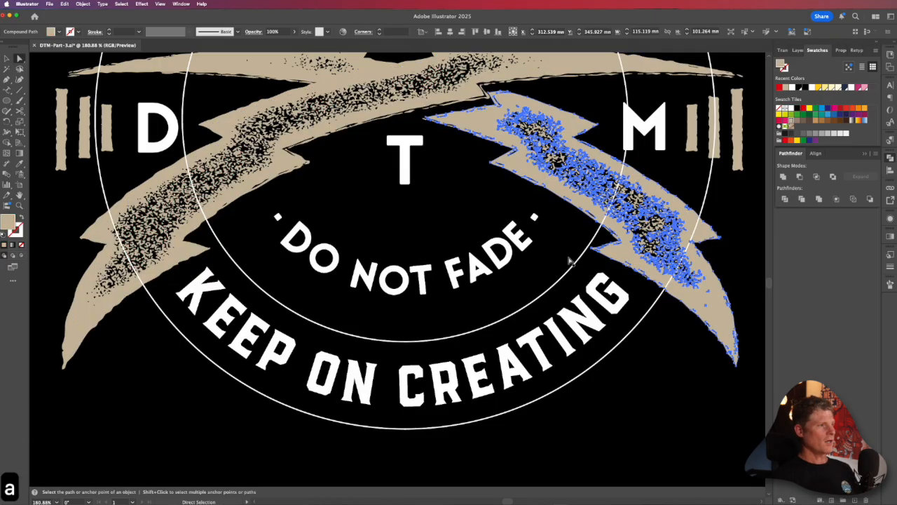
{"action": "left_click", "coordinate": [284, 163], "text": "shift"}
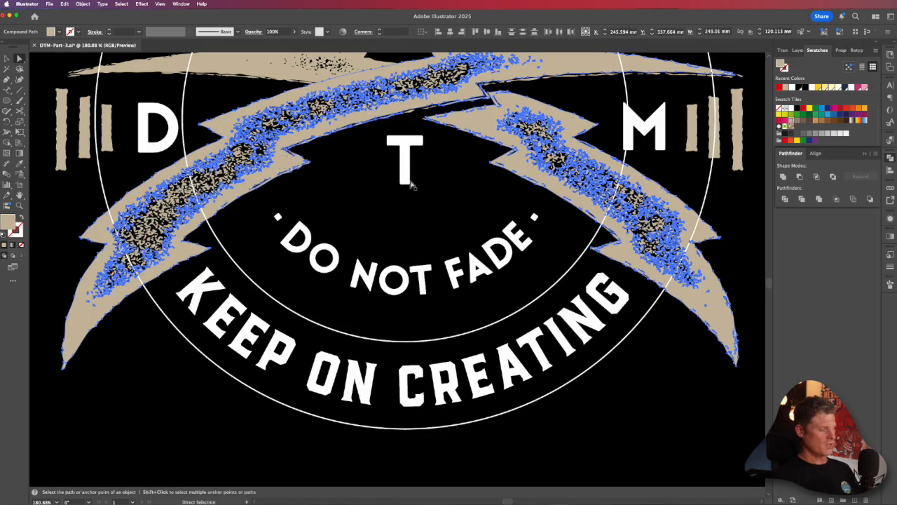
{"action": "key", "text": "super+b"}
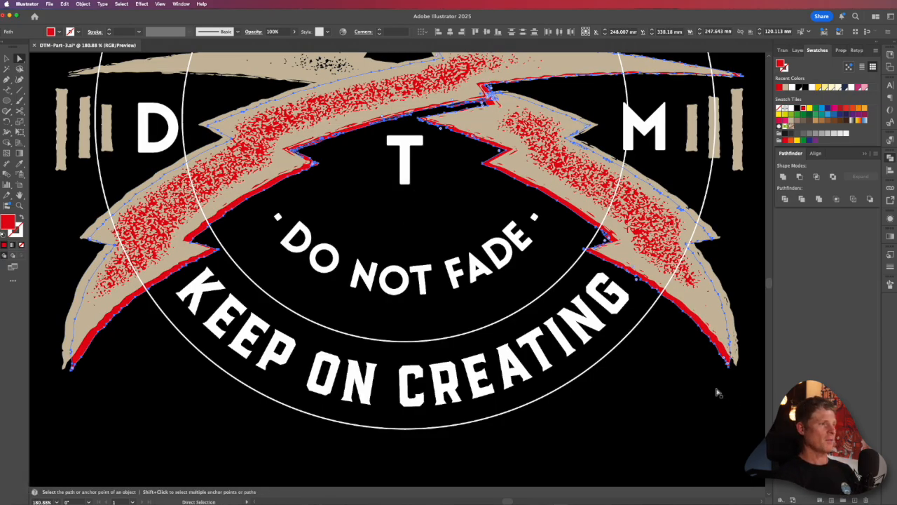
{"action": "left_click", "coordinate": [693, 371]}
Move the red bolt copies further inward, the right one to about X 305.2 mm and the left one to about X 253 mm
{"action": "key", "text": "super+space"}
{"action": "left_click", "coordinate": [634, 238]}
{"action": "key", "text": "a"}
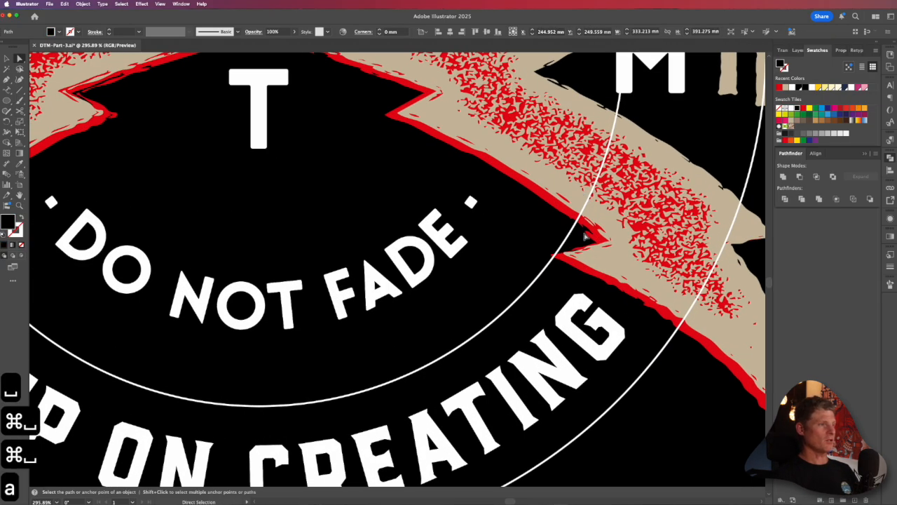
{"action": "left_click_drag", "start_coordinate": [596, 240], "coordinate": [574, 233]}
{"action": "key", "text": "space"}
{"action": "left_click_drag", "start_coordinate": [367, 249], "coordinate": [605, 270]}
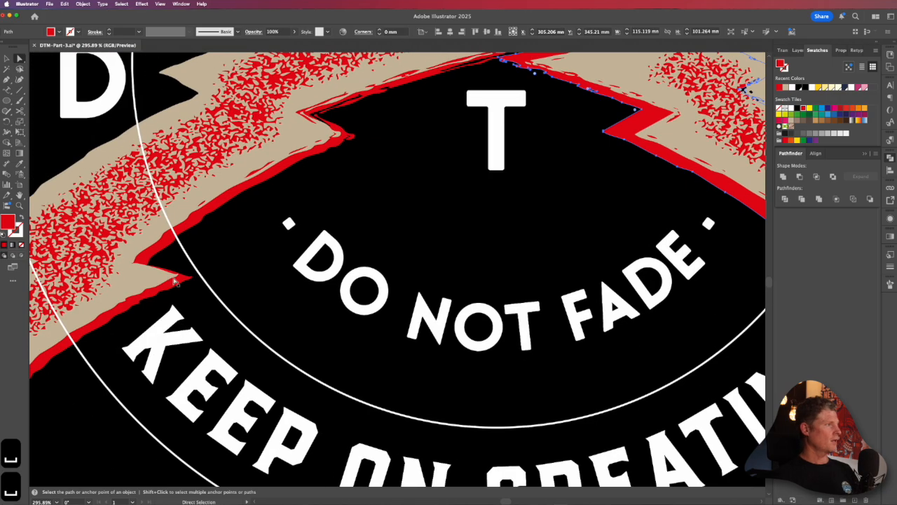
{"action": "left_click_drag", "start_coordinate": [184, 281], "coordinate": [207, 276]}
{"action": "key", "text": "space"}
{"action": "left_click_drag", "start_coordinate": [605, 300], "coordinate": [353, 308]}
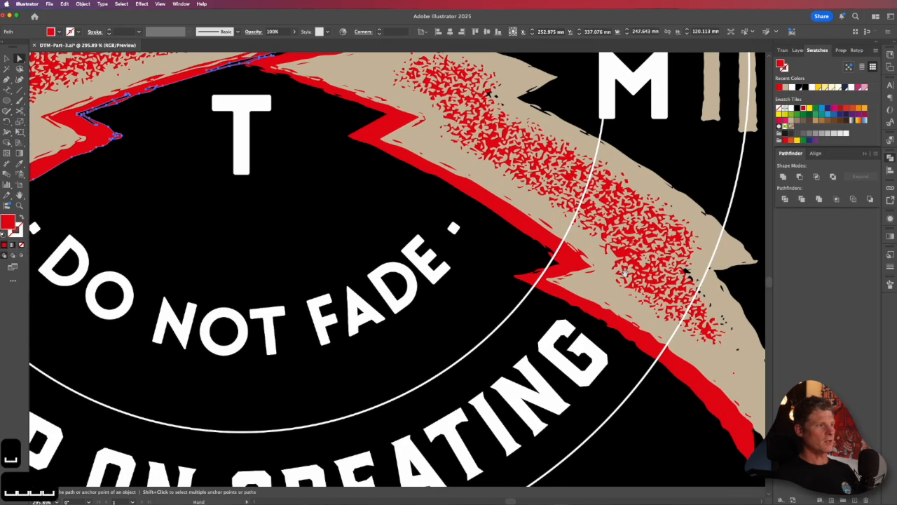
Unite the left and right red bolt copies into a compound shape and expand it
{"action": "left_click", "coordinate": [568, 267]}
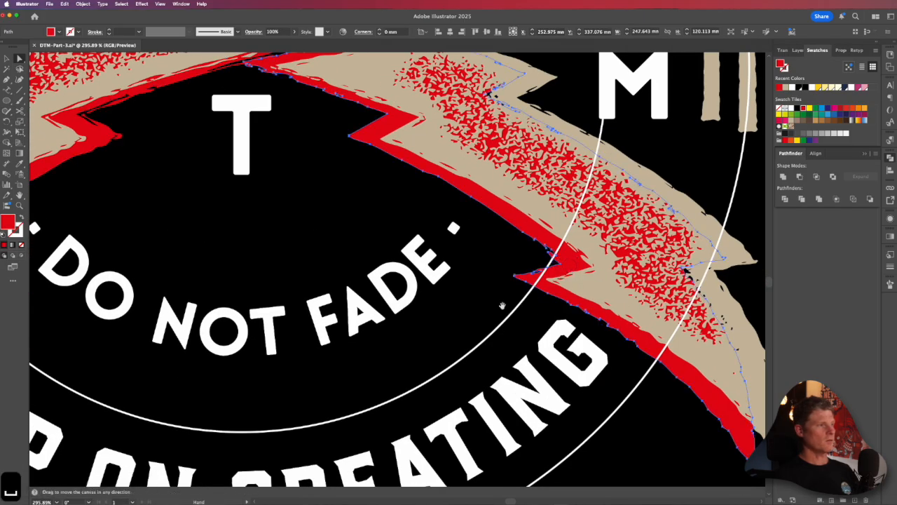
{"action": "key", "text": "alt+super+space"}
{"action": "left_click", "coordinate": [495, 304], "text": "alt+super"}
{"action": "left_click", "coordinate": [495, 304], "text": "alt+super"}
{"action": "key", "text": "space"}
{"action": "left_click_drag", "start_coordinate": [302, 281], "coordinate": [525, 274]}
{"action": "key", "text": "v"}
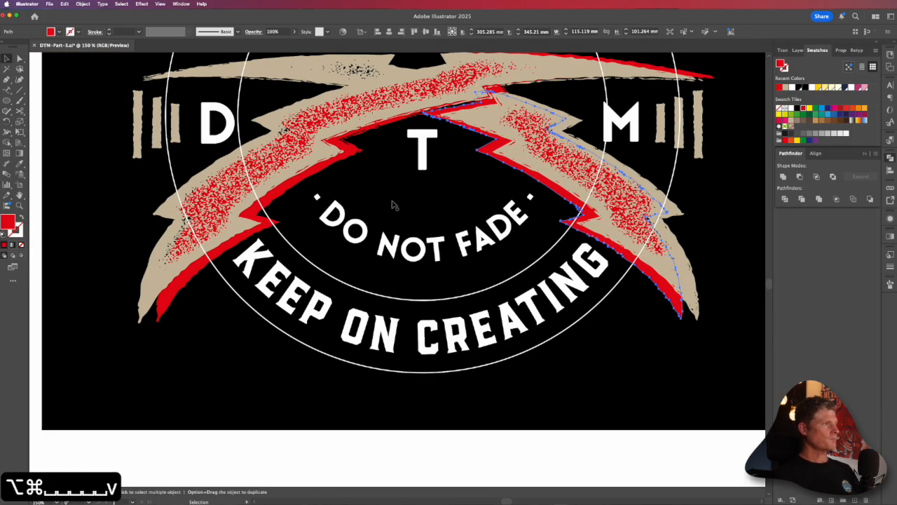
{"action": "left_click", "coordinate": [346, 155]}
{"action": "left_click_drag", "start_coordinate": [632, 367], "coordinate": [634, 367]}
{"action": "key", "text": "a"}
{"action": "left_click", "coordinate": [654, 284]}
{"action": "left_click", "coordinate": [355, 159], "text": "shift"}
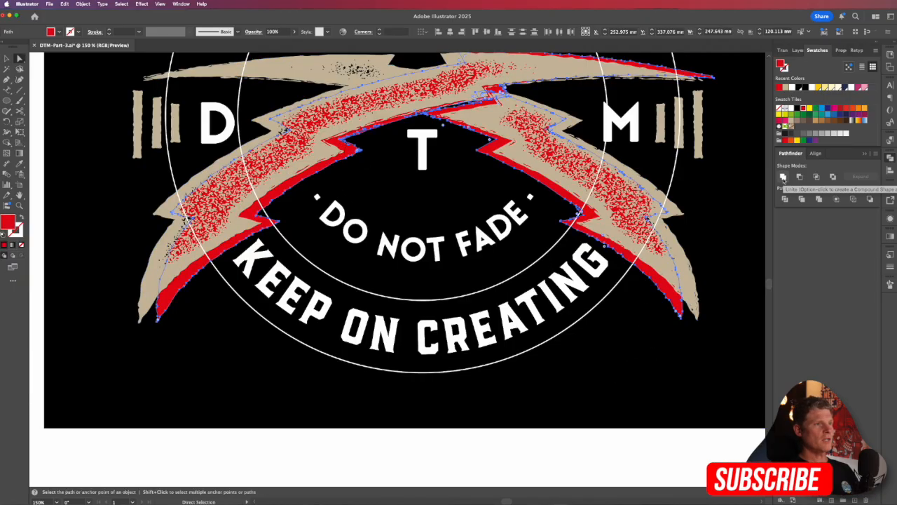
{"action": "left_click", "coordinate": [784, 177], "text": "alt"}
{"action": "left_click", "coordinate": [857, 177]}
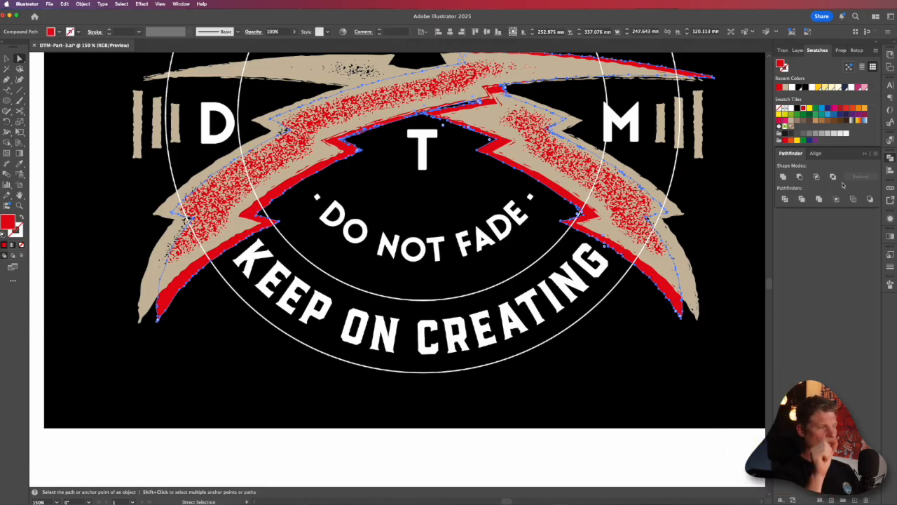
Try to bring the united red bolt shape to the front of the artwork
{"action": "key", "text": "v"}
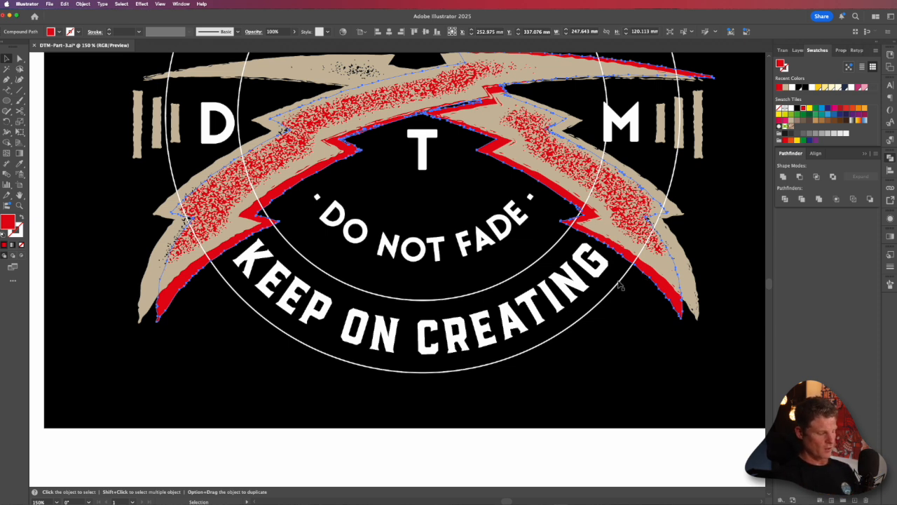
{"action": "key", "text": "shift+super+bracketright"}
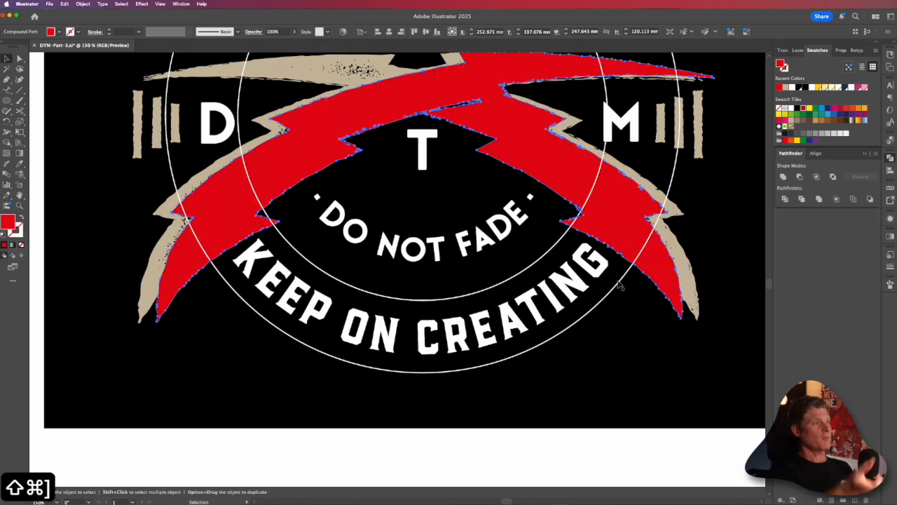
{"action": "key", "text": "v"}
{"action": "left_click", "coordinate": [631, 329]}
{"action": "left_click_drag", "start_coordinate": [634, 269], "coordinate": [557, 283]}
{"action": "key", "text": "super+z"}
{"action": "left_click", "coordinate": [655, 370]}
Cut the united red bolt shape, paste it in front of the ring, and subtract it from the ring
{"action": "key", "text": "a"}
{"action": "left_click", "coordinate": [629, 244]}
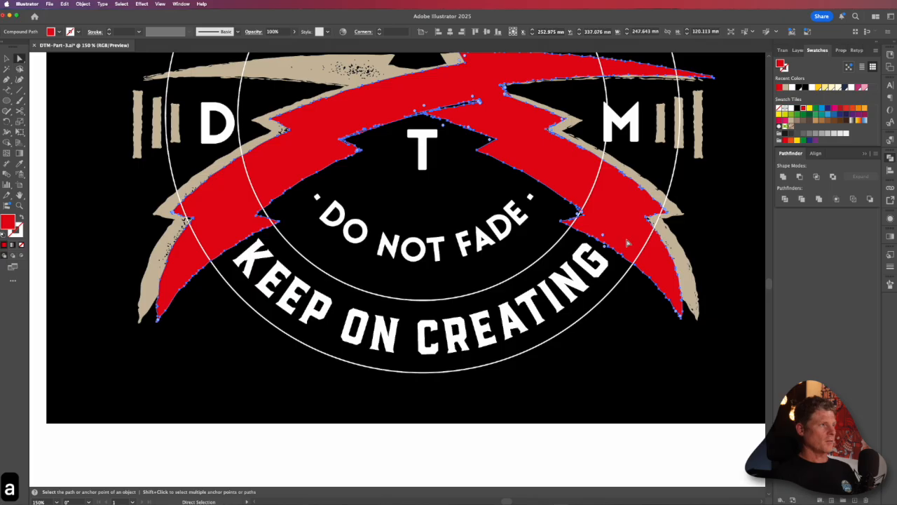
{"action": "key", "text": "super+x"}
{"action": "key", "text": "v"}
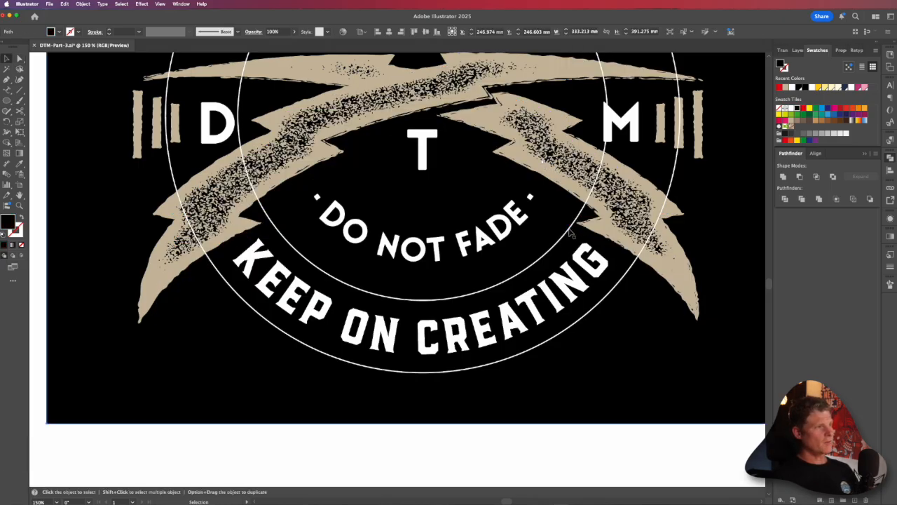
{"action": "key", "text": "super+z"}
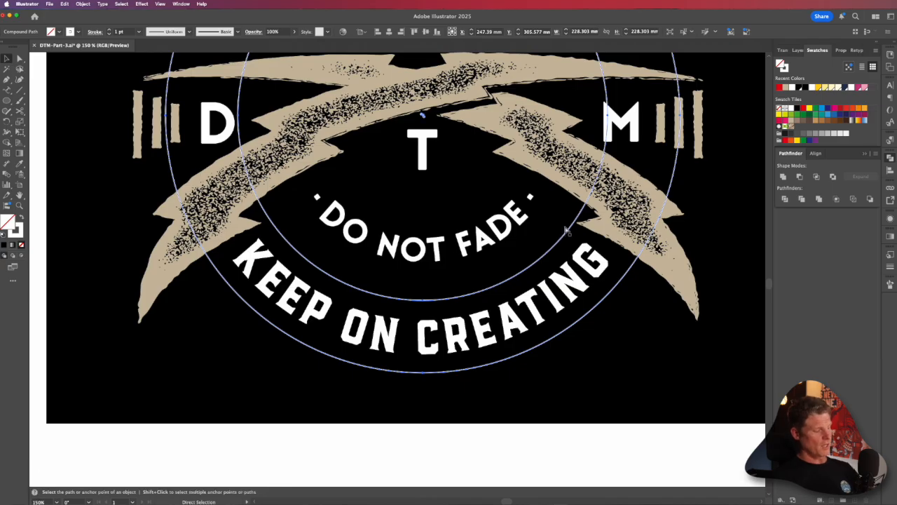
{"action": "key", "text": "super+f"}
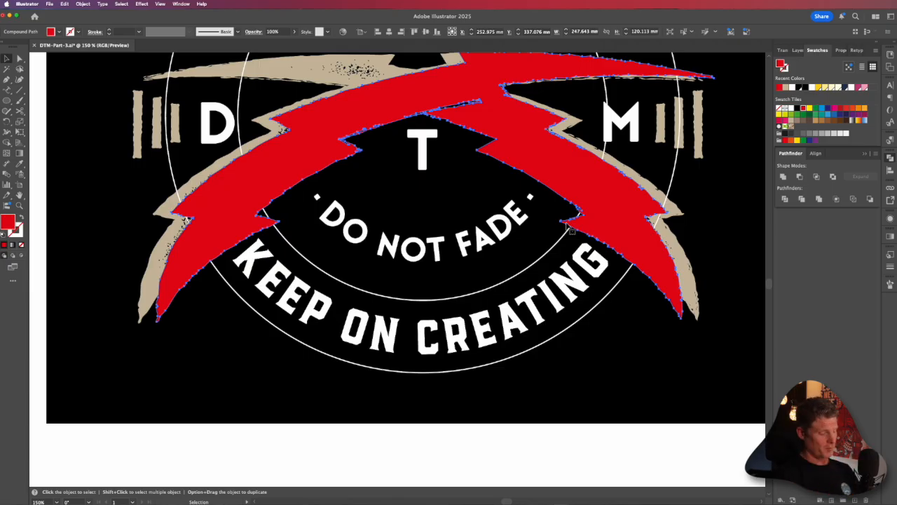
{"action": "left_click", "coordinate": [542, 260], "text": "shift"}
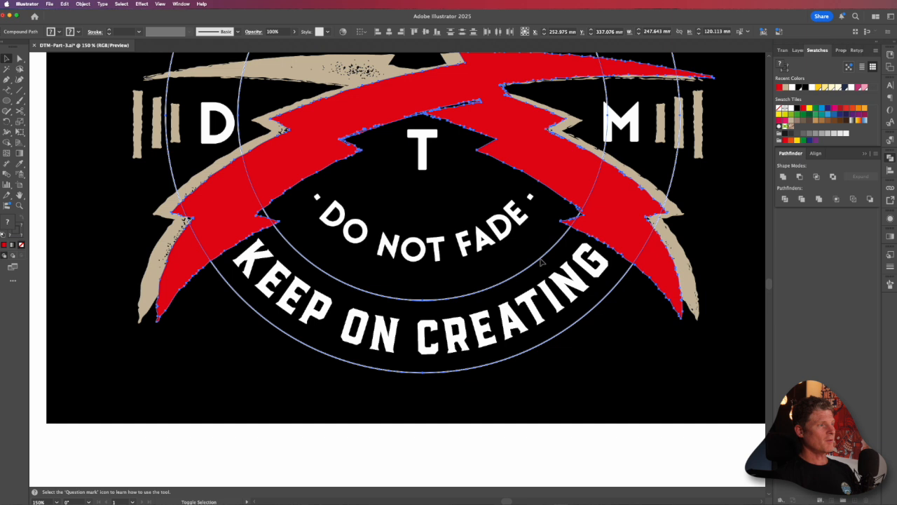
{"action": "left_click", "coordinate": [799, 177]}
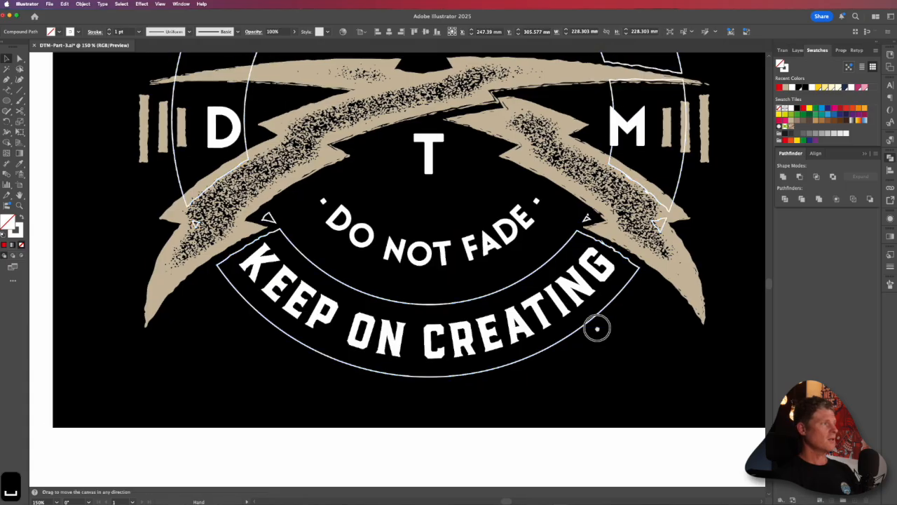
Delete the small leftover ring fragment inside the left bolt
{"action": "scroll", "coordinate": [595, 326], "scroll_direction": "up", "scroll_amount": 5}
{"action": "scroll", "coordinate": [596, 327], "scroll_direction": "left", "scroll_amount": 5}
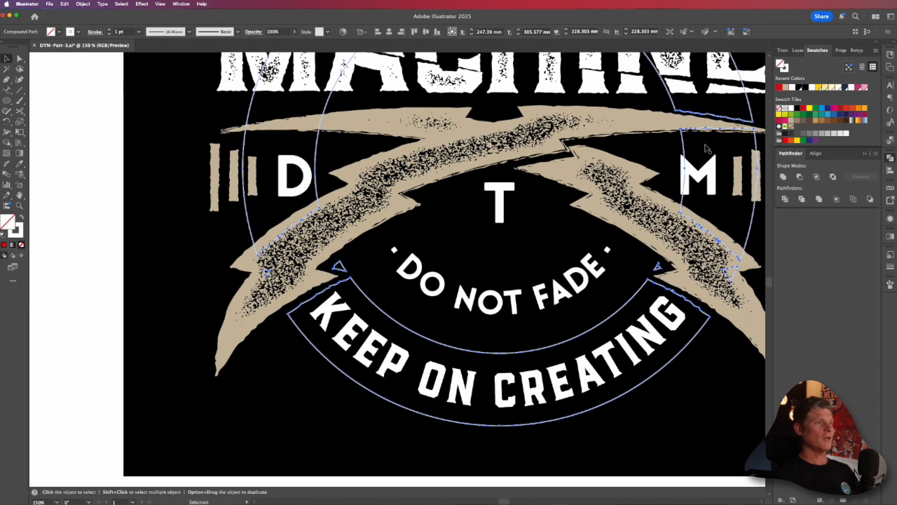
{"action": "left_click", "coordinate": [375, 258]}
{"action": "left_click_drag", "start_coordinate": [353, 284], "coordinate": [277, 323]}
{"action": "key", "text": "a"}
{"action": "left_click", "coordinate": [193, 313]}
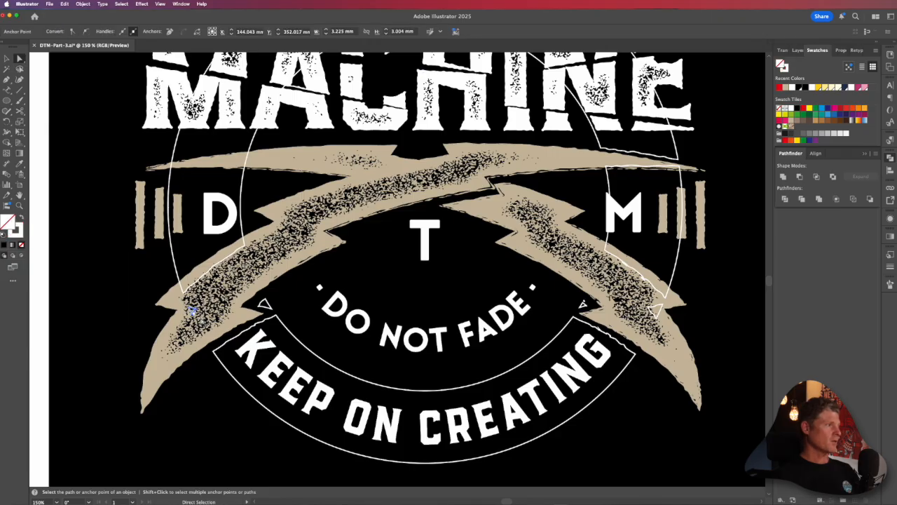
{"action": "key", "text": "BackSpace"}
{"action": "key", "text": "BackSpace"}
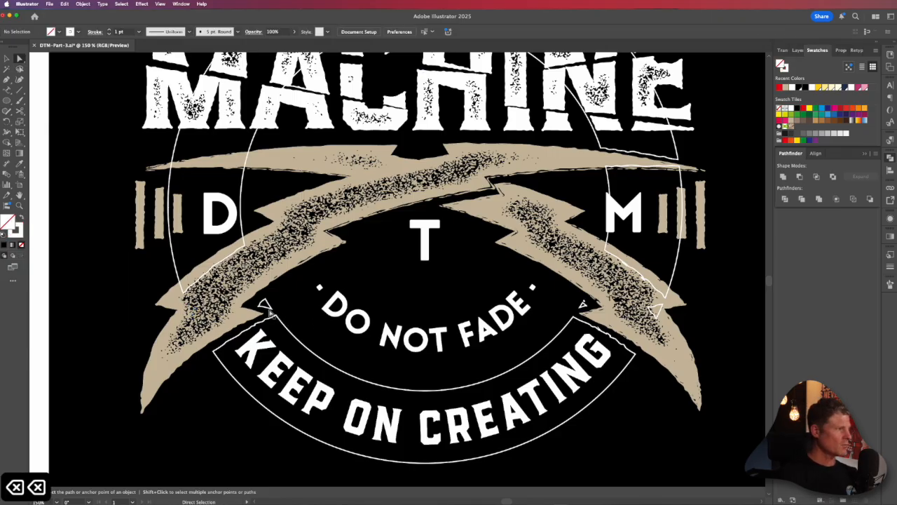
Delete the two small triangular ring fragments beside the bolts' inner tips above the KEEP ON CREATING text
{"action": "left_click", "coordinate": [581, 304]}
{"action": "key", "text": "BackSpace"}
{"action": "key", "text": "BackSpace"}
{"action": "left_click", "coordinate": [584, 304]}
{"action": "key", "text": "BackSpace"}
{"action": "key", "text": "BackSpace"}
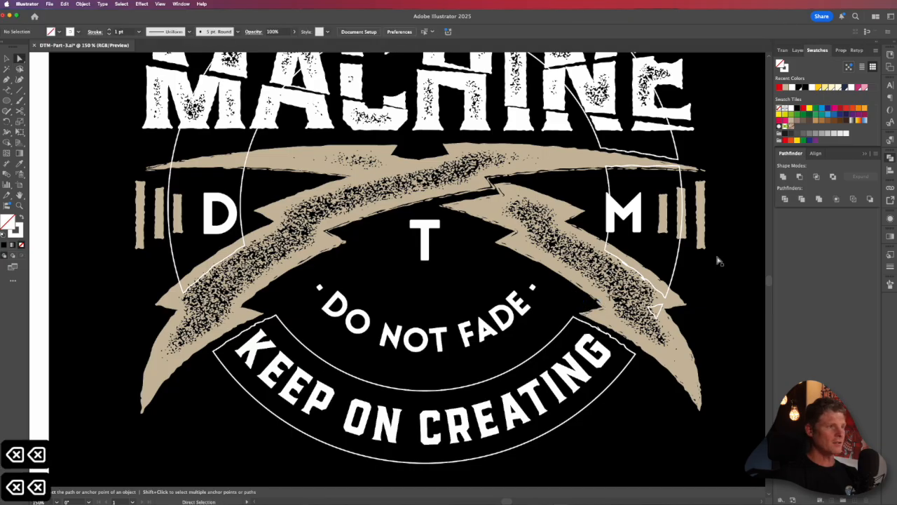
Delete the leftover ring segment around the M and the small triangular fragment inside the right bolt
{"action": "left_click", "coordinate": [675, 268]}
{"action": "key", "text": "BackSpace"}
{"action": "key", "text": "BackSpace"}
{"action": "key", "text": "BackSpace"}
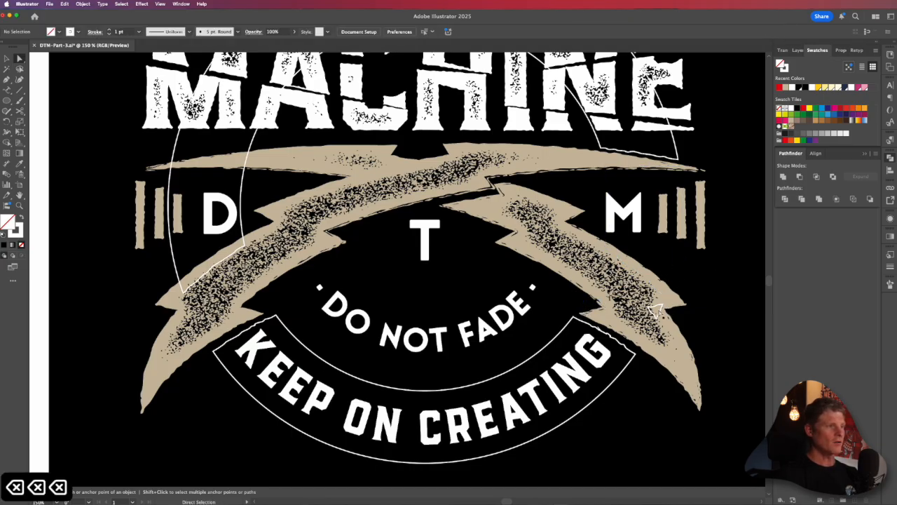
{"action": "key", "text": "v"}
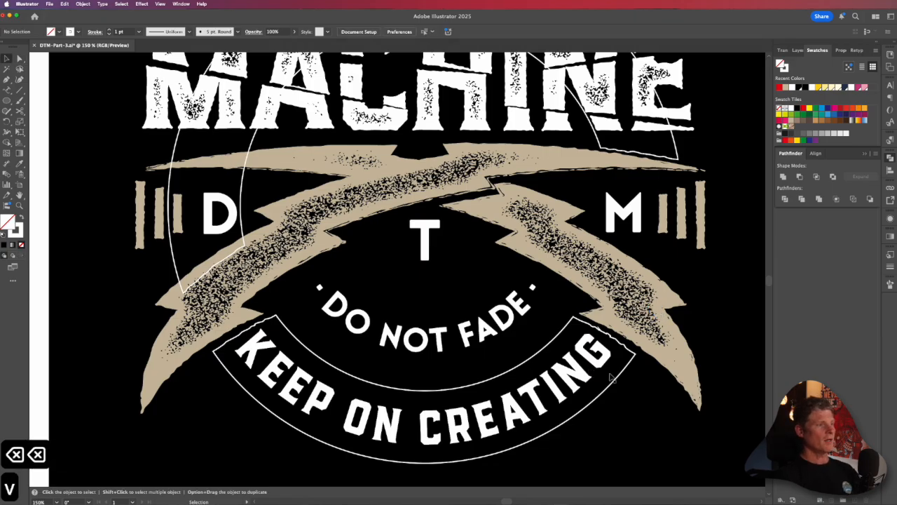
Fill the remaining ring pieces with the tan swatch and remove their stroke
{"action": "scroll", "coordinate": [609, 377], "scroll_direction": "down", "scroll_amount": 3}
{"action": "scroll", "coordinate": [610, 378], "scroll_direction": "left", "scroll_amount": 1}
{"action": "left_click", "coordinate": [649, 279]}
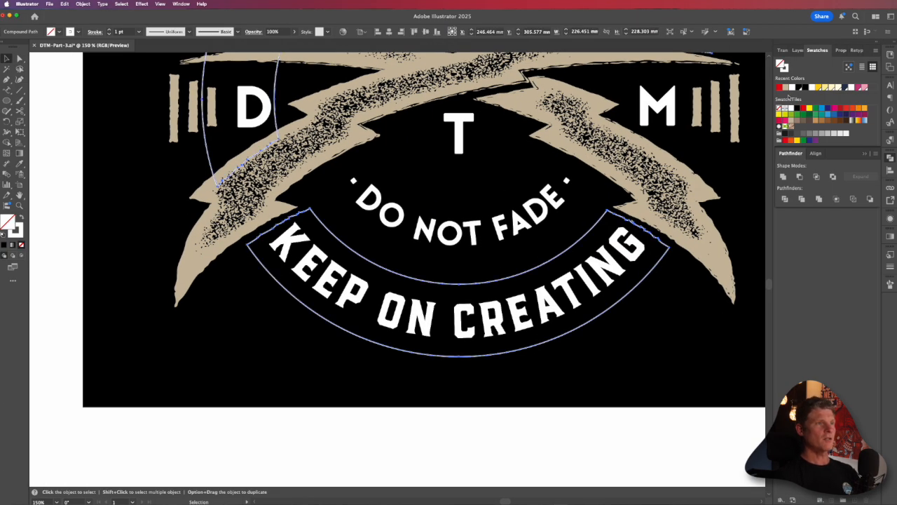
{"action": "left_click", "coordinate": [791, 121]}
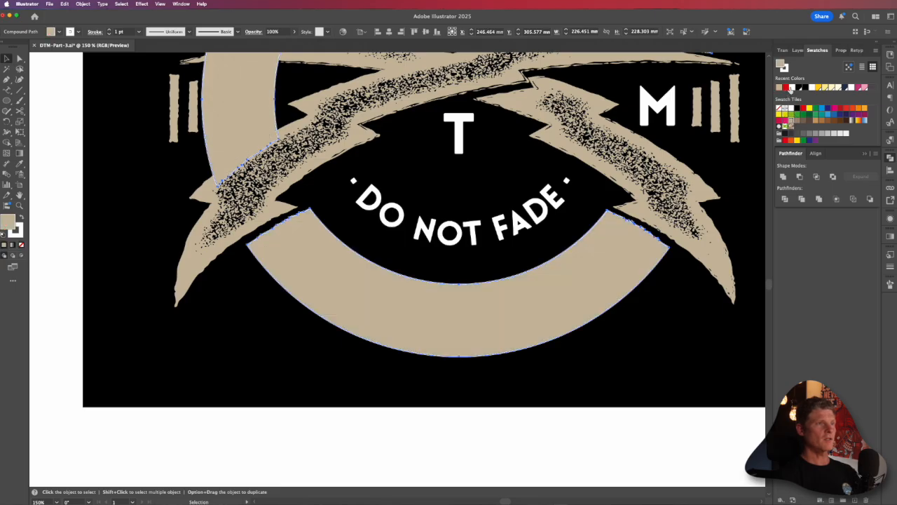
{"action": "key", "text": "x"}
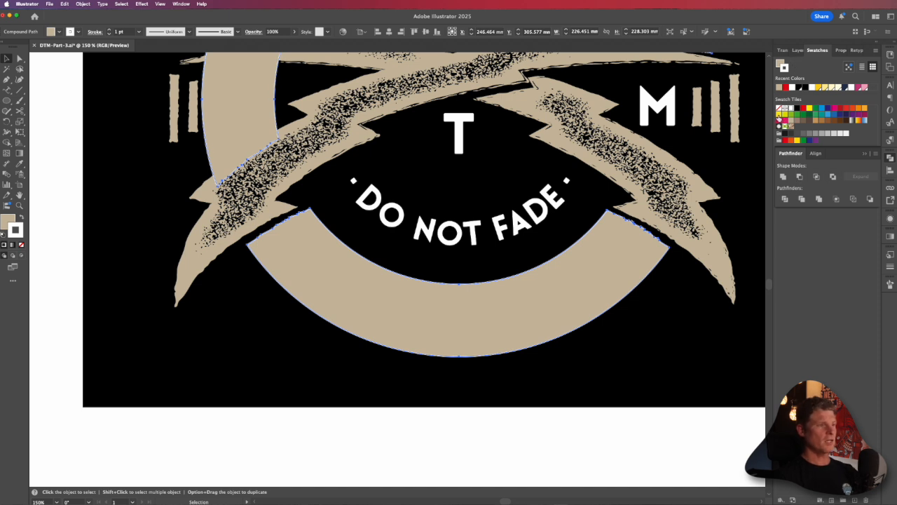
{"action": "key", "text": "slash"}
{"action": "left_click", "coordinate": [566, 452]}
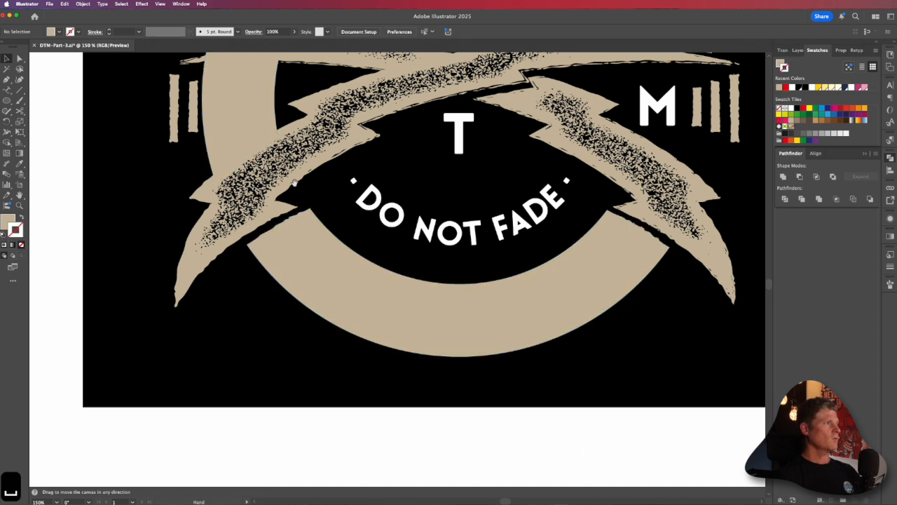
Delete the upper tan ring piece running behind MACHINE and the D, keeping only the lower band
{"action": "left_click_drag", "start_coordinate": [293, 183], "coordinate": [361, 239]}
{"action": "key", "text": "a"}
{"action": "left_click", "coordinate": [344, 149]}
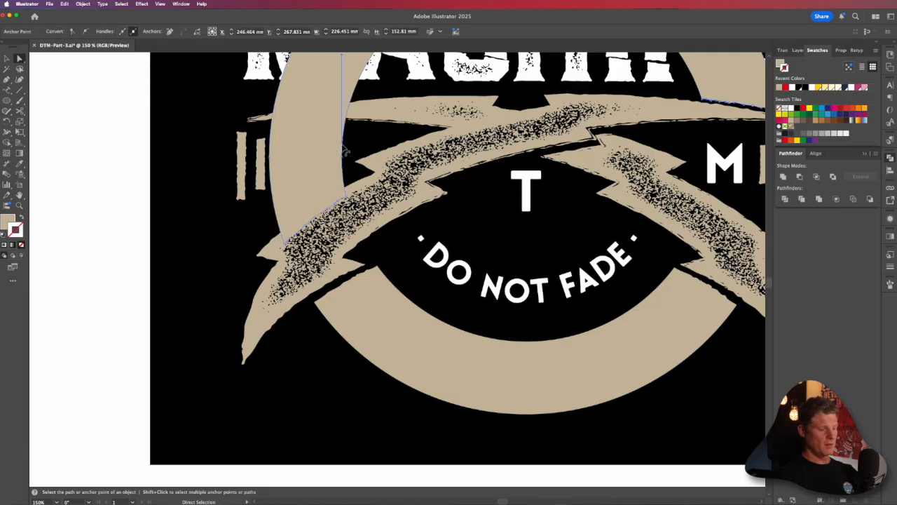
{"action": "key", "text": "BackSpace"}
{"action": "key", "text": "BackSpace"}
Move the lower tan band behind the KEEP ON CREATING text by cutting it and pasting it behind the selected text
{"action": "key", "text": "space"}
{"action": "left_click", "coordinate": [507, 234], "text": "alt+super"}
{"action": "left_click_drag", "start_coordinate": [491, 288], "coordinate": [528, 172]}
{"action": "key", "text": "v"}
{"action": "left_click", "coordinate": [517, 321]}
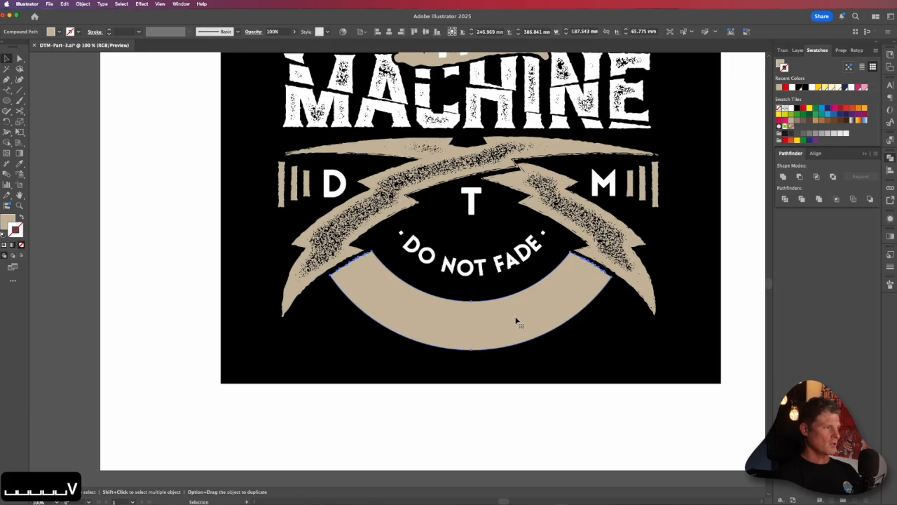
{"action": "key", "text": "super+x"}
{"action": "key", "text": "v"}
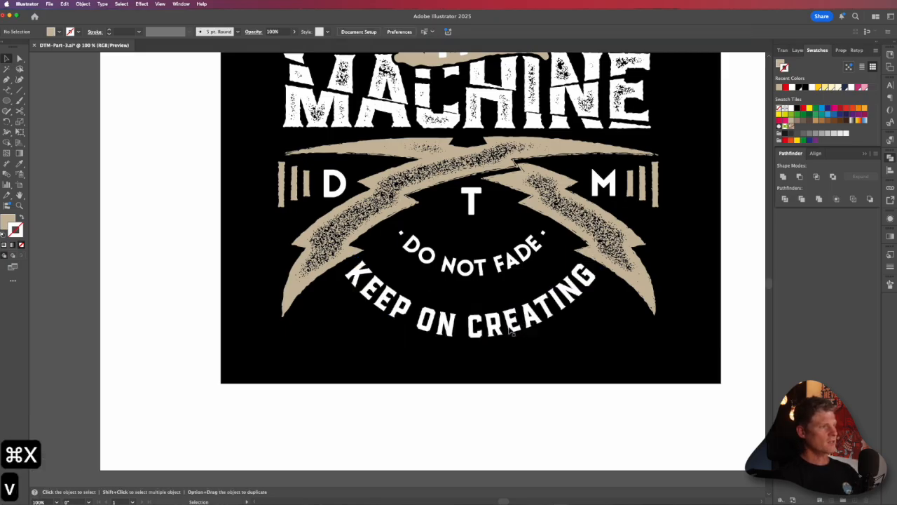
{"action": "left_click", "coordinate": [512, 326]}
{"action": "key", "text": "super+b"}
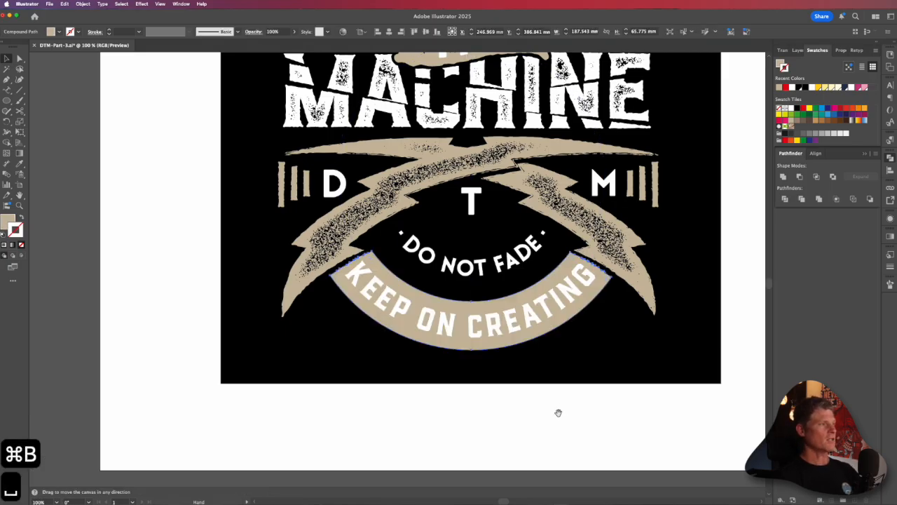
Tighten the KEEP ON CREATING text's tracking to -34
{"action": "left_click_drag", "start_coordinate": [576, 429], "coordinate": [525, 416]}
{"action": "left_click", "coordinate": [525, 416]}
{"action": "left_click", "coordinate": [498, 336], "text": "super"}
{"action": "left_click_drag", "start_coordinate": [444, 281], "coordinate": [539, 334]}
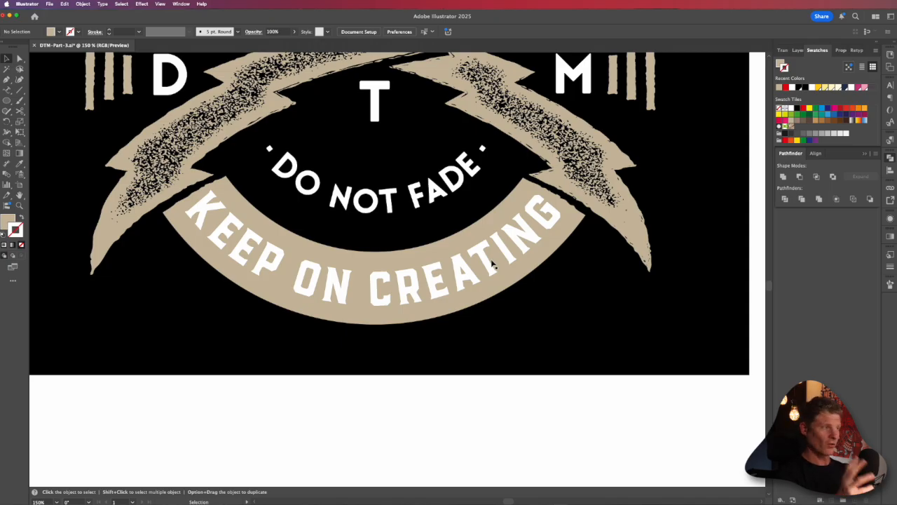
{"action": "left_click", "coordinate": [494, 266]}
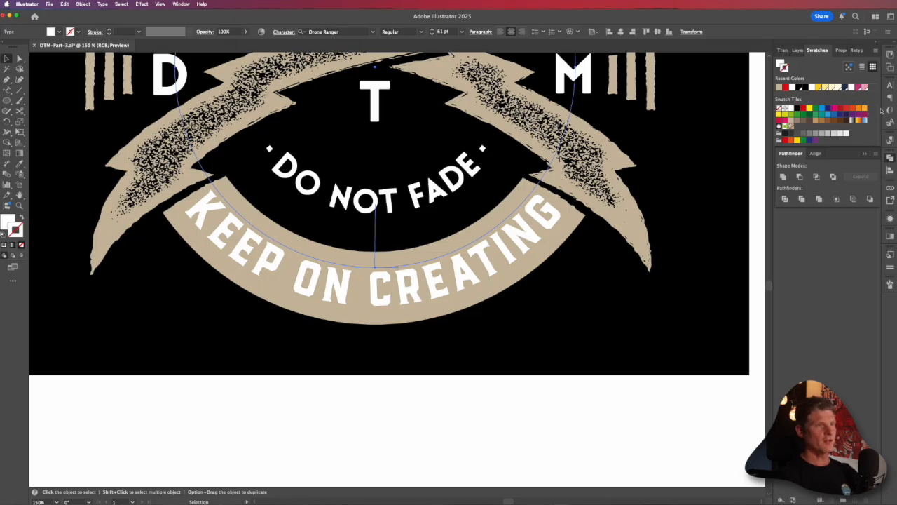
{"action": "key", "text": "super+t"}
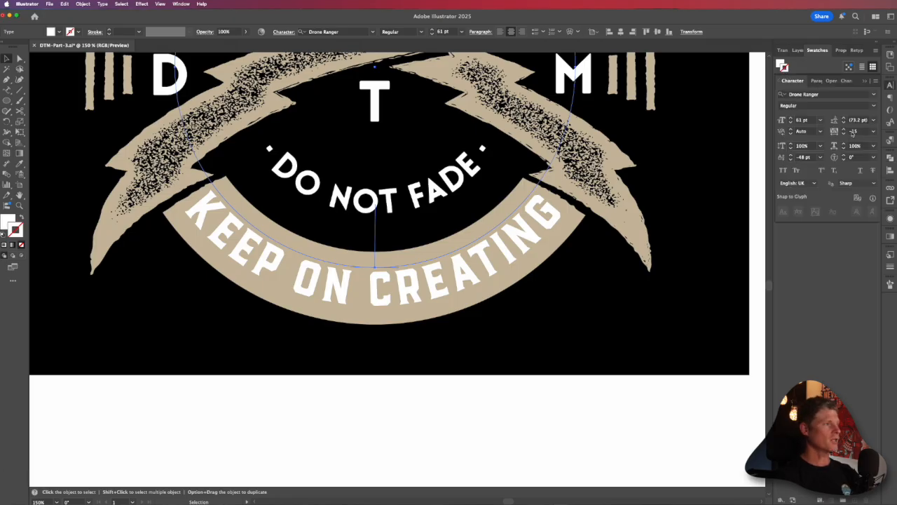
{"action": "scroll", "coordinate": [852, 133], "scroll_direction": "down", "scroll_amount": 19}
{"action": "left_click", "coordinate": [589, 385]}
Start a Roughen effect on the tan band with a relative size of 2%, smooth points and a detail of 3 per inch
{"action": "key", "text": "alt+super+space"}
{"action": "left_click_drag", "start_coordinate": [589, 385], "coordinate": [580, 290]}
{"action": "key", "text": "v"}
{"action": "key", "text": "super+space"}
{"action": "left_click_drag", "start_coordinate": [577, 215], "coordinate": [553, 379]}
{"action": "key", "text": "v"}
{"action": "left_click", "coordinate": [629, 199]}
{"action": "key", "text": "space"}
{"action": "left_click_drag", "start_coordinate": [483, 140], "coordinate": [554, 19]}
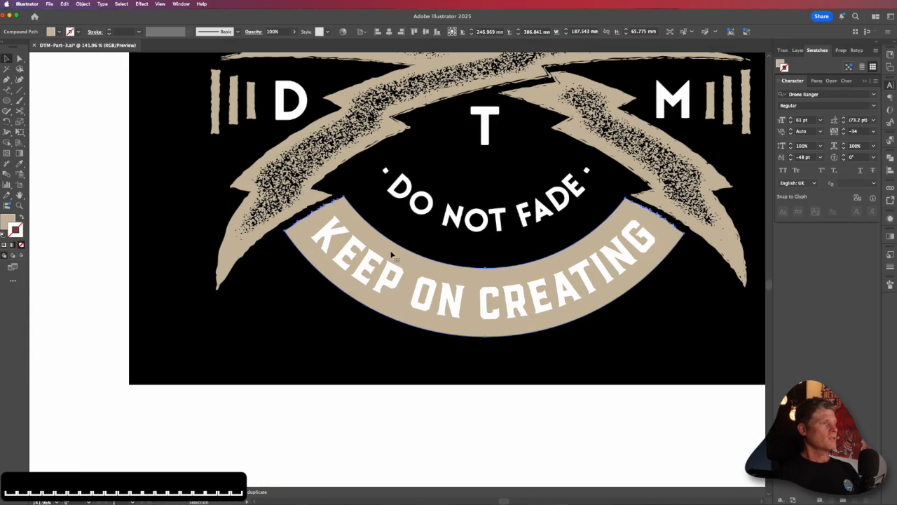
{"action": "left_click", "coordinate": [143, 3]}
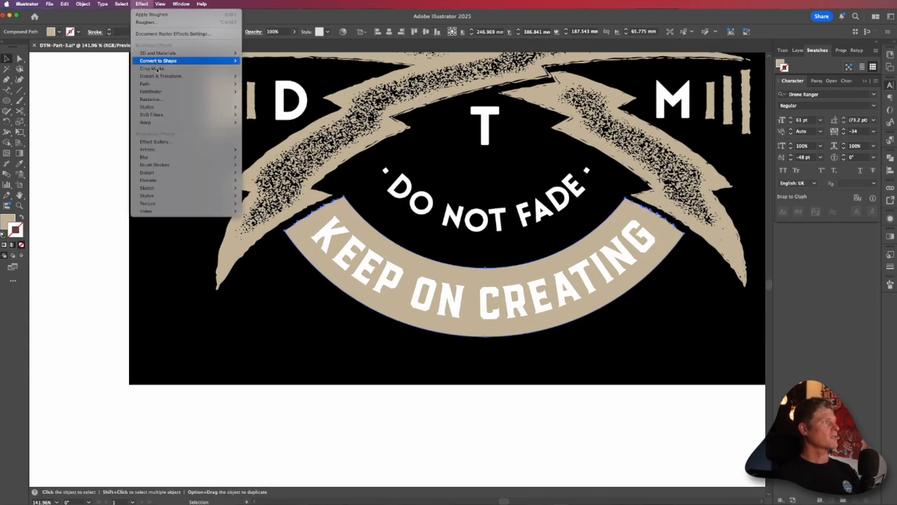
{"action": "mouse_move", "coordinate": [162, 77]}
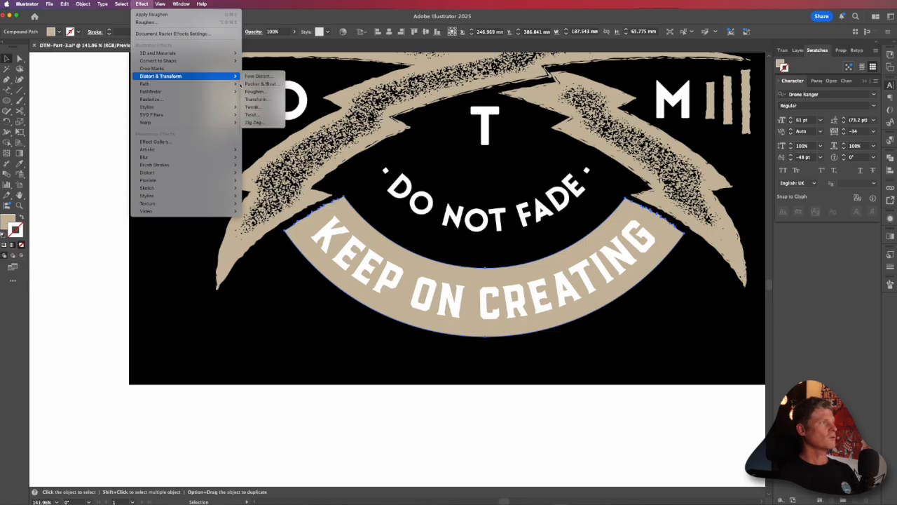
{"action": "left_click", "coordinate": [254, 91]}
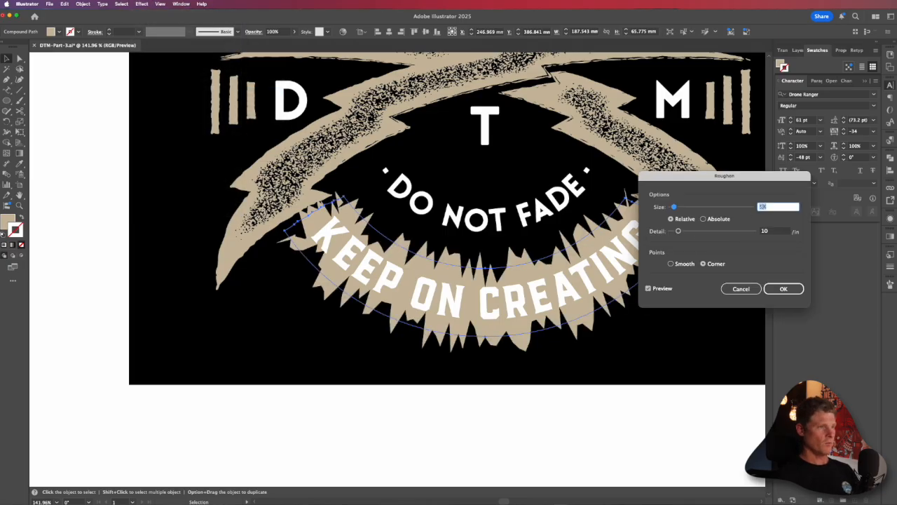
{"action": "type", "text": "2"}
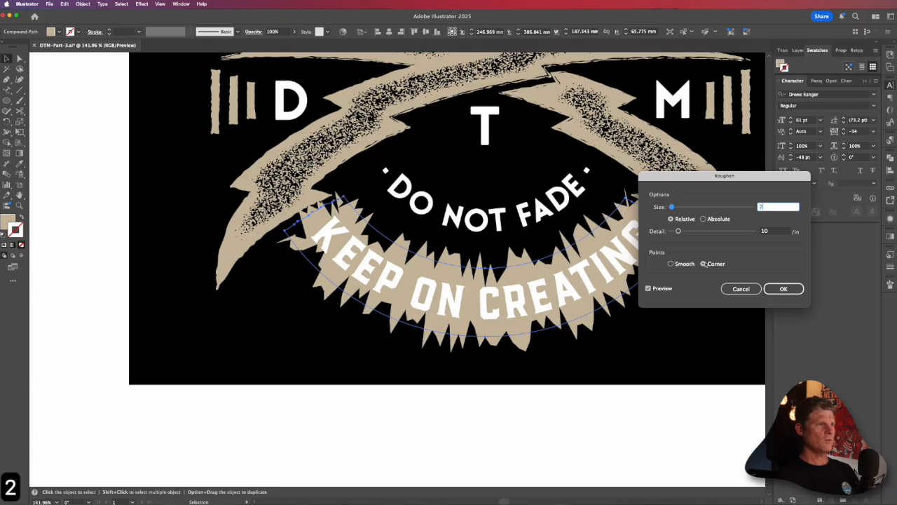
{"action": "left_click", "coordinate": [672, 263]}
{"action": "left_click", "coordinate": [756, 231]}
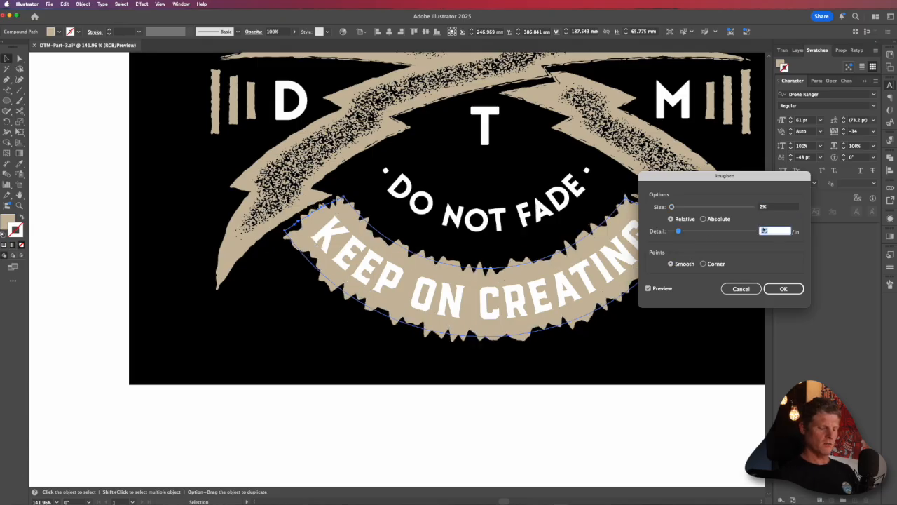
{"action": "type", "text": "3"}
{"action": "key", "text": "Tab"}
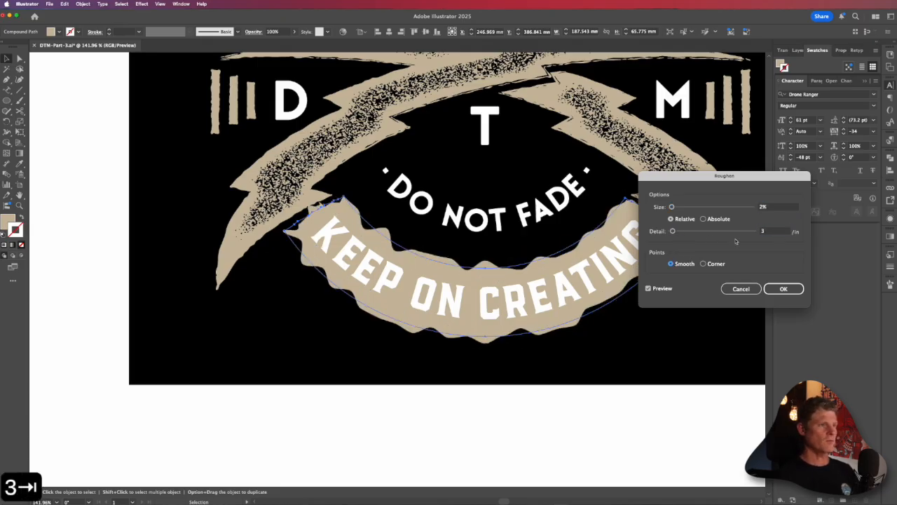
Try a Roughen detail of 2 per inch with sizes of 0.25% and 0.5% on the tan band
{"action": "left_click", "coordinate": [756, 230]}
{"action": "type", "text": "2"}
{"action": "left_click", "coordinate": [764, 206]}
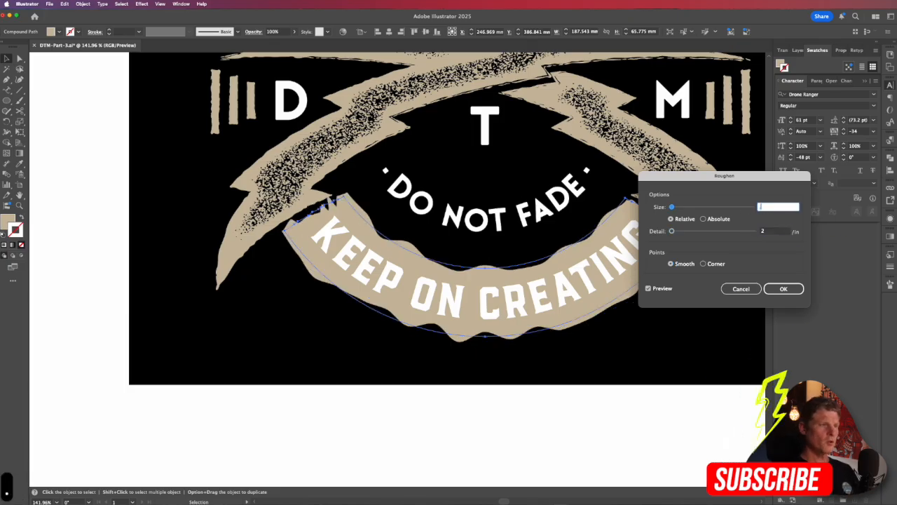
{"action": "type", "text": ".25"}
{"action": "key", "text": "Tab"}
{"action": "left_click", "coordinate": [776, 207]}
{"action": "type", "text": ".5"}
{"action": "key", "text": "Tab"}
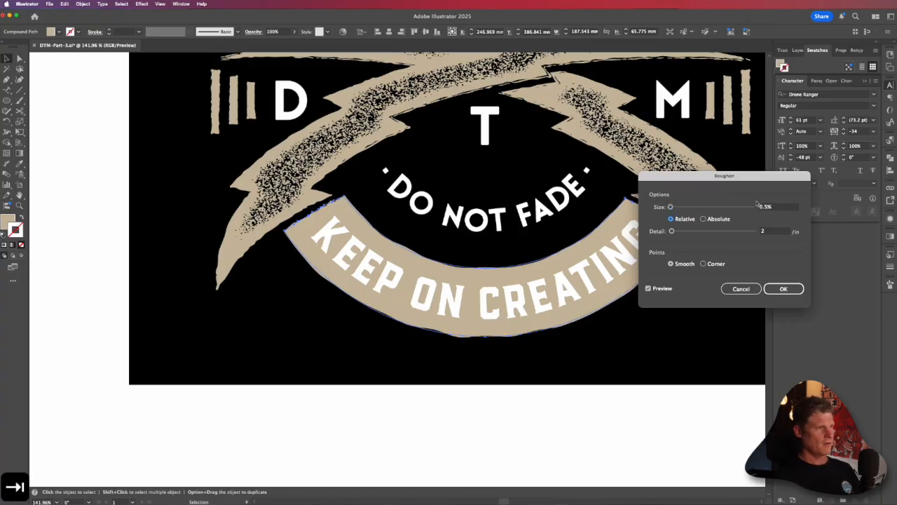
Set the Roughen size to 0.25% and detail to 3 per inch, then apply the effect to the band
{"action": "left_click", "coordinate": [757, 206]}
{"action": "type", "text": ".25"}
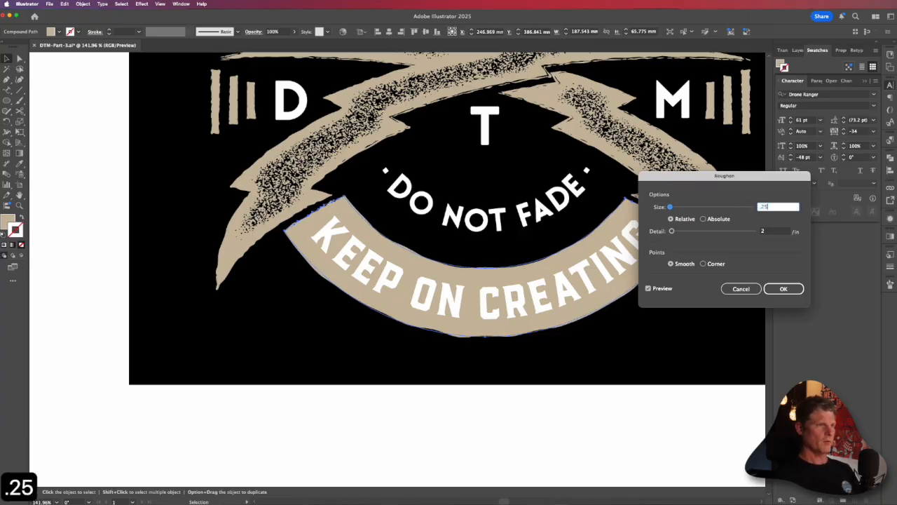
{"action": "key", "text": "Tab"}
{"action": "type", "text": "3"}
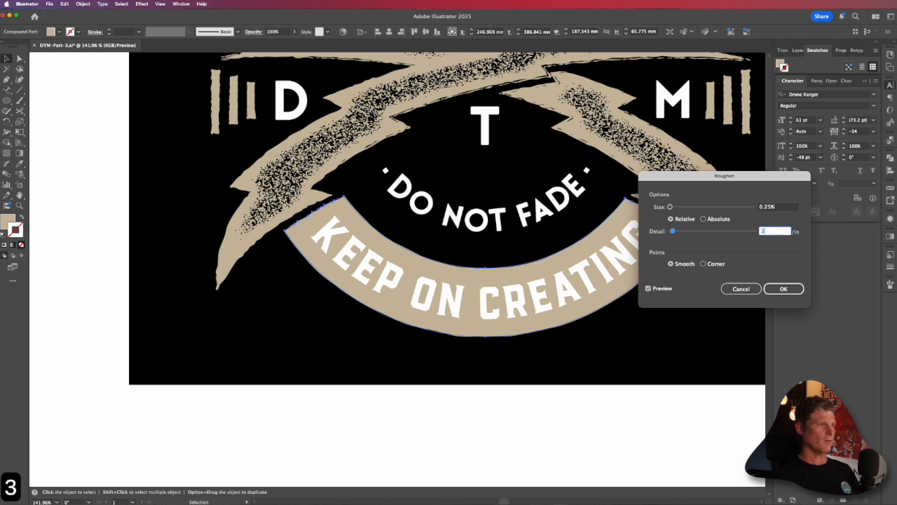
{"action": "key", "text": "Tab"}
{"action": "left_click", "coordinate": [779, 291]}
{"action": "left_click", "coordinate": [578, 418]}
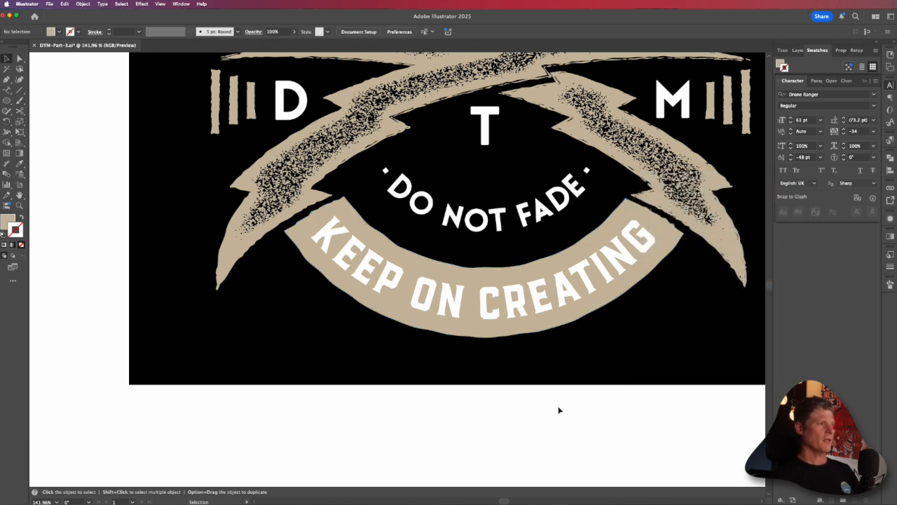
Expand the appearance of the roughened tan band so its edge becomes editable paths
{"action": "scroll", "coordinate": [545, 376], "scroll_direction": "right", "scroll_amount": 5}
{"action": "key", "text": "v"}
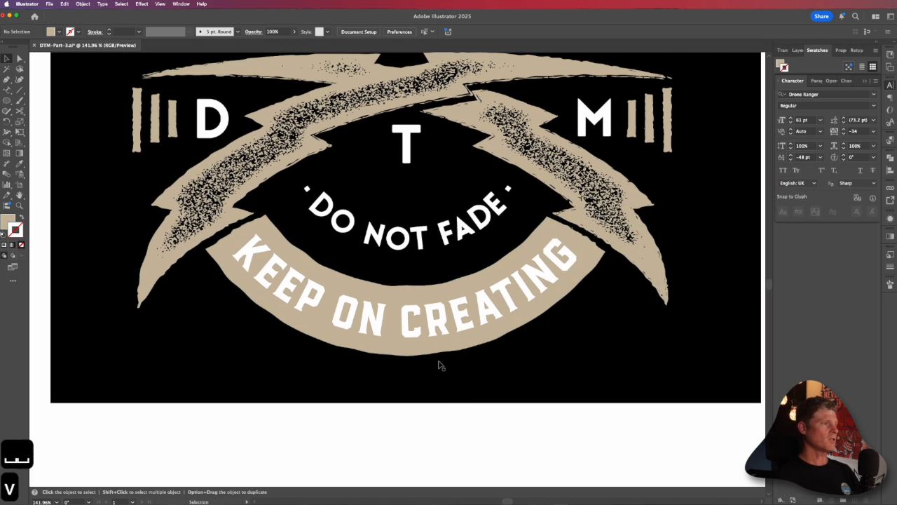
{"action": "left_click", "coordinate": [437, 352]}
{"action": "left_click", "coordinate": [82, 3]}
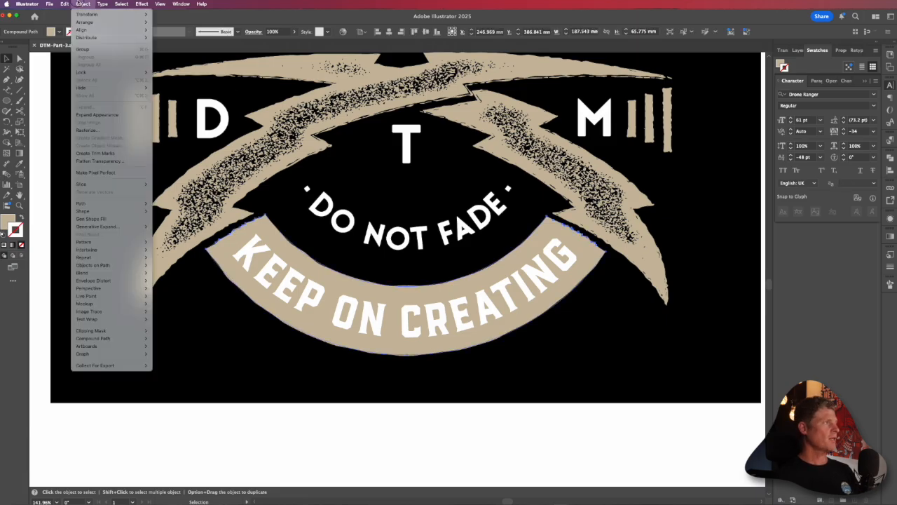
{"action": "left_click", "coordinate": [103, 114]}
{"action": "left_click", "coordinate": [430, 358], "text": "super"}
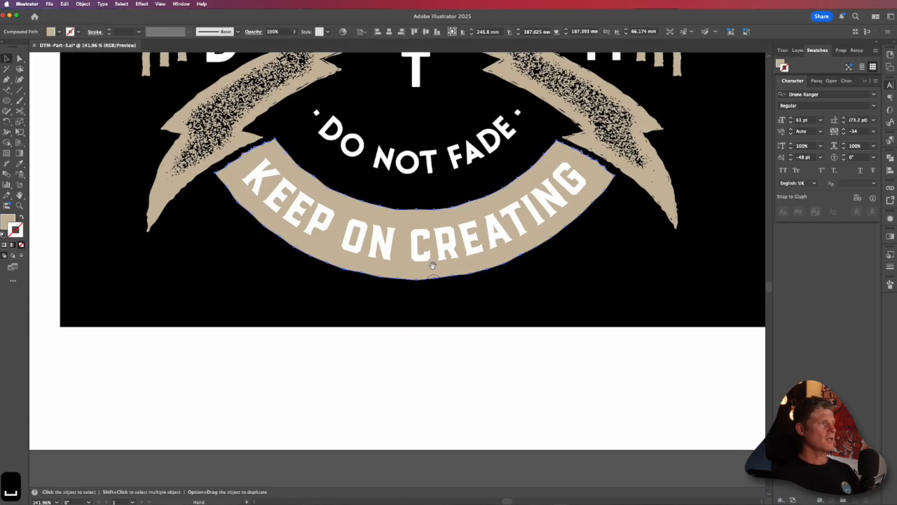
Prepare the Pen tool with no fill and a red stroke, keeping the tan band's fill and hiding the character settings
{"action": "left_click", "coordinate": [461, 260], "text": "super"}
{"action": "left_click", "coordinate": [469, 286], "text": "super"}
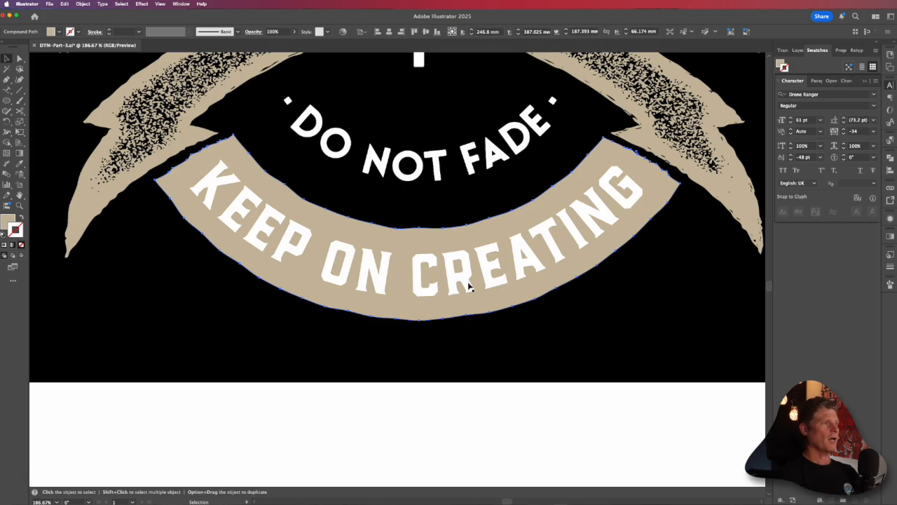
{"action": "key", "text": "p"}
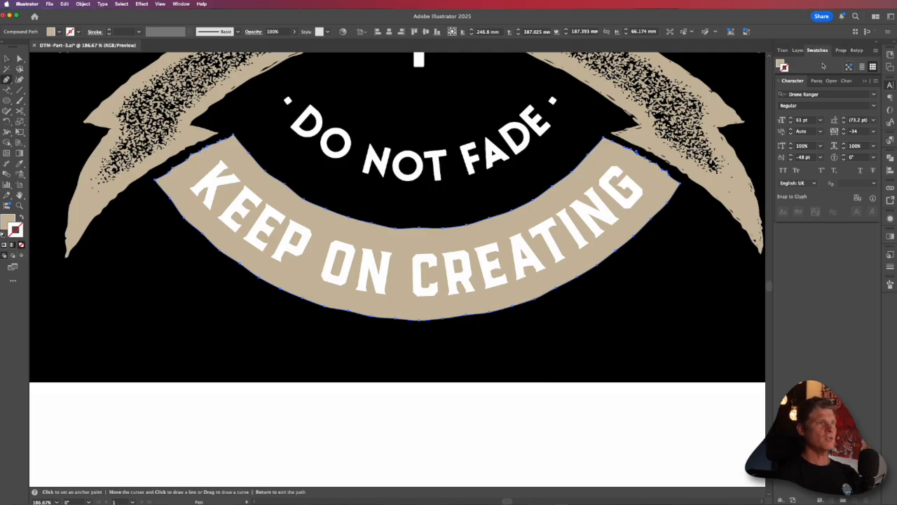
{"action": "left_click", "coordinate": [863, 81]}
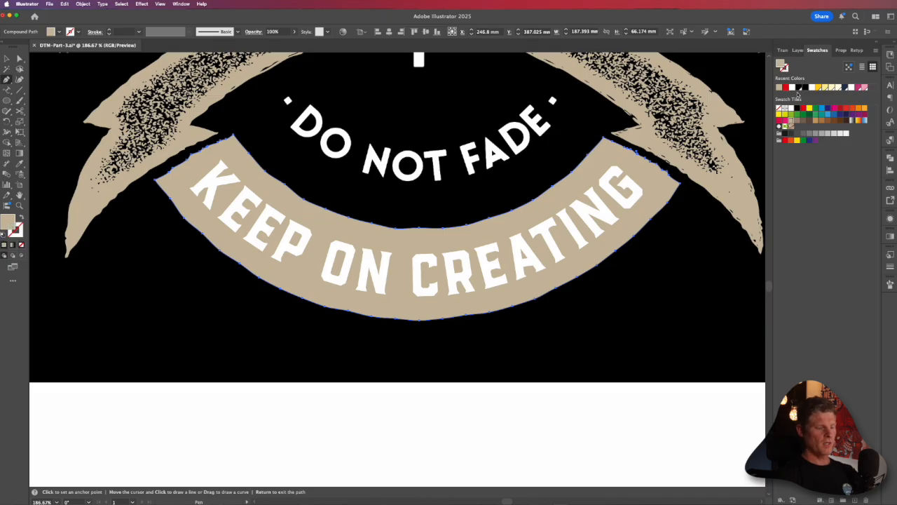
{"action": "key", "text": "slash"}
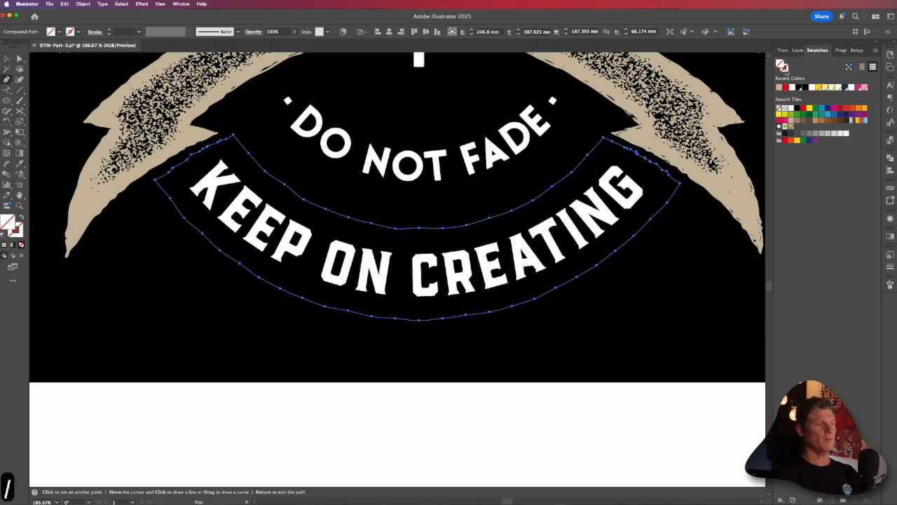
{"action": "key", "text": "super+z"}
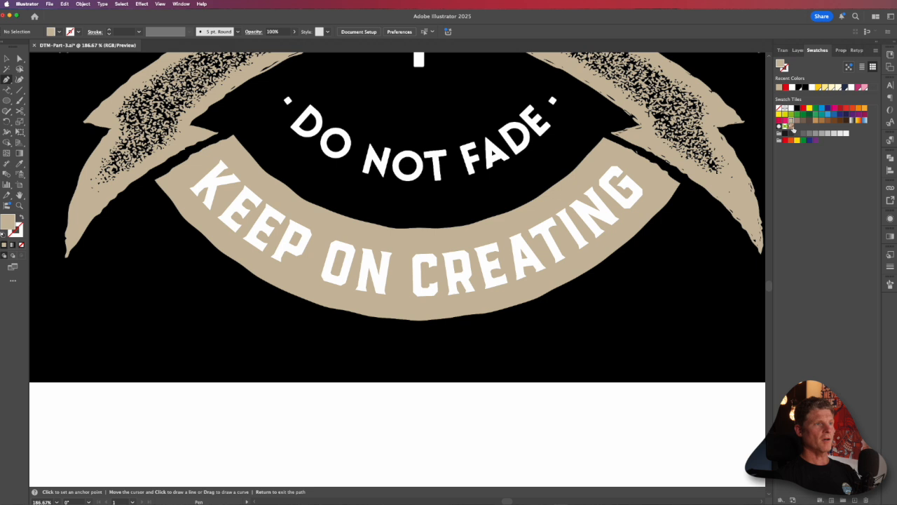
{"action": "left_click", "coordinate": [779, 107]}
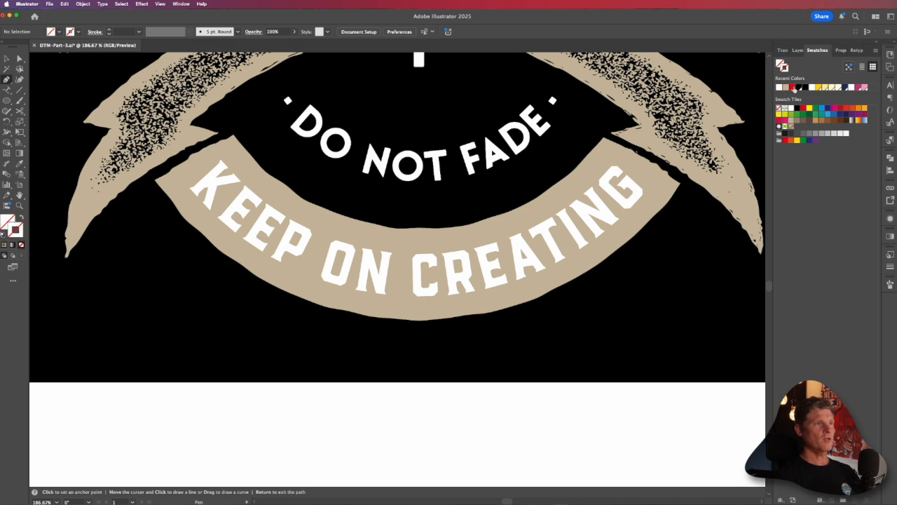
{"action": "key", "text": "x"}
{"action": "left_click", "coordinate": [792, 88]}
Draw a closed, irregular wavy Pen outline around the KEEP ON CREATING band, cutting in and out along its edges
{"action": "left_click", "coordinate": [457, 331]}
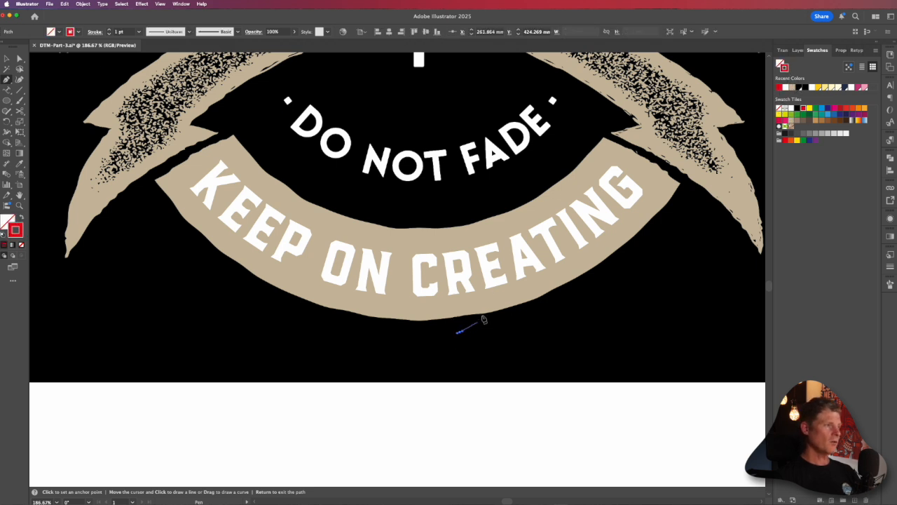
{"action": "left_click_drag", "start_coordinate": [495, 307], "coordinate": [506, 305]}
{"action": "left_click", "coordinate": [511, 308]}
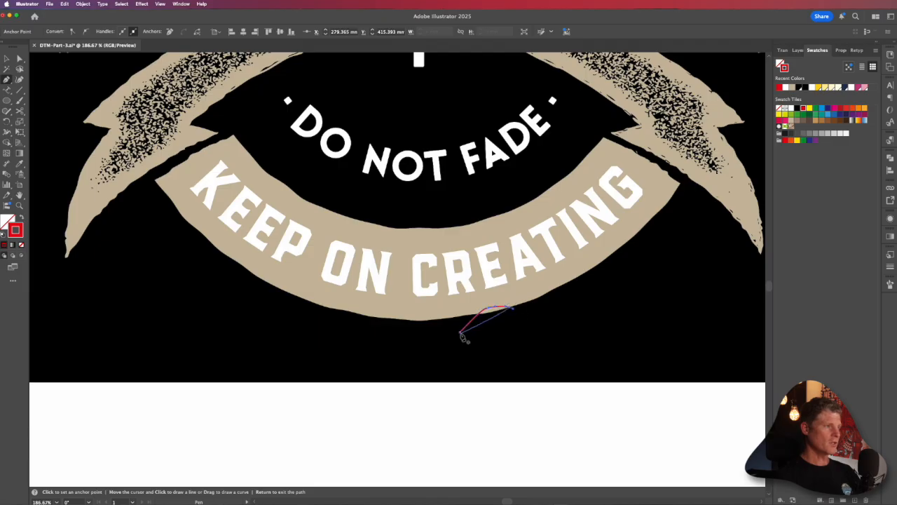
{"action": "left_click_drag", "start_coordinate": [576, 299], "coordinate": [653, 210]}
{"action": "left_click", "coordinate": [651, 241]}
{"action": "left_click_drag", "start_coordinate": [679, 204], "coordinate": [691, 202]}
{"action": "mouse_move", "coordinate": [703, 193]}
{"action": "left_mouse_down"}
{"action": "mouse_move", "coordinate": [708, 182]}
{"action": "mouse_move", "coordinate": [680, 170]}
{"action": "mouse_move", "coordinate": [661, 180]}
{"action": "left_mouse_up"}
{"action": "left_click", "coordinate": [668, 177]}
{"action": "left_click_drag", "start_coordinate": [638, 140], "coordinate": [634, 135]}
{"action": "left_click_drag", "start_coordinate": [620, 128], "coordinate": [570, 167]}
{"action": "left_click", "coordinate": [609, 146]}
{"action": "left_click", "coordinate": [553, 177]}
{"action": "mouse_move", "coordinate": [538, 187]}
{"action": "left_mouse_down"}
{"action": "mouse_move", "coordinate": [521, 212]}
{"action": "mouse_move", "coordinate": [502, 213]}
{"action": "left_mouse_up"}
{"action": "left_click", "coordinate": [464, 205]}
{"action": "left_click_drag", "start_coordinate": [361, 201], "coordinate": [356, 205]}
{"action": "left_click", "coordinate": [343, 218]}
{"action": "left_click", "coordinate": [327, 203]}
{"action": "left_click", "coordinate": [235, 148]}
{"action": "mouse_move", "coordinate": [242, 136]}
{"action": "left_mouse_down"}
{"action": "mouse_move", "coordinate": [238, 126]}
{"action": "mouse_move", "coordinate": [215, 135]}
{"action": "left_mouse_up"}
{"action": "left_click_drag", "start_coordinate": [185, 161], "coordinate": [184, 168]}
{"action": "left_click_drag", "start_coordinate": [181, 170], "coordinate": [172, 176]}
{"action": "left_click", "coordinate": [155, 174]}
{"action": "left_click", "coordinate": [137, 188]}
{"action": "left_click", "coordinate": [170, 212]}
{"action": "left_click_drag", "start_coordinate": [192, 217], "coordinate": [196, 221]}
{"action": "left_click_drag", "start_coordinate": [206, 236], "coordinate": [211, 245]}
{"action": "left_click_drag", "start_coordinate": [222, 275], "coordinate": [246, 289]}
{"action": "left_click", "coordinate": [283, 287]}
{"action": "left_click_drag", "start_coordinate": [305, 300], "coordinate": [359, 335]}
{"action": "left_click", "coordinate": [385, 317]}
{"action": "left_click_drag", "start_coordinate": [404, 314], "coordinate": [413, 316]}
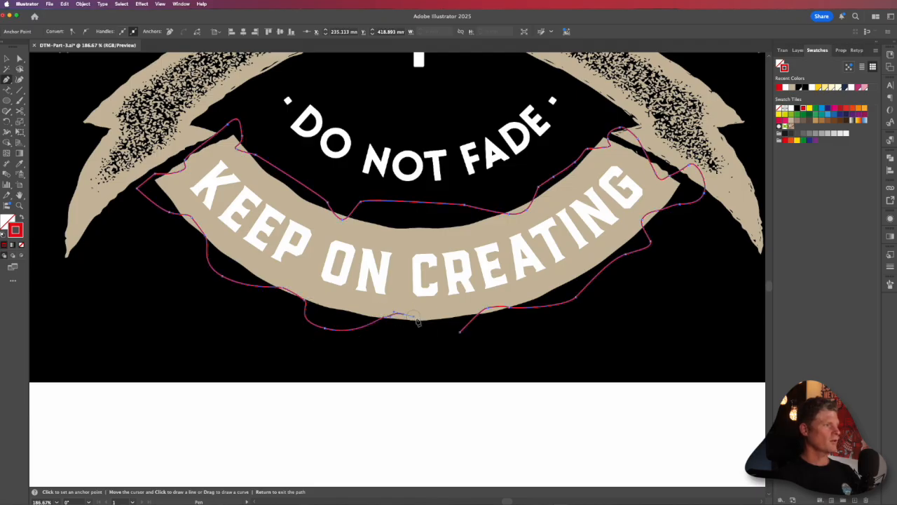
{"action": "left_click", "coordinate": [461, 336]}
{"action": "key", "text": "v"}
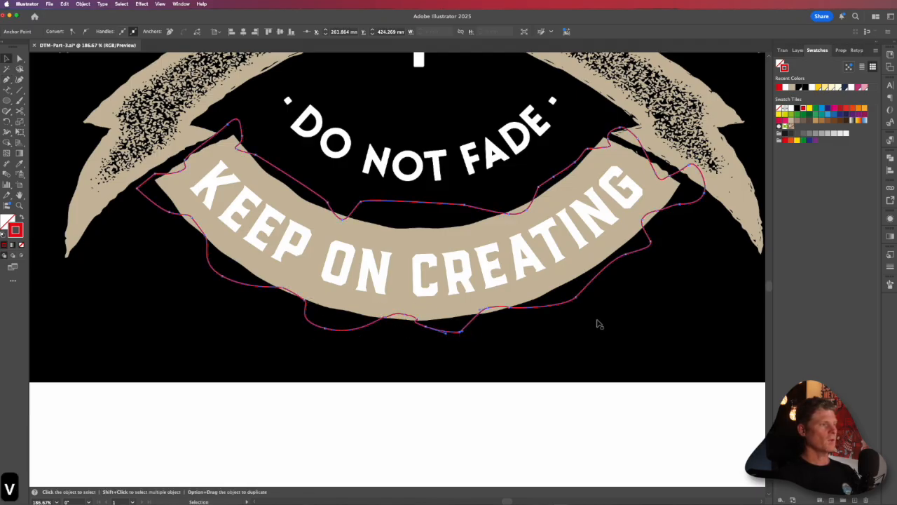
Fill the wavy outline with the tan C=25 M=25 Y=40 K=0 swatch and leave it without a stroke
{"action": "left_click_drag", "start_coordinate": [683, 206], "coordinate": [616, 237]}
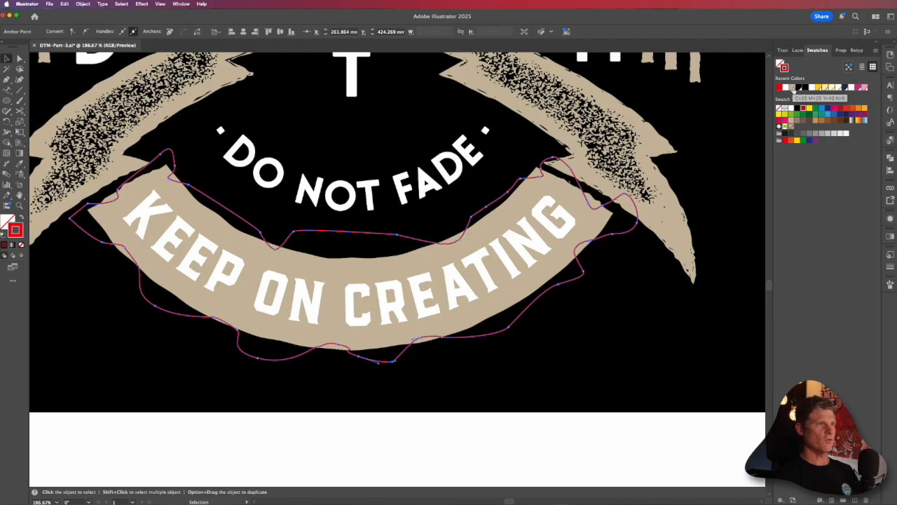
{"action": "left_click", "coordinate": [793, 88]}
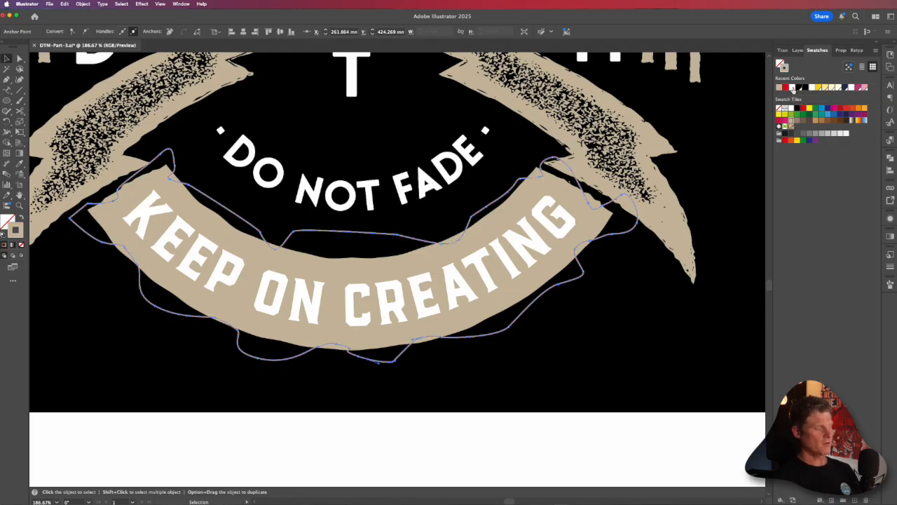
{"action": "key", "text": "shift+x"}
{"action": "key", "text": "v"}
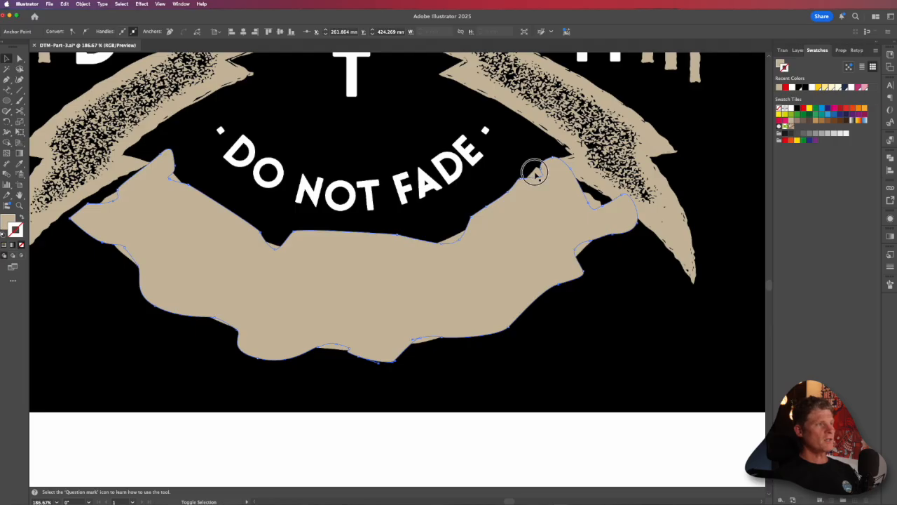
Intersect the wavy tan outline with the curved tan band, keeping only their overlapping area as one rough-edged band
{"action": "left_click", "coordinate": [534, 173]}
{"action": "left_click", "coordinate": [536, 176], "text": "shift"}
{"action": "left_click", "coordinate": [536, 176], "text": "shift"}
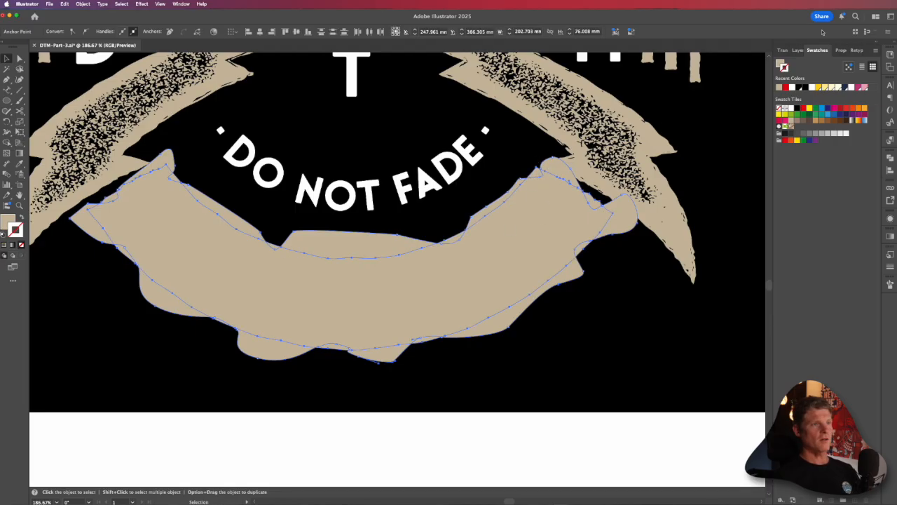
{"action": "left_click", "coordinate": [891, 158]}
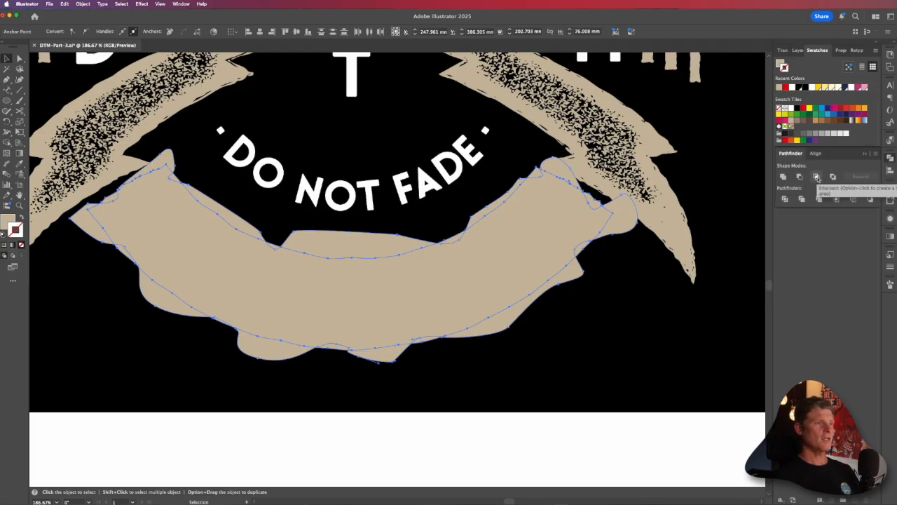
{"action": "left_click", "coordinate": [816, 177]}
{"action": "left_click", "coordinate": [643, 375]}
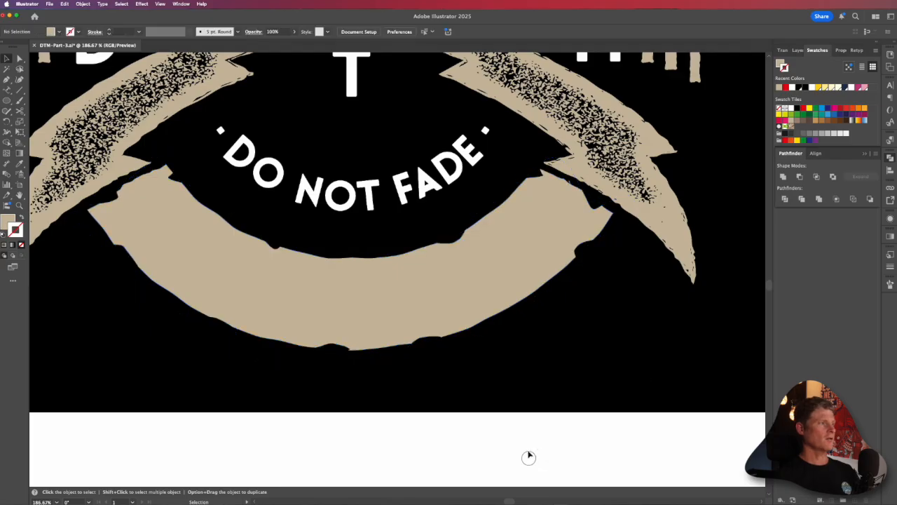
Cut the rough-edged tan band and paste it directly behind the curved KEEP ON CREATING text
{"action": "left_click", "coordinate": [493, 365], "text": "alt+super"}
{"action": "left_click", "coordinate": [490, 357], "text": "alt+super"}
{"action": "left_click_drag", "start_coordinate": [486, 344], "coordinate": [609, 380]}
{"action": "key", "text": "v"}
{"action": "left_click", "coordinate": [435, 222]}
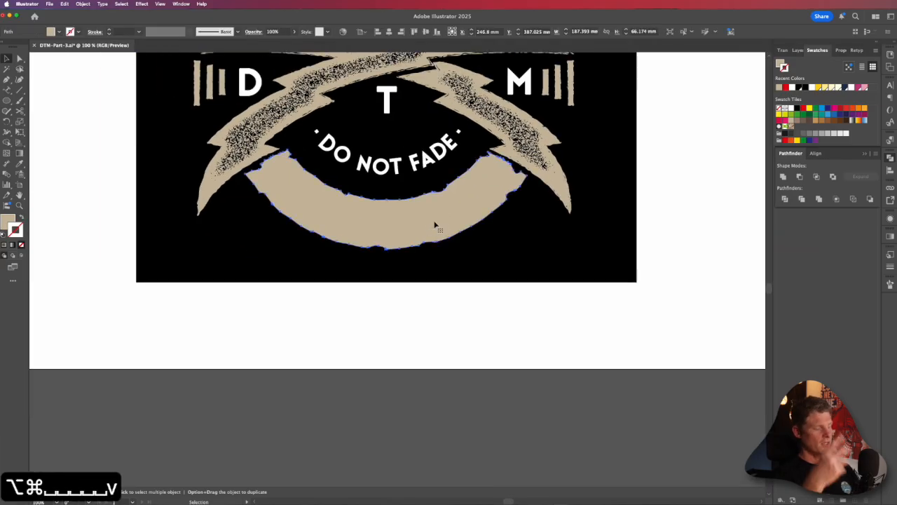
{"action": "key", "text": "cmd+x"}
{"action": "key", "text": "v"}
{"action": "left_click", "coordinate": [452, 220]}
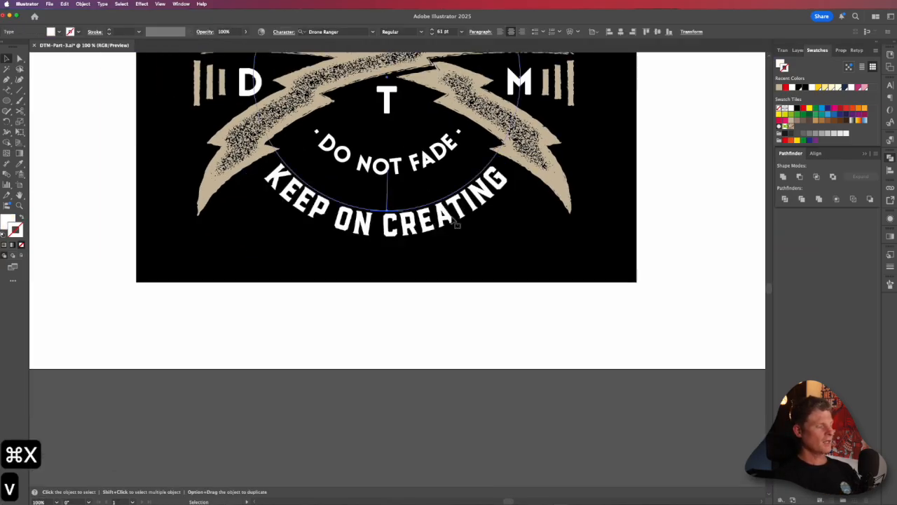
{"action": "key", "text": "super+b"}
{"action": "left_click", "coordinate": [430, 370]}
Replace the KEEP ON CREATING line above DENY with MCMXCVIII and move it to the centre over the title
{"action": "left_click_drag", "start_coordinate": [422, 376], "coordinate": [397, 457]}
{"action": "left_click_drag", "start_coordinate": [614, 360], "coordinate": [615, 442]}
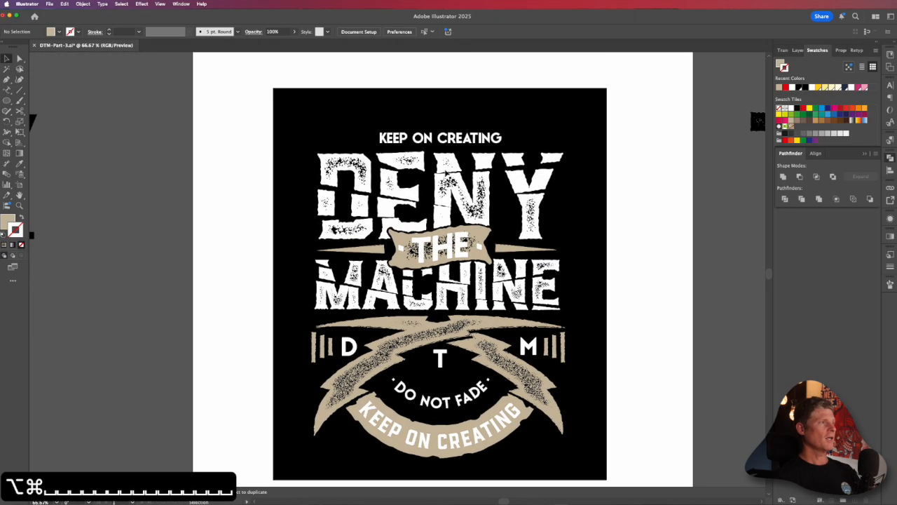
{"action": "triple_click", "coordinate": [443, 140]}
{"action": "type", "text": "MCMX"}
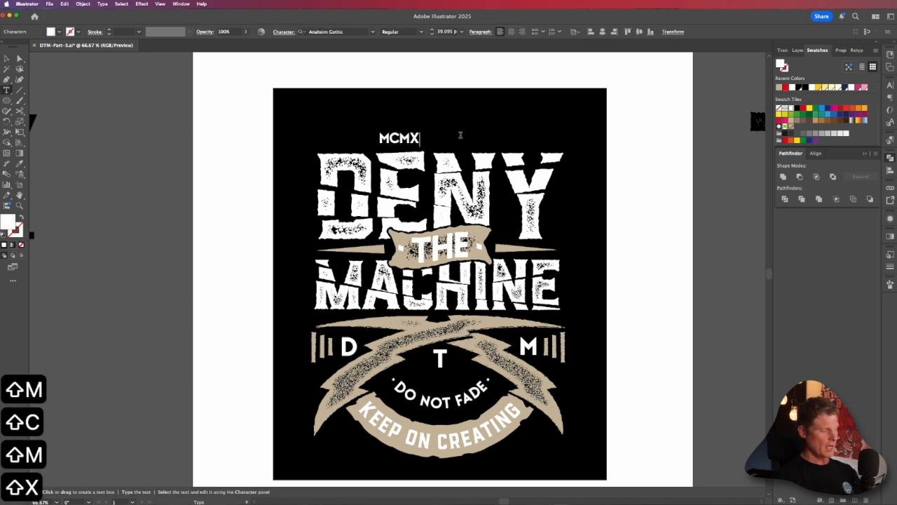
{"action": "type", "text": "CVIII"}
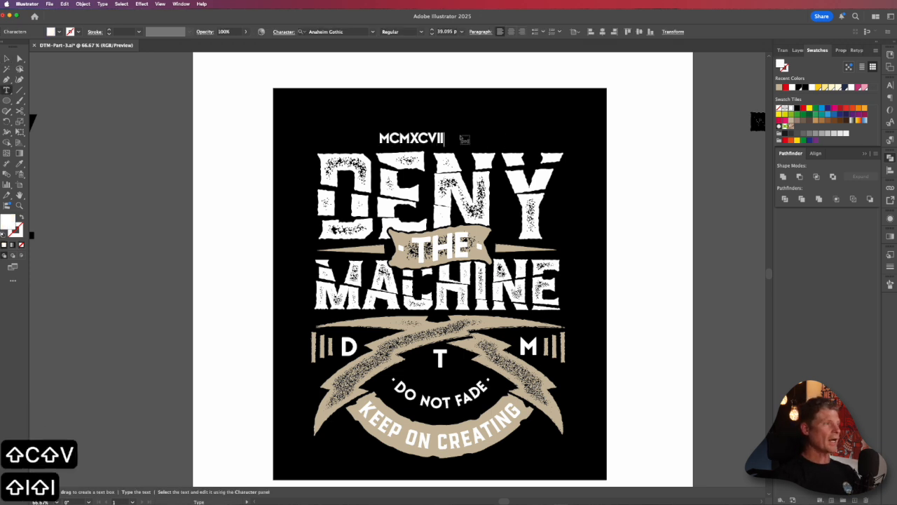
{"action": "key", "text": "Escape"}
{"action": "left_click_drag", "start_coordinate": [415, 141], "coordinate": [440, 141]}
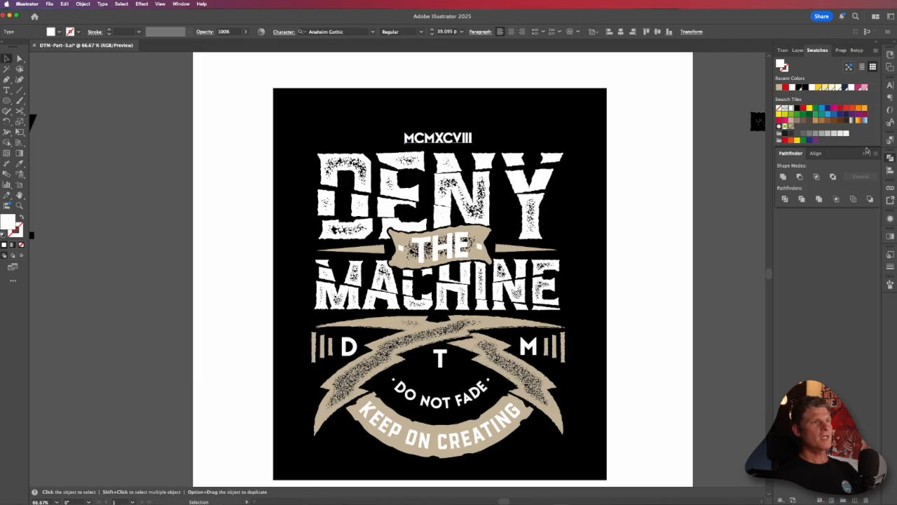
Set the tracking of the MCMXCVIII line to 89
{"action": "key", "text": "super+t"}
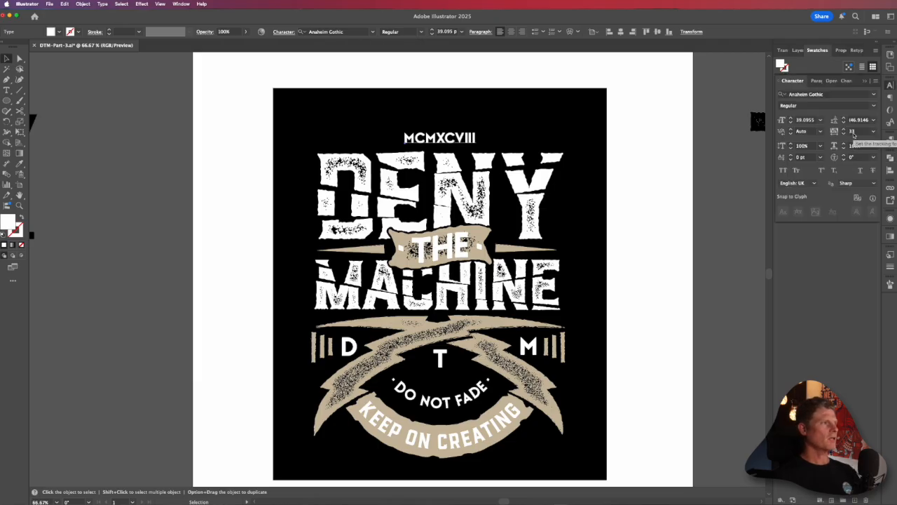
{"action": "scroll", "coordinate": [854, 134], "scroll_direction": "up", "scroll_amount": 5}
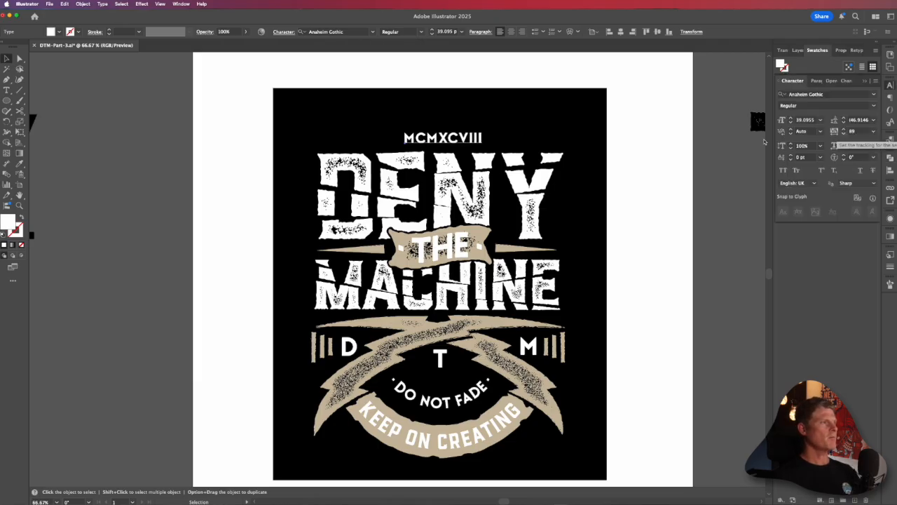
{"action": "left_click", "coordinate": [623, 316]}
Try the black speckled graphic style on the tan band behind KEEP ON CREATING
{"action": "left_click_drag", "start_coordinate": [547, 428], "coordinate": [571, 309]}
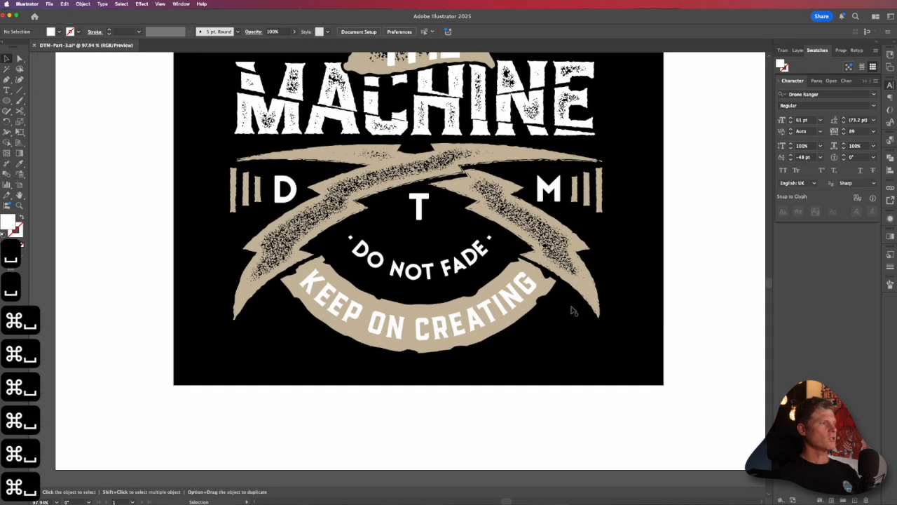
{"action": "left_click", "coordinate": [493, 307], "text": "alt+super"}
{"action": "left_click_drag", "start_coordinate": [487, 314], "coordinate": [485, 358]}
{"action": "left_click_drag", "start_coordinate": [491, 282], "coordinate": [469, 334]}
{"action": "left_click", "coordinate": [469, 334], "text": "alt+super"}
{"action": "left_click_drag", "start_coordinate": [431, 299], "coordinate": [505, 369]}
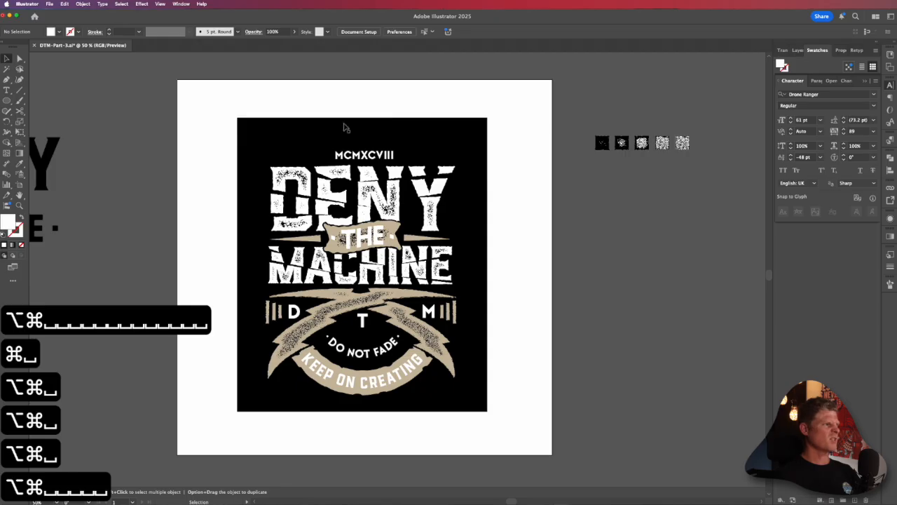
{"action": "left_click", "coordinate": [418, 378]}
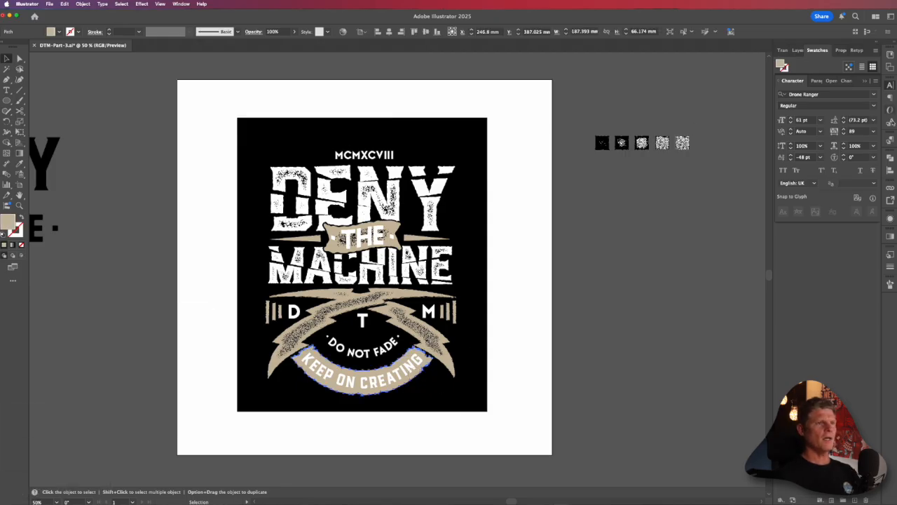
{"action": "left_click", "coordinate": [890, 254]}
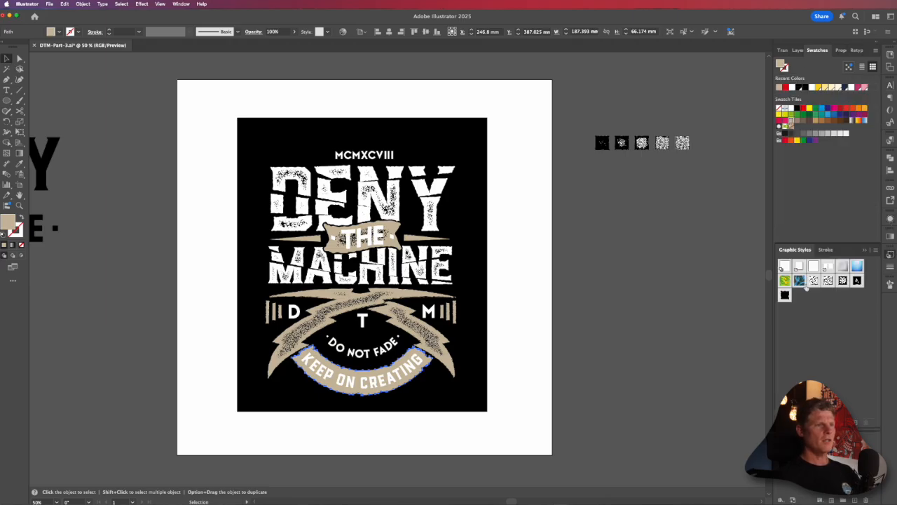
{"action": "left_click", "coordinate": [784, 295]}
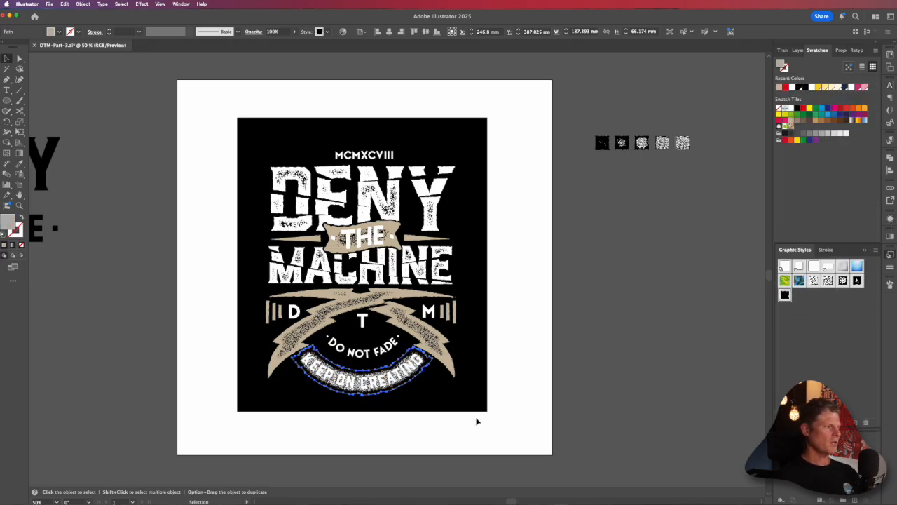
{"action": "left_click_drag", "start_coordinate": [476, 421], "coordinate": [510, 367]}
{"action": "left_click_drag", "start_coordinate": [433, 319], "coordinate": [493, 330]}
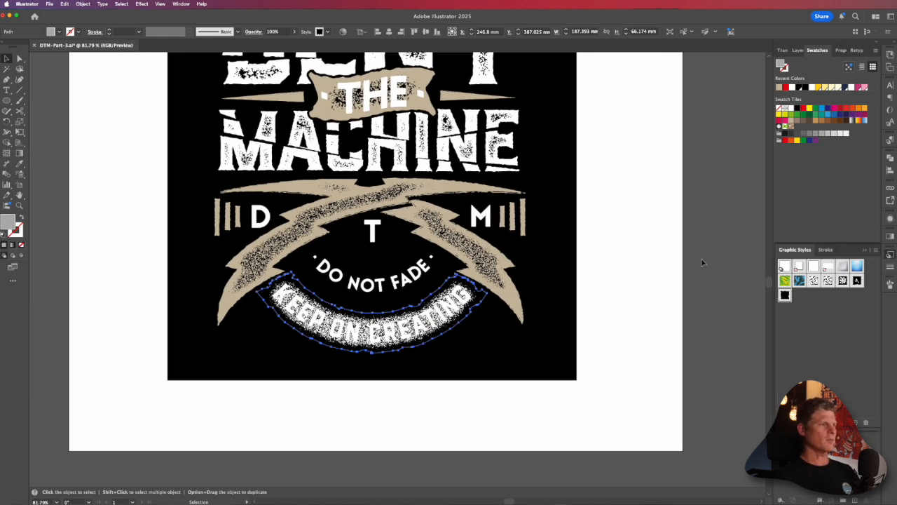
{"action": "key", "text": "super+z"}
Paste a copy of the tan band outside the artboard, just below the row of texture squares
{"action": "left_click", "coordinate": [589, 272], "text": "alt+super"}
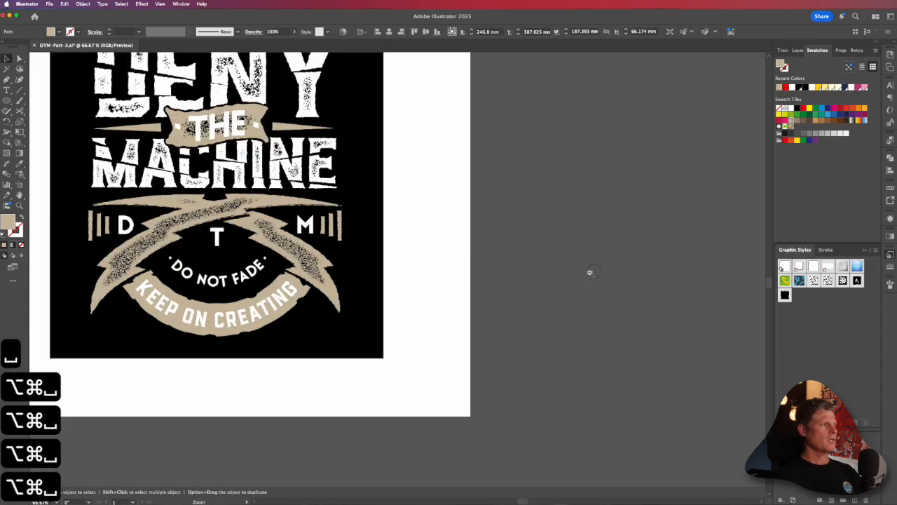
{"action": "left_click", "coordinate": [506, 328], "text": "alt+super"}
{"action": "key", "text": "super+c"}
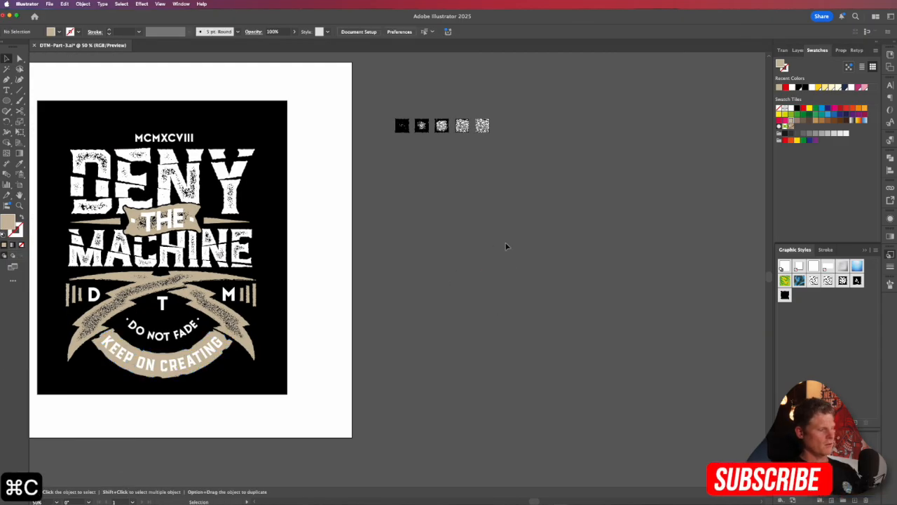
{"action": "key", "text": "super+v"}
{"action": "key", "text": "v"}
{"action": "left_click_drag", "start_coordinate": [406, 283], "coordinate": [480, 166]}
{"action": "left_click", "coordinate": [572, 181], "text": "super"}
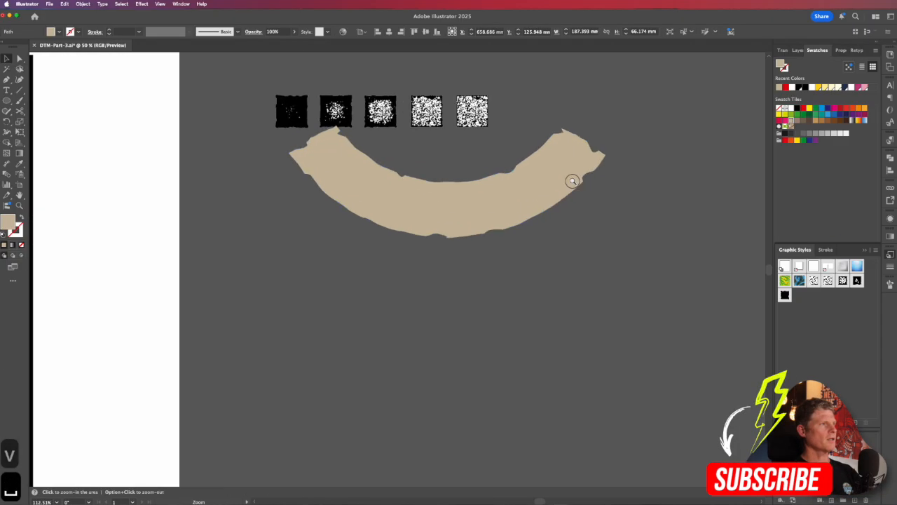
Scale the band copy down to about 76 mm wide and try the black speckled graphic style on it
{"action": "key", "text": "e"}
{"action": "left_click_drag", "start_coordinate": [603, 127], "coordinate": [528, 210]}
{"action": "key", "text": "v"}
{"action": "left_click", "coordinate": [784, 295]}
{"action": "key", "text": "super+space"}
{"action": "key", "text": "v"}
{"action": "left_click", "coordinate": [516, 201]}
{"action": "key", "text": "e"}
{"action": "key", "text": "super+z"}
{"action": "key", "text": "e"}
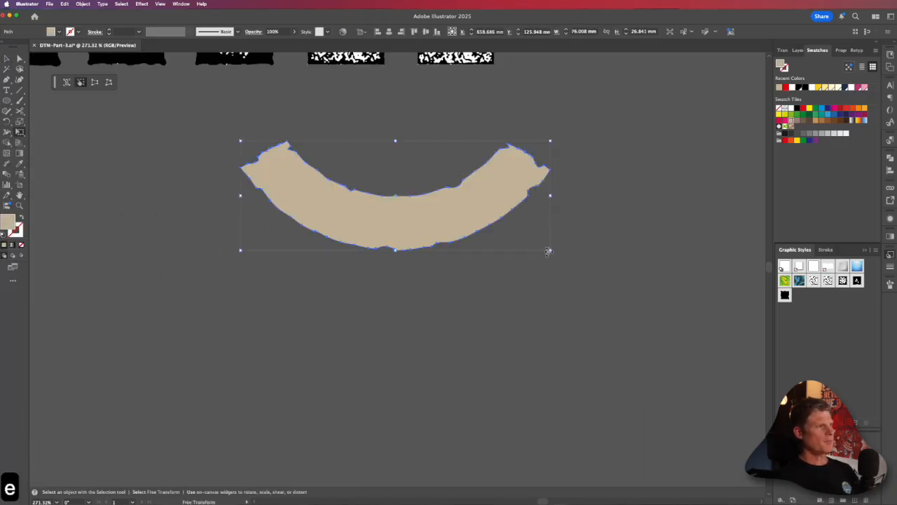
Enlarge the band copy to about 109 mm wide and try the black speckled graphic style on it again
{"action": "left_click_drag", "start_coordinate": [548, 251], "coordinate": [608, 294]}
{"action": "key", "text": "v"}
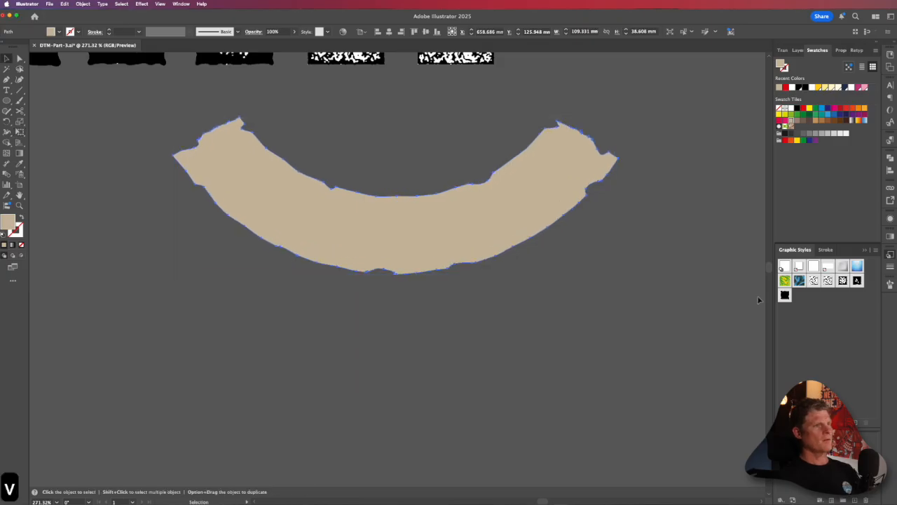
{"action": "left_click", "coordinate": [785, 295]}
{"action": "key", "text": "super+z"}
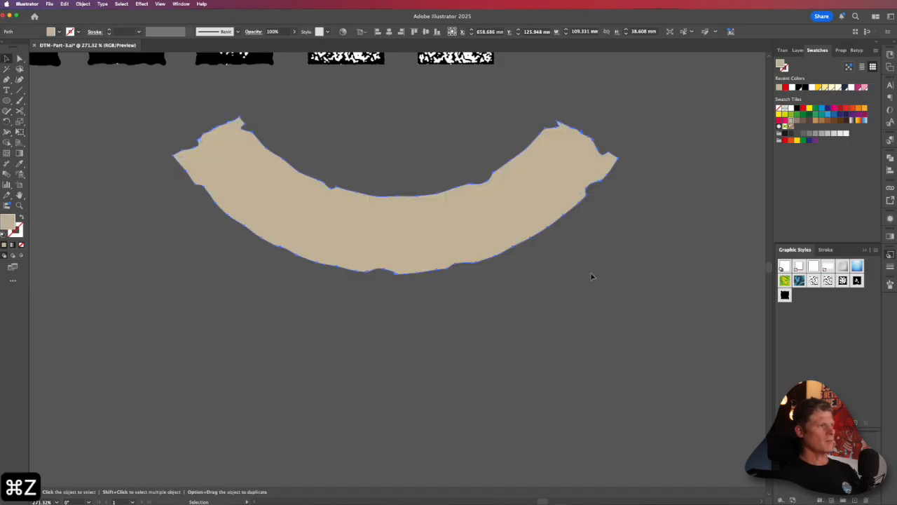
Scale the band copy to about 98 mm wide and apply the black speckled graphic style
{"action": "key", "text": "e"}
{"action": "left_click_drag", "start_coordinate": [614, 119], "coordinate": [595, 126]}
{"action": "left_click", "coordinate": [785, 295]}
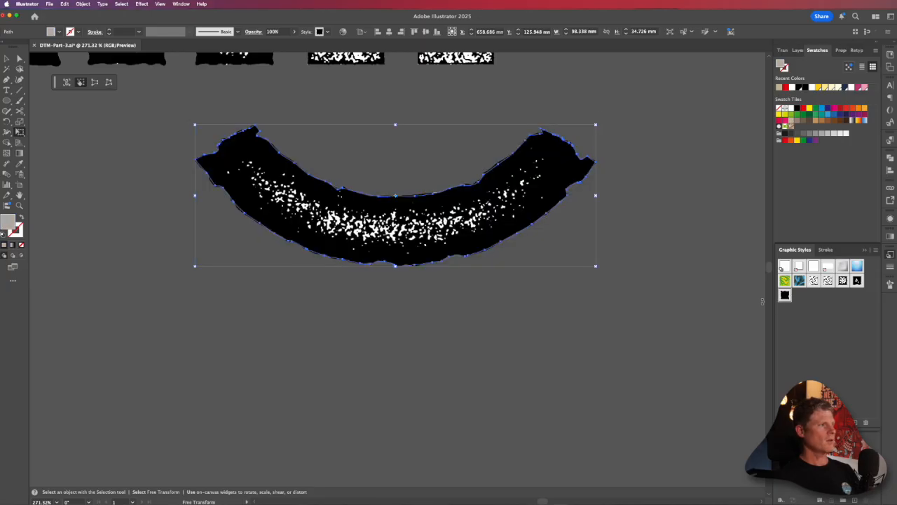
{"action": "left_click", "coordinate": [556, 337]}
Rasterize the speckled band copy at 300 ppi with a transparent background
{"action": "key", "text": "v"}
{"action": "key", "text": "alt+super+space"}
{"action": "left_click", "coordinate": [427, 255], "text": "alt+super"}
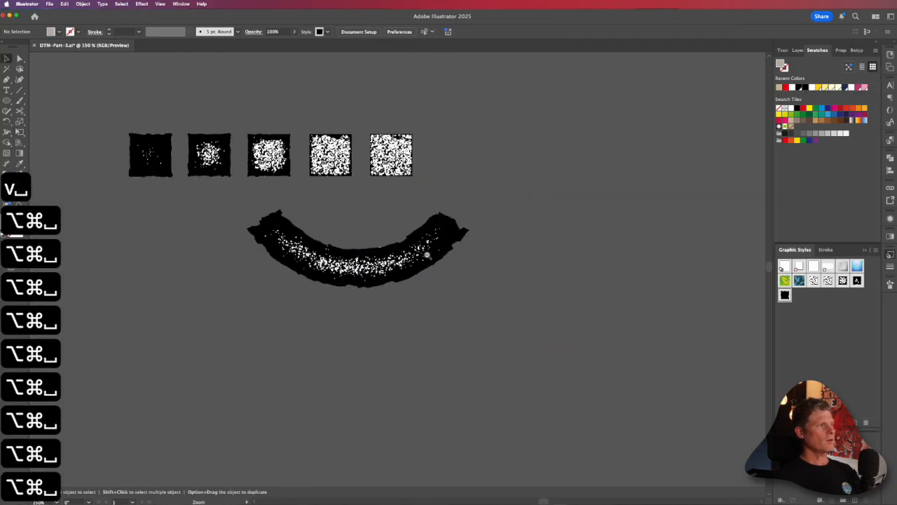
{"action": "left_click", "coordinate": [427, 254], "text": "alt+super"}
{"action": "left_click", "coordinate": [545, 256]}
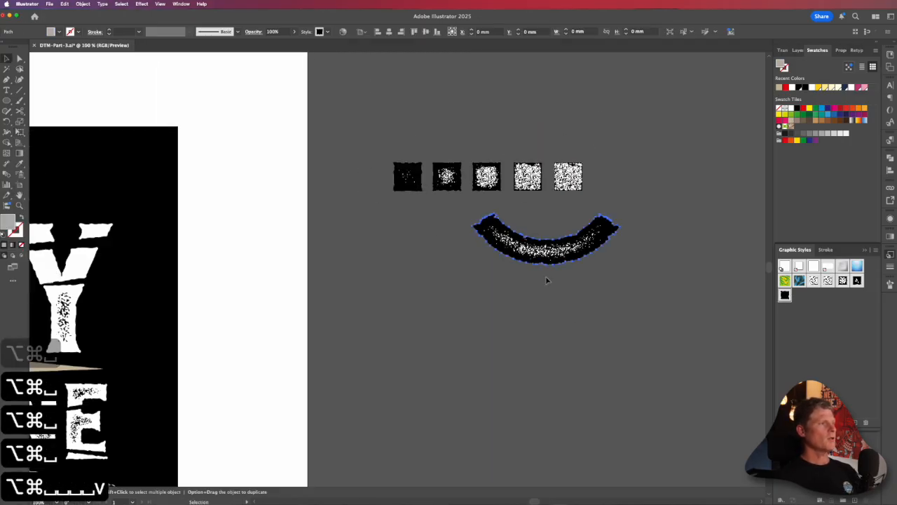
{"action": "left_click", "coordinate": [83, 3]}
{"action": "left_click", "coordinate": [92, 114]}
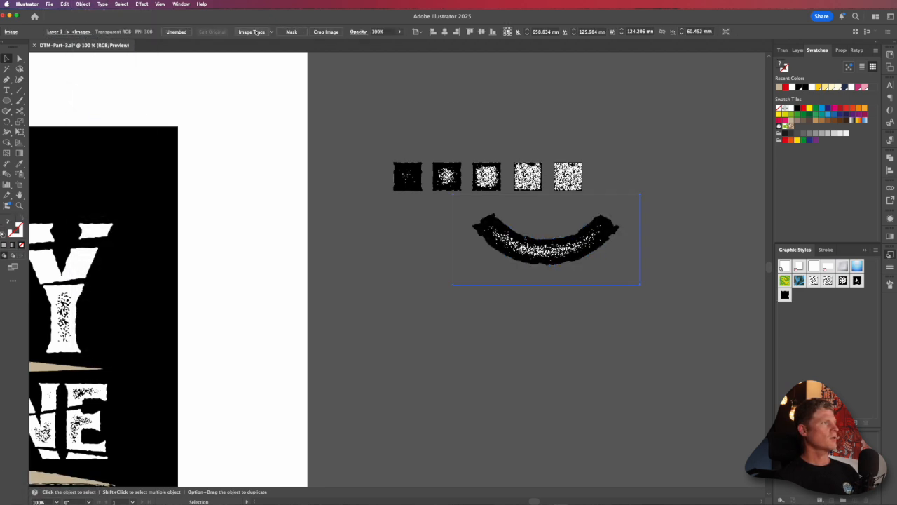
Run Image Trace on the rasterized band and expand the tracing into vector paths
{"action": "left_click", "coordinate": [251, 31]}
{"action": "left_click", "coordinate": [238, 32]}
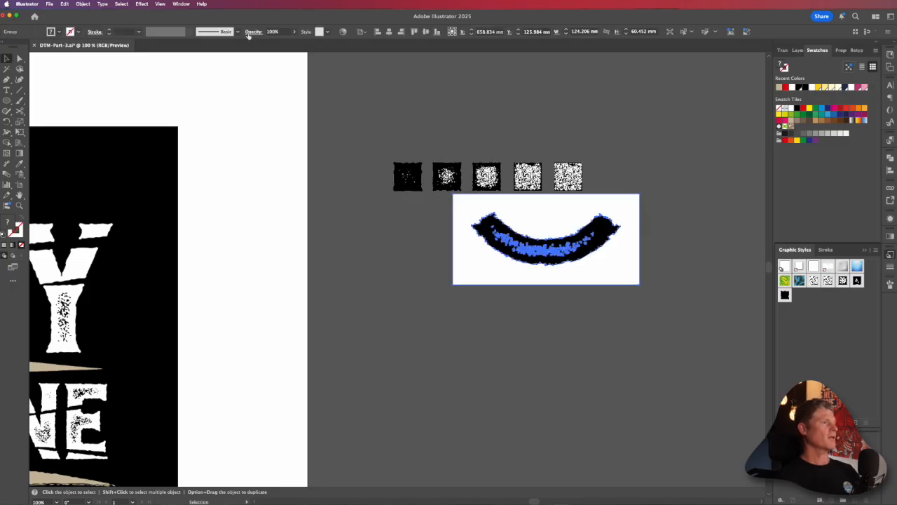
{"action": "left_click", "coordinate": [650, 144]}
Select the white background of the traced band together with all matching white shapes and delete them
{"action": "key", "text": "a"}
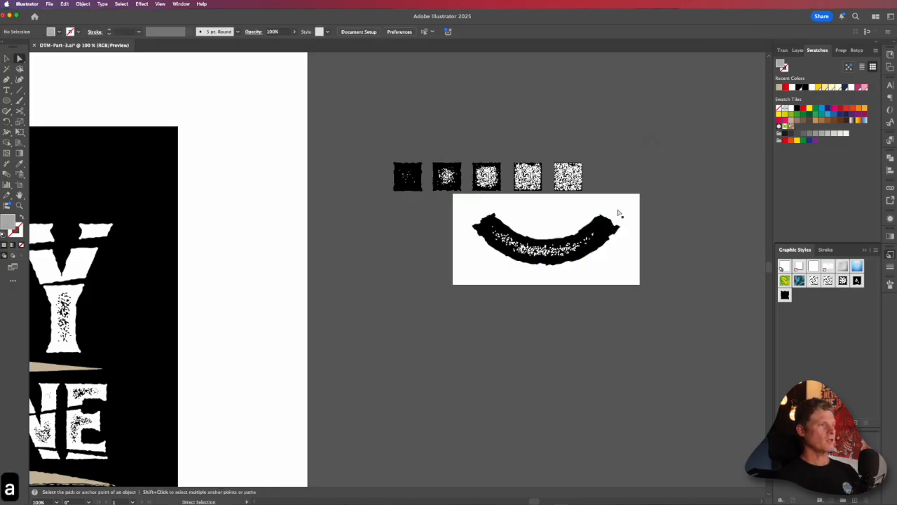
{"action": "left_click", "coordinate": [628, 210]}
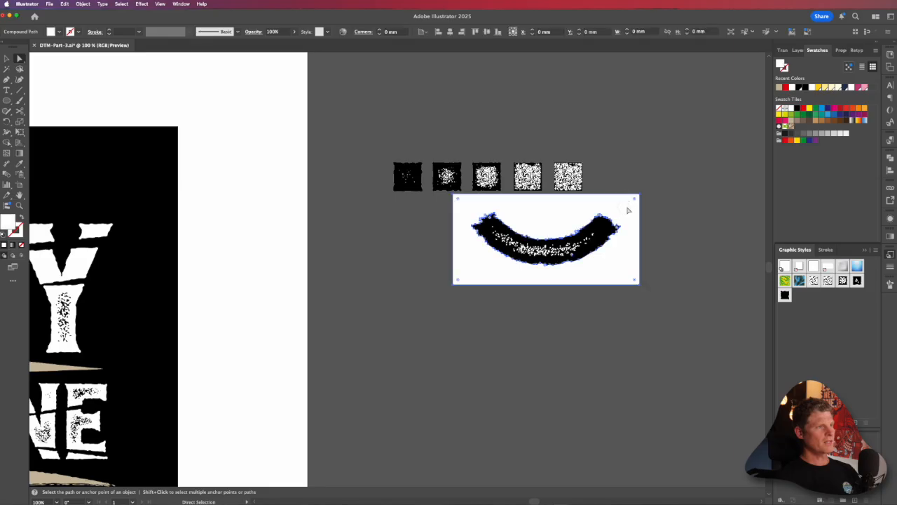
{"action": "left_click", "coordinate": [122, 3]}
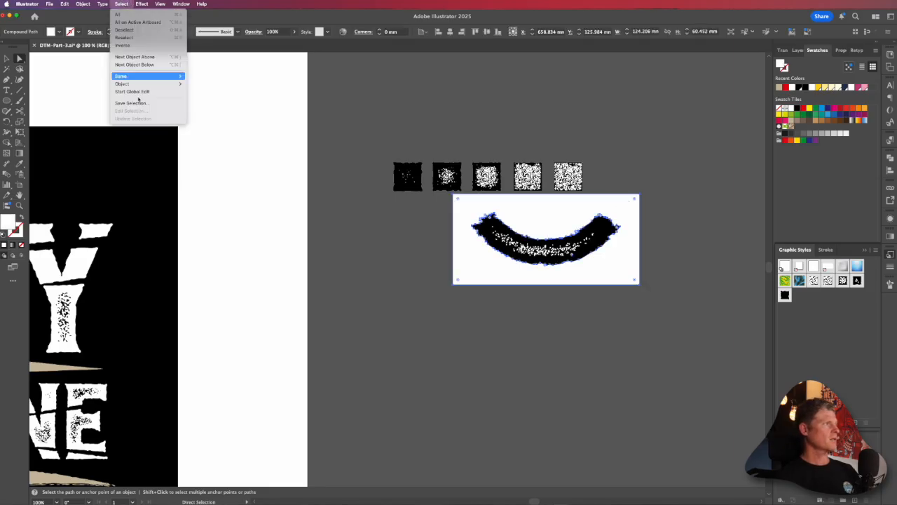
{"action": "mouse_move", "coordinate": [137, 76]}
{"action": "left_click", "coordinate": [203, 115]}
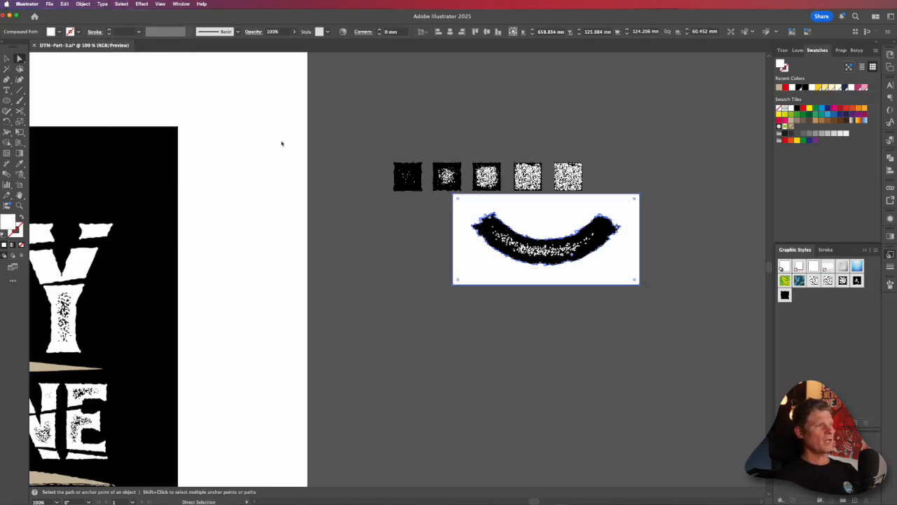
{"action": "key", "text": "Delete"}
Move the traced speckled band down beside the lower part of the T-shirt design, level with the KEEP ON CREATING band
{"action": "key", "text": "space"}
{"action": "left_click_drag", "start_coordinate": [407, 289], "coordinate": [477, 259]}
{"action": "key", "text": "v"}
{"action": "left_click_drag", "start_coordinate": [579, 234], "coordinate": [459, 161]}
{"action": "key", "text": "space"}
{"action": "left_click_drag", "start_coordinate": [513, 254], "coordinate": [589, 195]}
{"action": "left_click", "coordinate": [589, 195]}
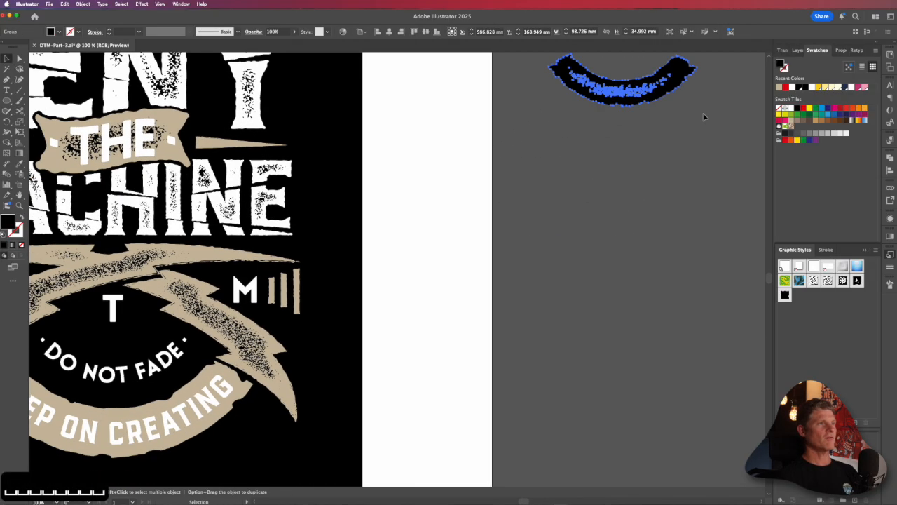
{"action": "left_click_drag", "start_coordinate": [680, 89], "coordinate": [253, 382]}
{"action": "left_click", "coordinate": [396, 382]}
{"action": "left_click_drag", "start_coordinate": [396, 382], "coordinate": [544, 373]}
Move the traced speckled band closer to the design and set its width to 187.393 mm, matching the tan KEEP ON CREATING band
{"action": "key", "text": "space"}
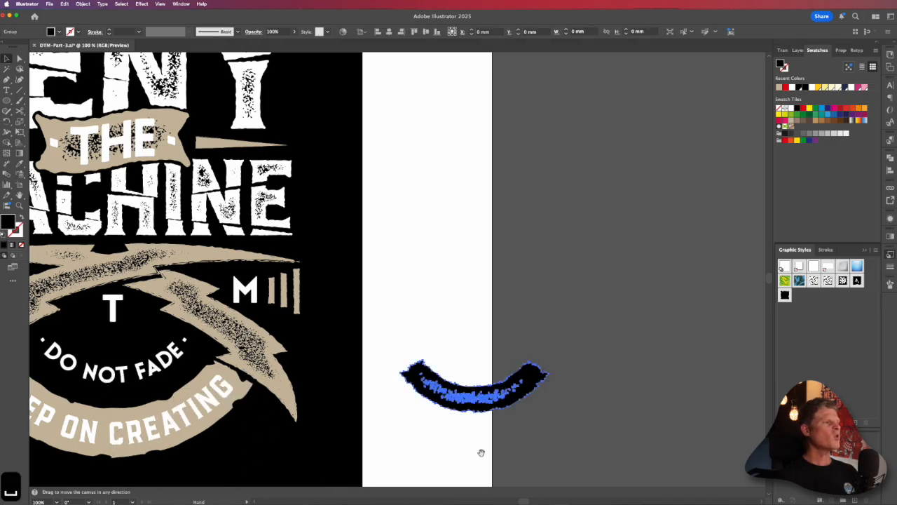
{"action": "left_click_drag", "start_coordinate": [481, 453], "coordinate": [698, 239]}
{"action": "left_click", "coordinate": [373, 236]}
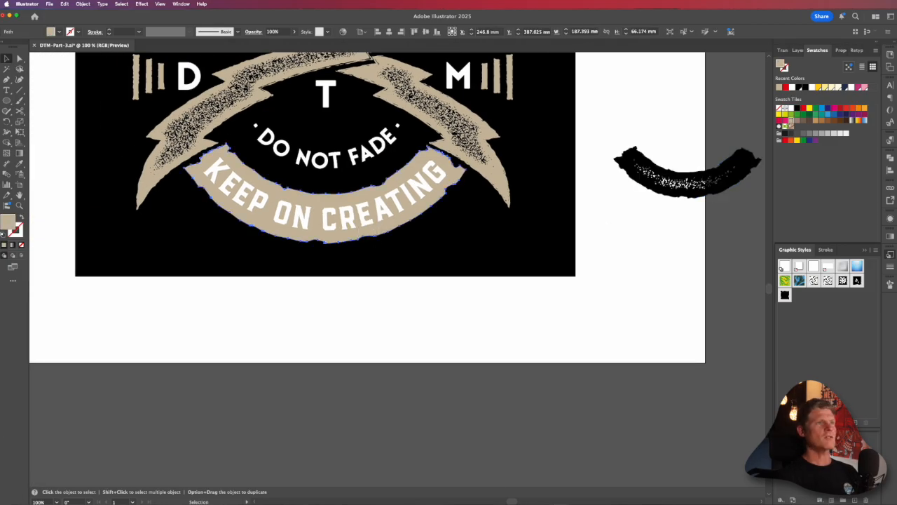
{"action": "left_click", "coordinate": [783, 51]}
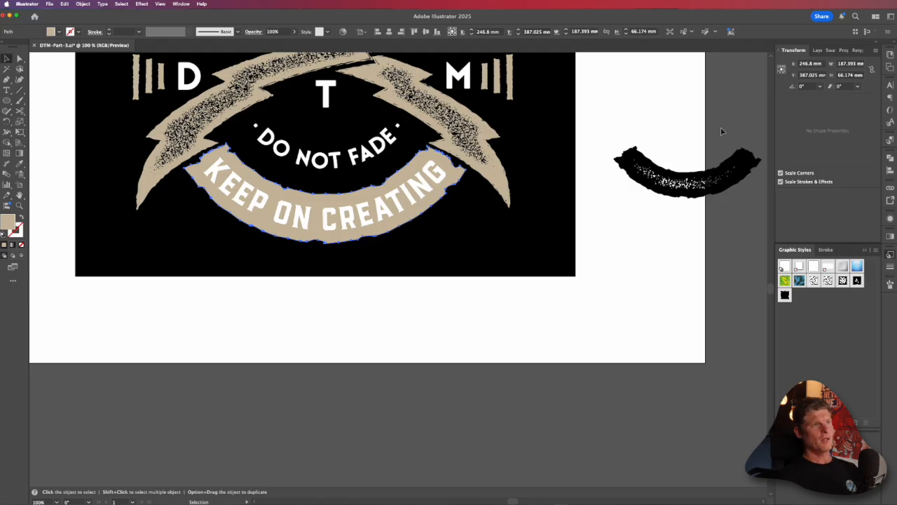
{"action": "left_click_drag", "start_coordinate": [714, 175], "coordinate": [681, 235]}
{"action": "left_click", "coordinate": [458, 178]}
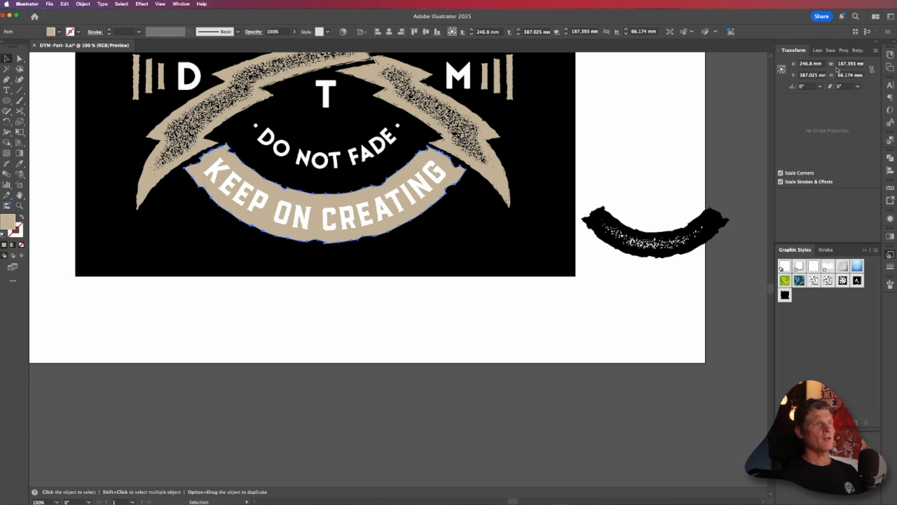
{"action": "left_click", "coordinate": [713, 223]}
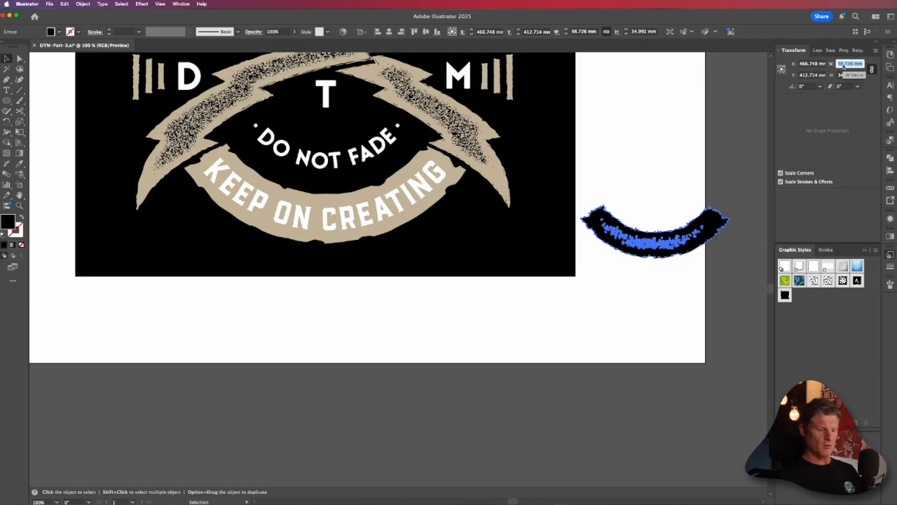
{"action": "type", "text": "187.393"}
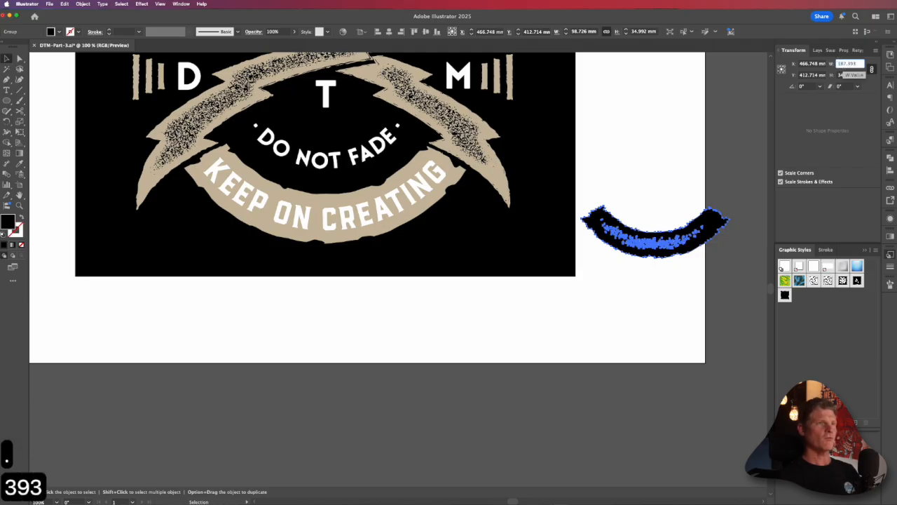
{"action": "key", "text": "Return"}
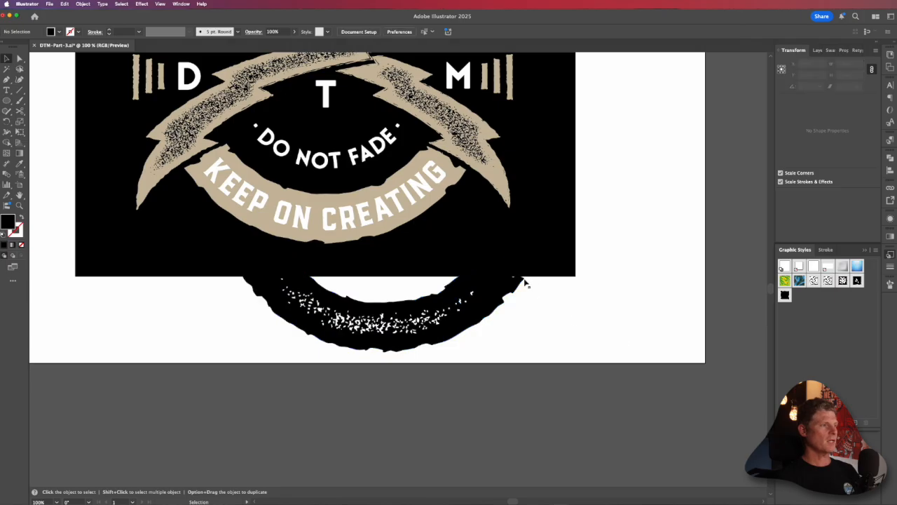
Align the enlarged speckled band over the KEEP ON CREATING band, then cut it and paste it directly behind the plain tan band
{"action": "left_click_drag", "start_coordinate": [524, 282], "coordinate": [466, 173]}
{"action": "left_click_drag", "start_coordinate": [432, 231], "coordinate": [534, 245]}
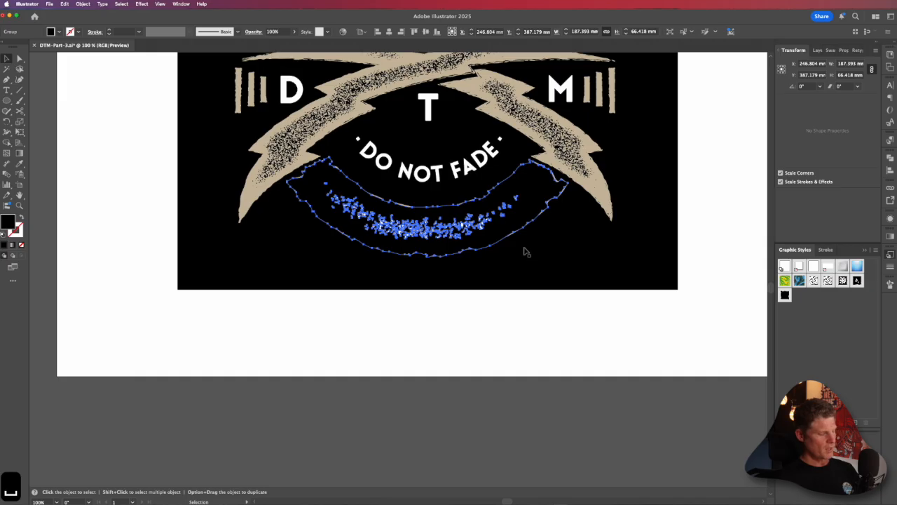
{"action": "key", "text": "super+x"}
{"action": "left_click", "coordinate": [527, 225]}
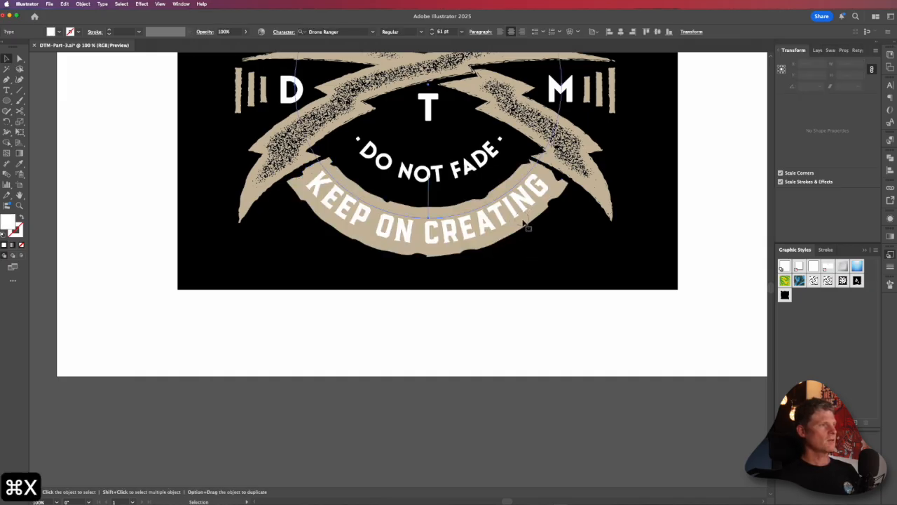
{"action": "left_click", "coordinate": [521, 219]}
{"action": "key", "text": "a"}
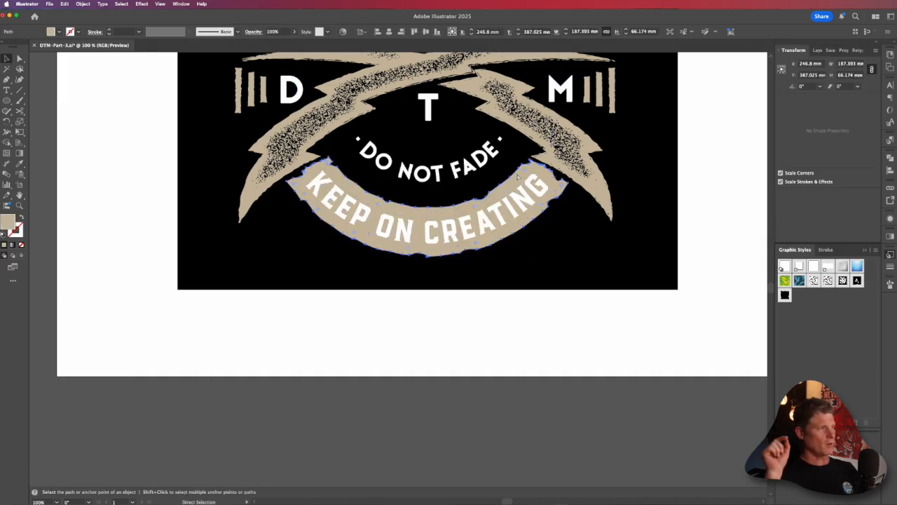
{"action": "key", "text": "super+b"}
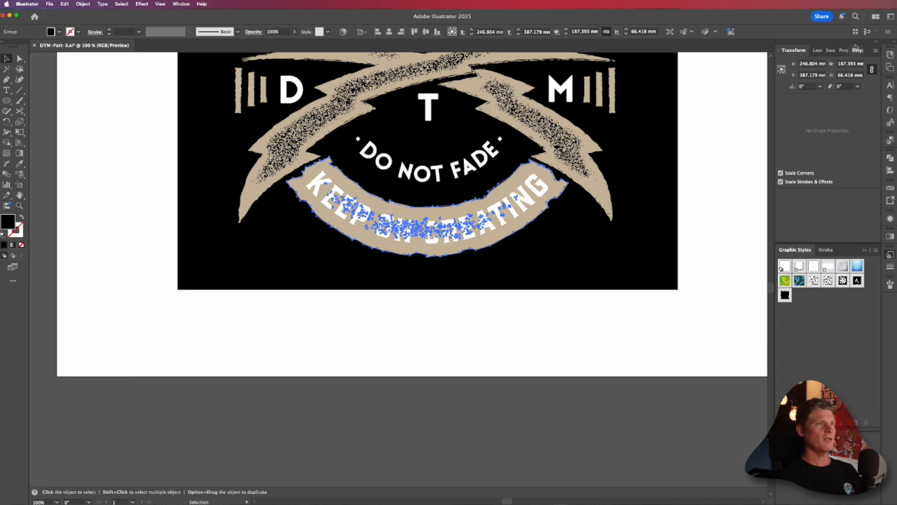
Fill the speckled band with red and delete the plain tan band lying in front of it
{"action": "left_click", "coordinate": [829, 50]}
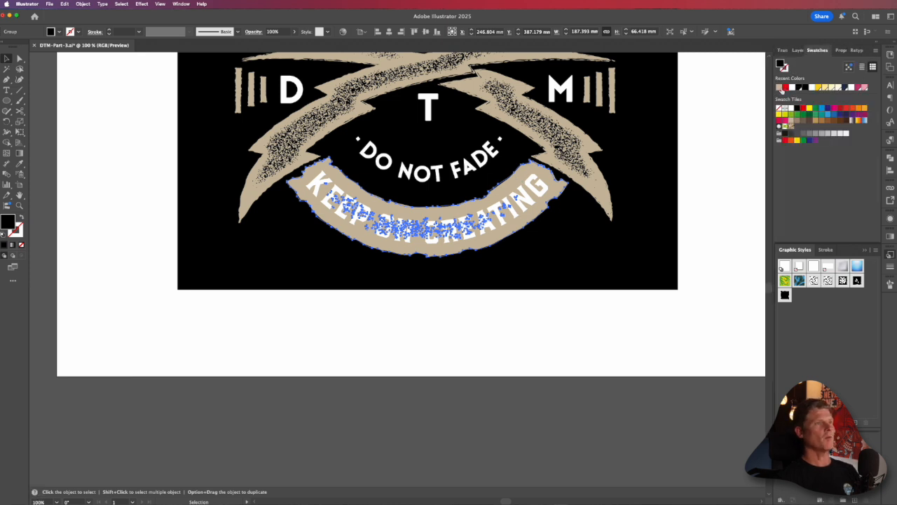
{"action": "left_click", "coordinate": [781, 89]}
{"action": "left_click", "coordinate": [634, 344]}
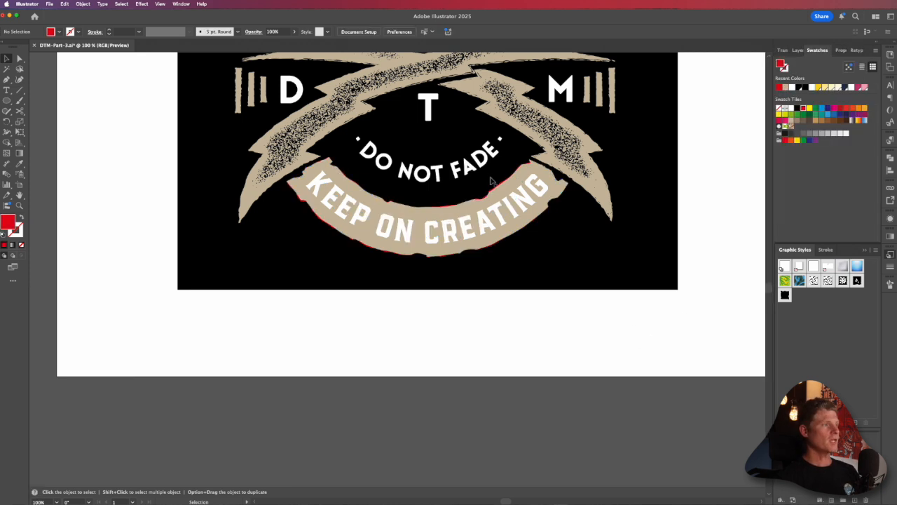
{"action": "left_click", "coordinate": [525, 171]}
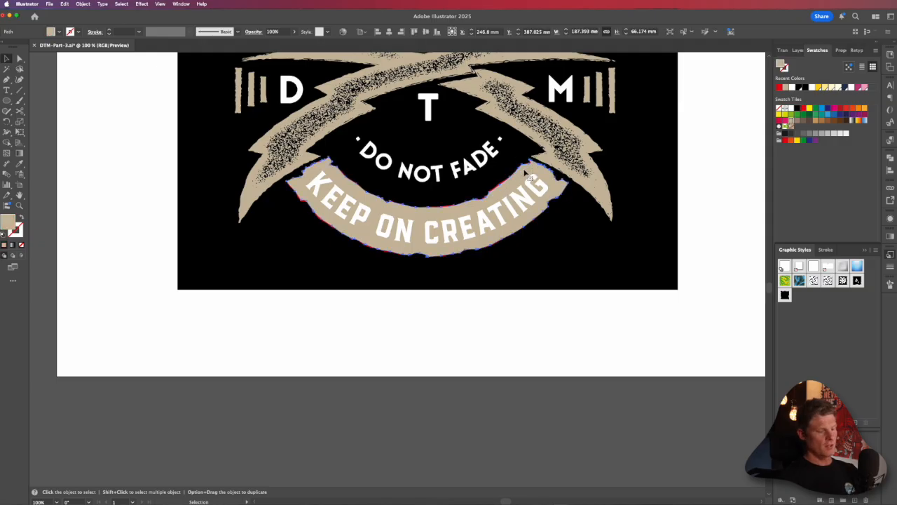
{"action": "key", "text": "BackSpace"}
Recolor the speckled band behind the KEEP ON CREATING lettering with the recently used tan
{"action": "left_click", "coordinate": [536, 162]}
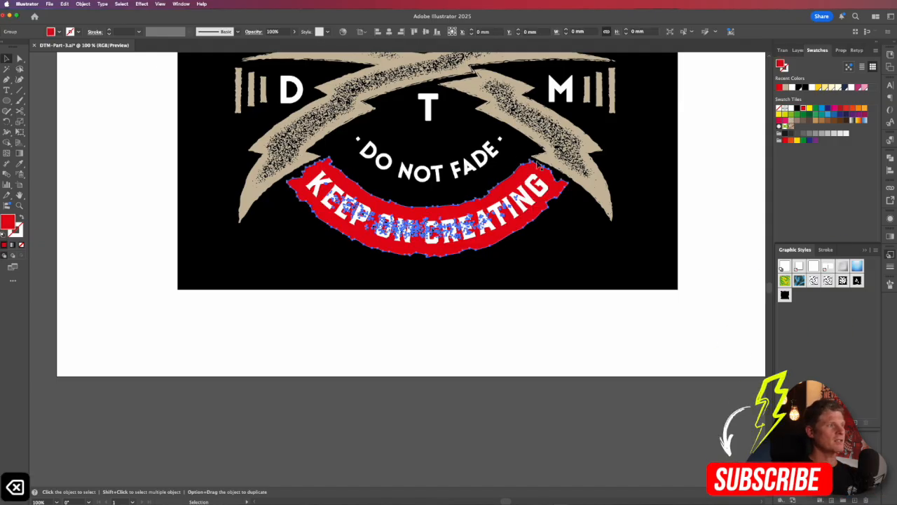
{"action": "left_click", "coordinate": [788, 88]}
{"action": "left_click", "coordinate": [593, 357]}
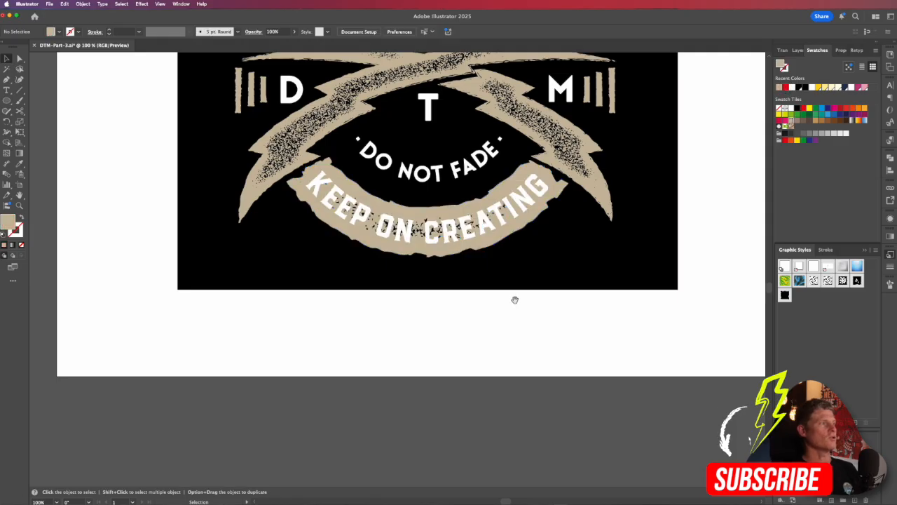
{"action": "scroll", "coordinate": [515, 299], "scroll_direction": "up", "scroll_amount": 2}
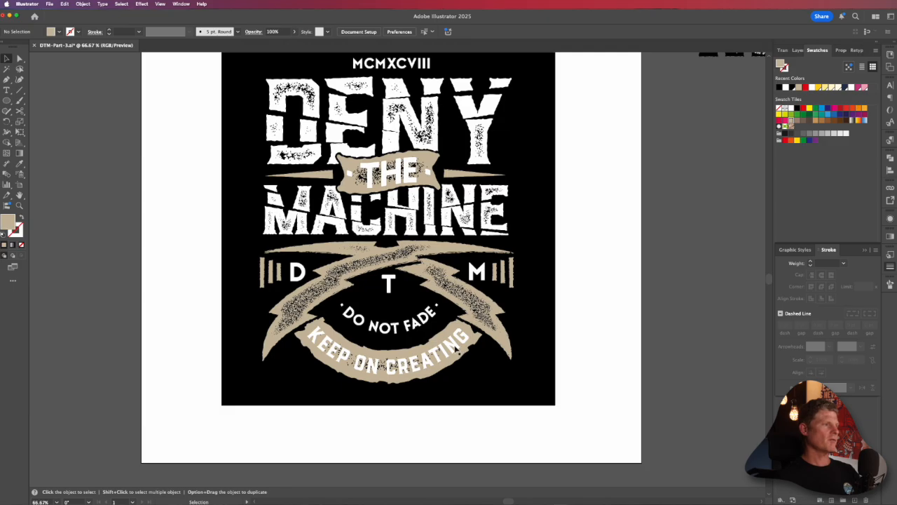
Fill the curved KEEP ON CREATING lettering with black
{"action": "left_click", "coordinate": [455, 345]}
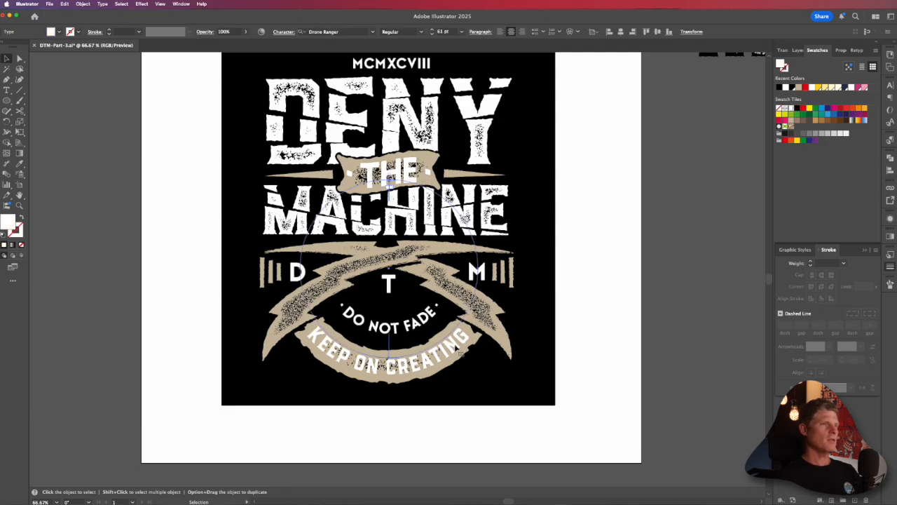
{"action": "left_click", "coordinate": [797, 109]}
{"action": "left_click", "coordinate": [678, 264]}
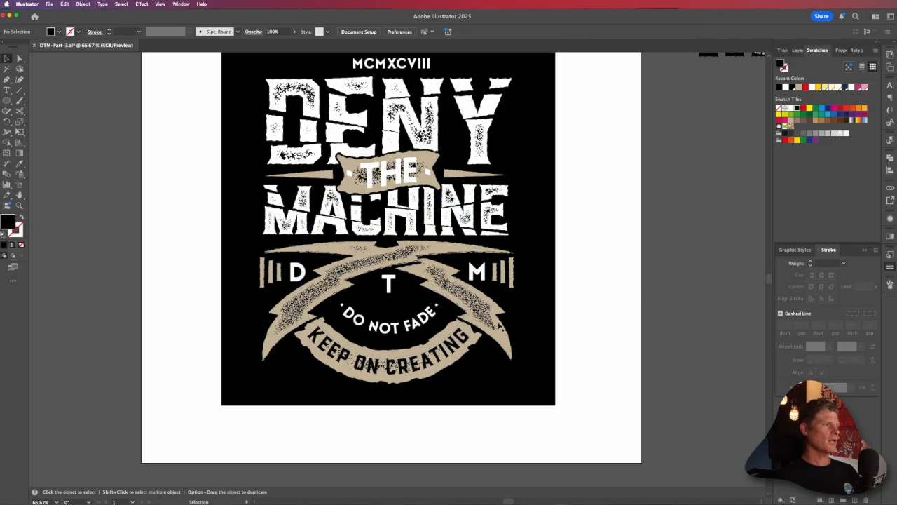
Fill the speckled band behind the KEEP ON CREATING lettering with white and view the whole design
{"action": "left_click", "coordinate": [450, 326]}
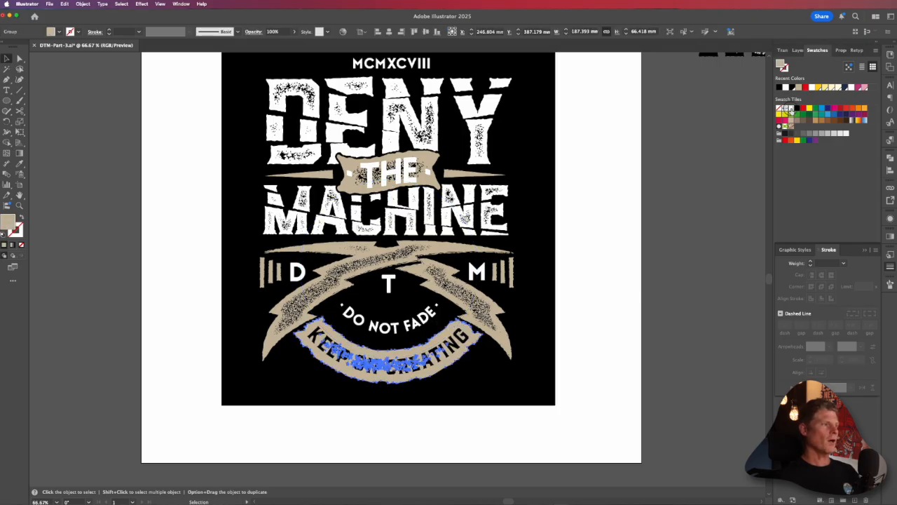
{"action": "left_click", "coordinate": [791, 109]}
{"action": "left_click", "coordinate": [655, 235]}
{"action": "left_click", "coordinate": [450, 311], "text": "alt+super"}
{"action": "left_click_drag", "start_coordinate": [456, 276], "coordinate": [521, 282]}
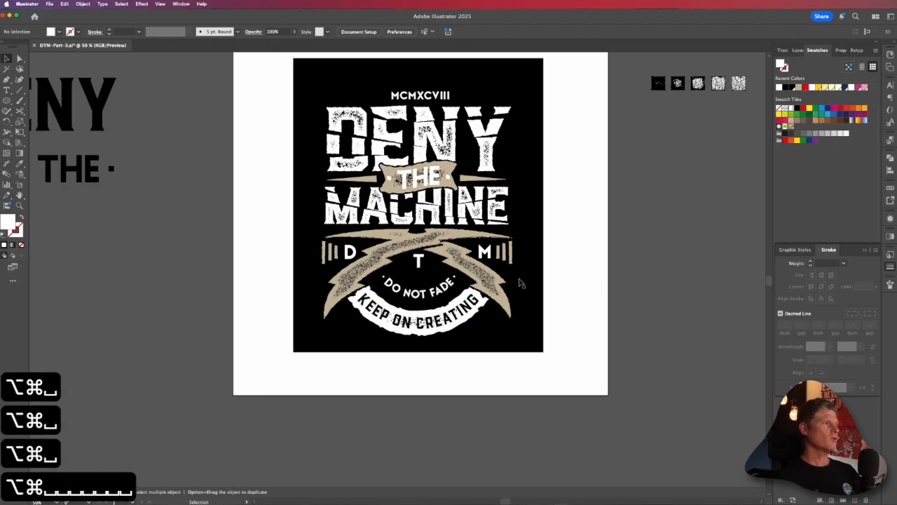